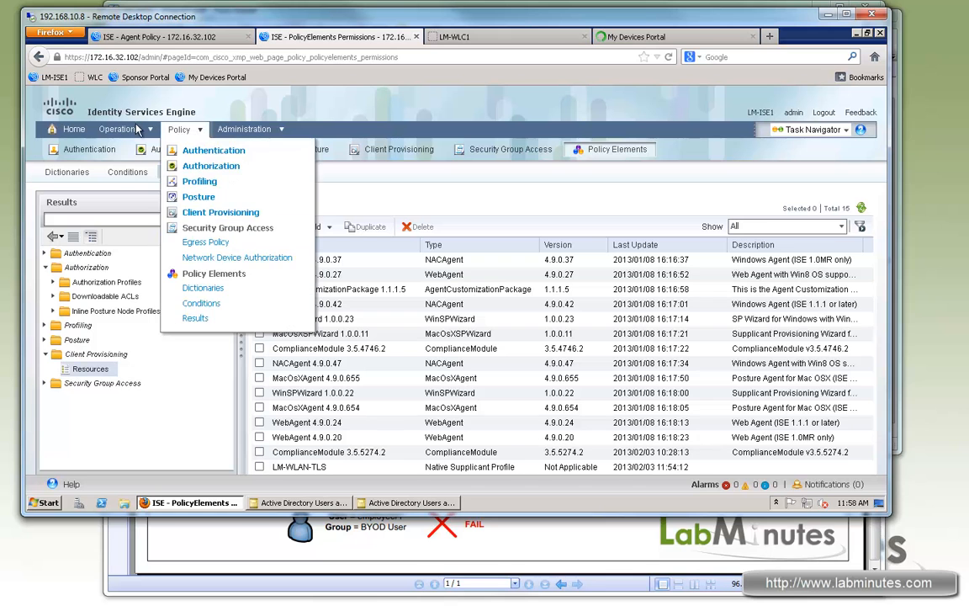
- Open the ISE live authentications page in a new browser tab and place it just before the My Devices Portal tab
mouse_move(122, 129)
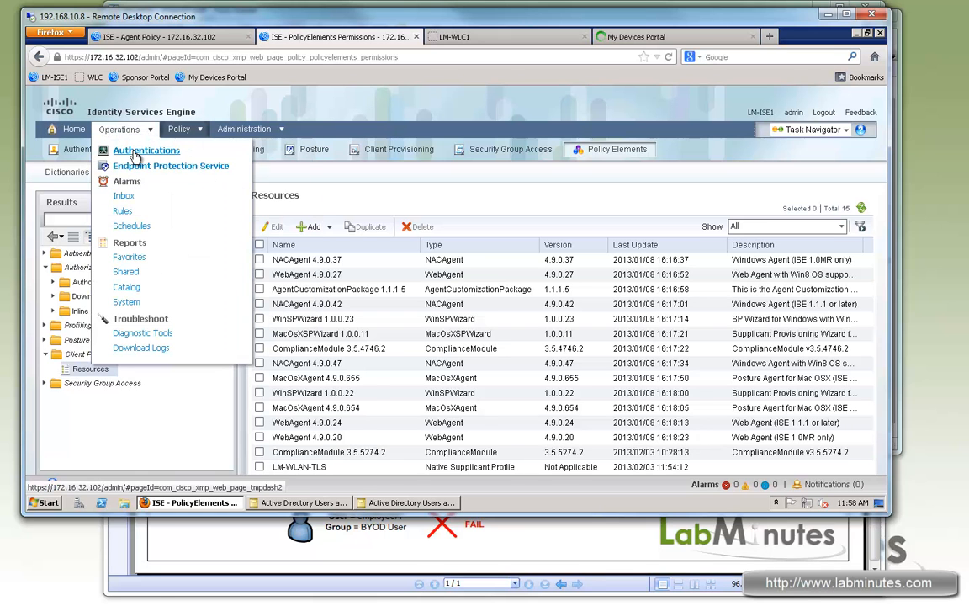
right_click(155, 164)
click(180, 155)
drag(459, 39, 625, 37)
- Log in to the My Devices Portal with the username admin1 and the account password
click(689, 37)
click(542, 289)
text(admin)
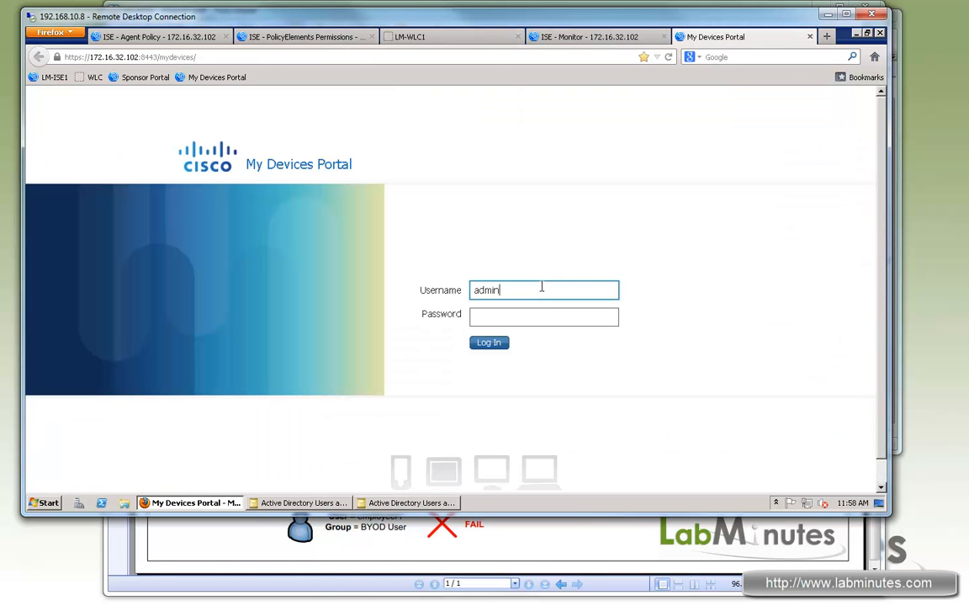
text(1)
key(Tab)
text(*****)
key(Return)
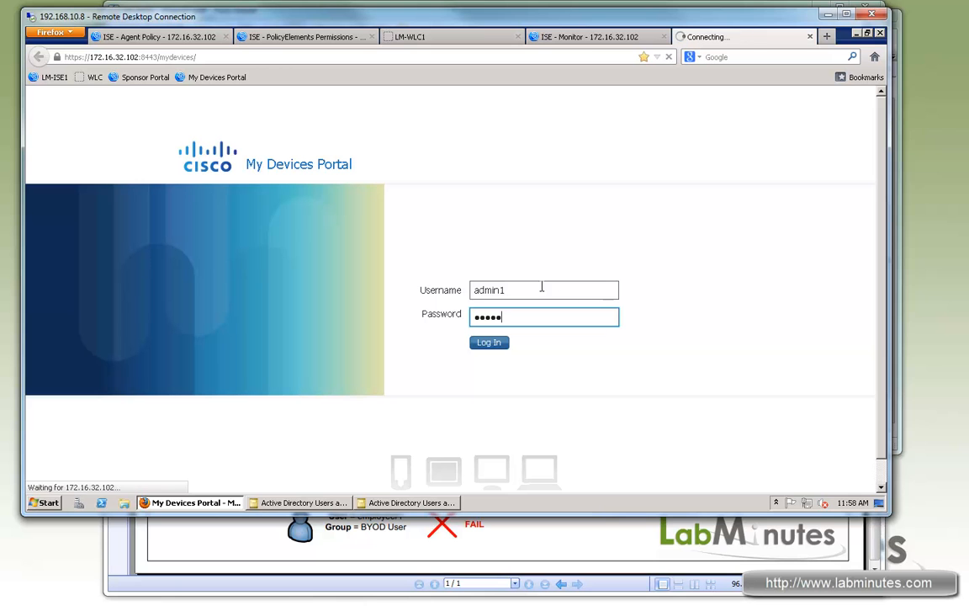
- Check the Live Authentications list and the Client Provisioning Policy rules in ISE
click(607, 36)
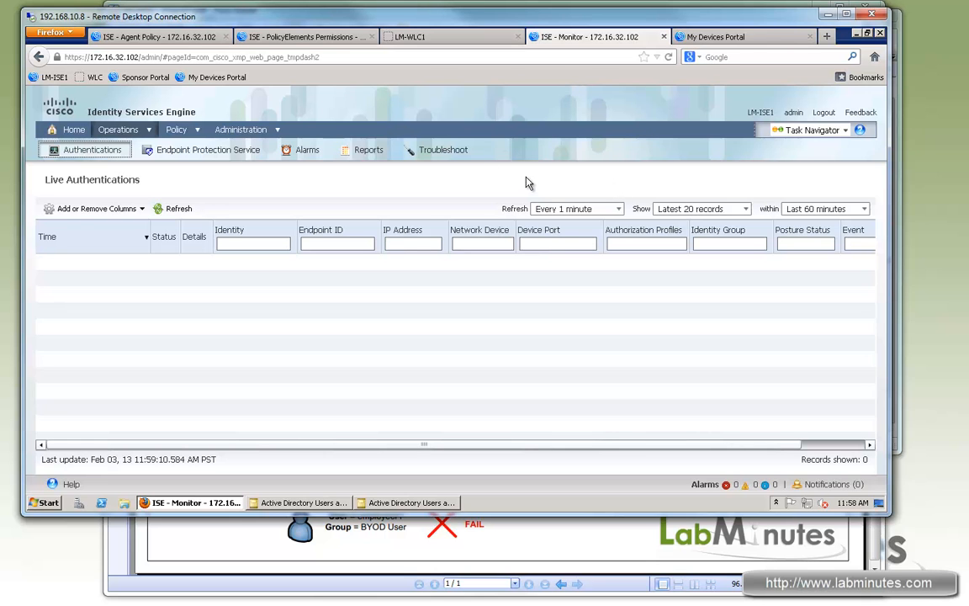
click(201, 36)
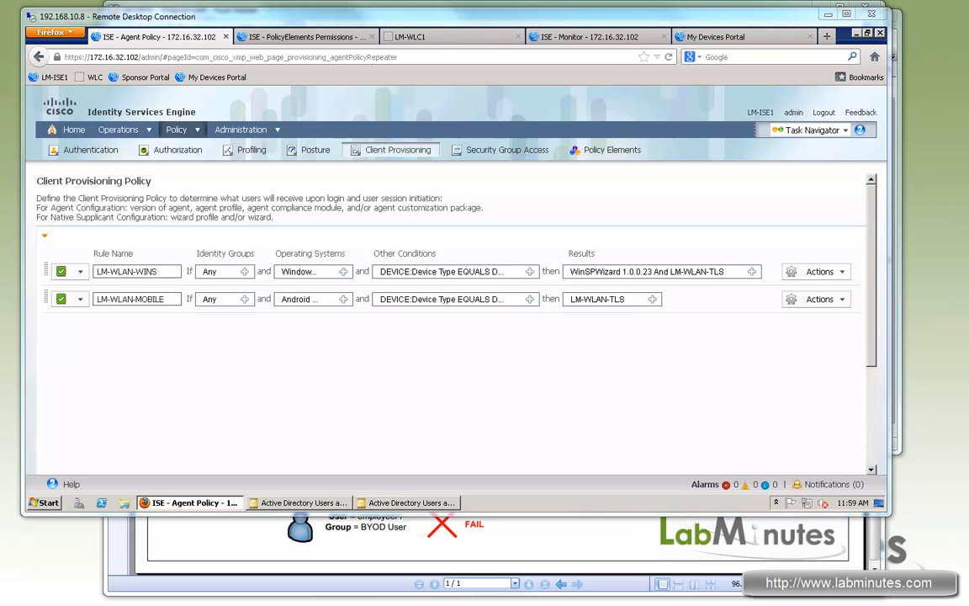
- Switch to the iPhone's TightVNC session, turn on Wi-Fi in the phone's settings and choose the LM-INTERNAL network
key(alt+Tab)
drag(754, 107, 780, 180)
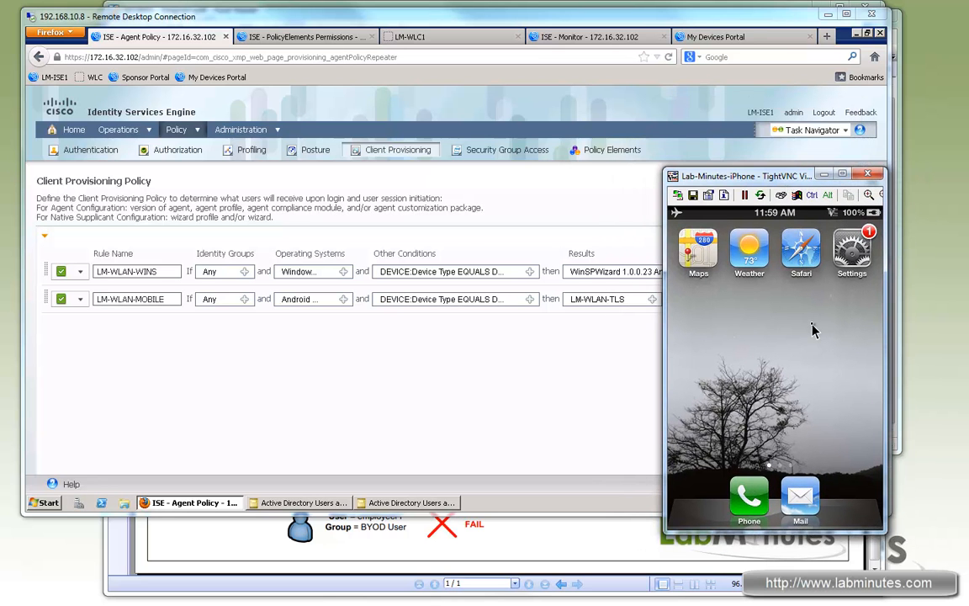
click(852, 257)
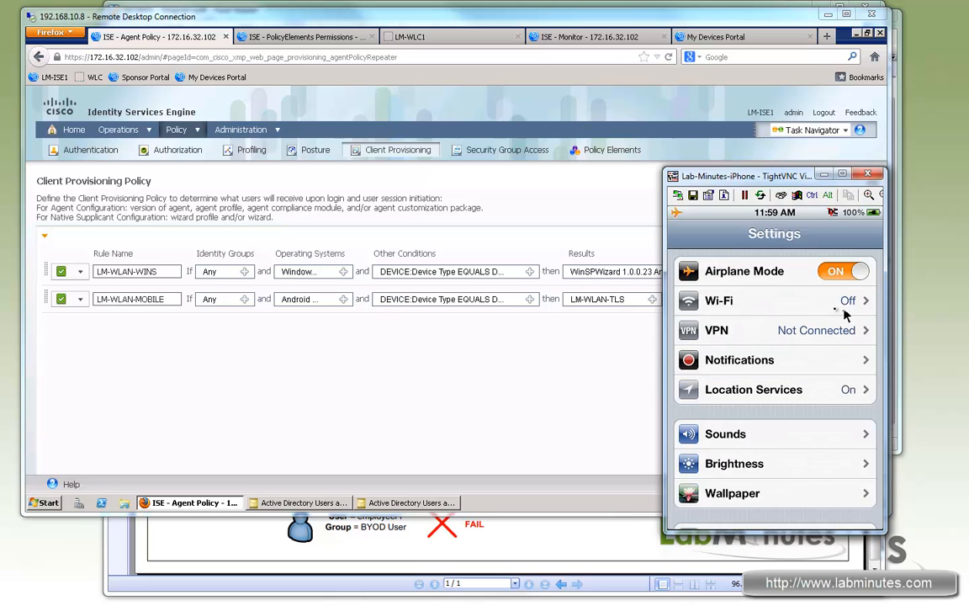
click(843, 304)
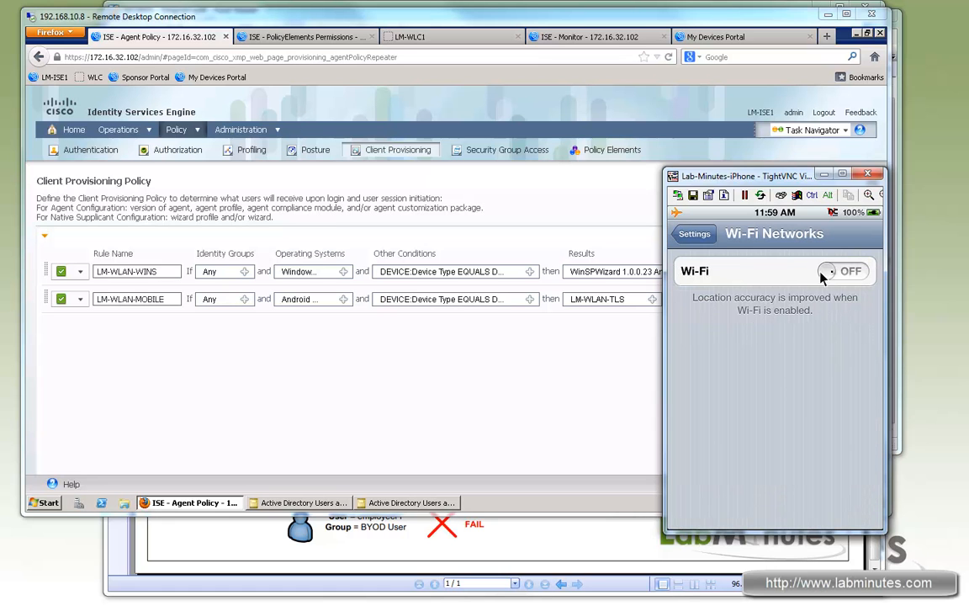
click(822, 278)
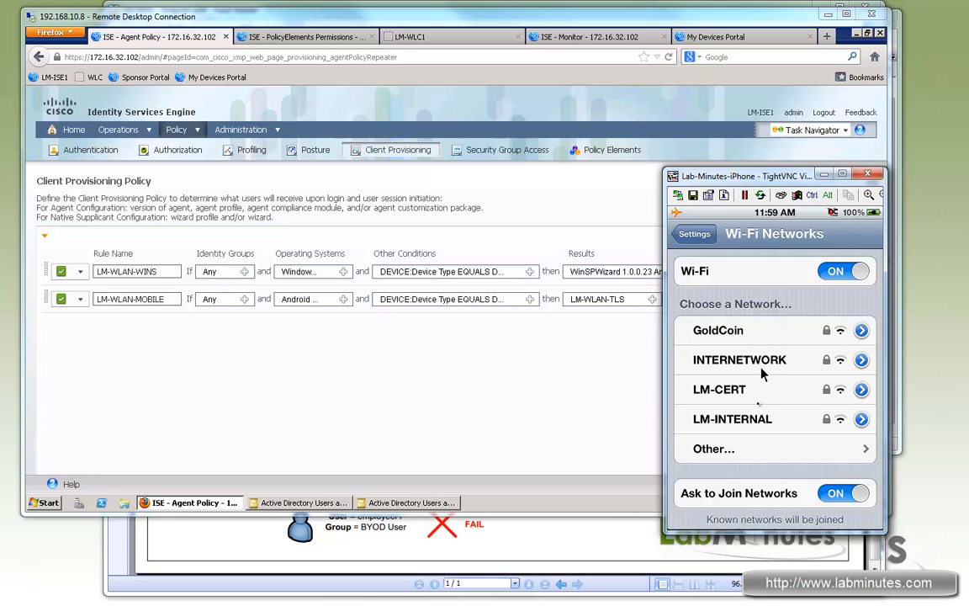
click(759, 427)
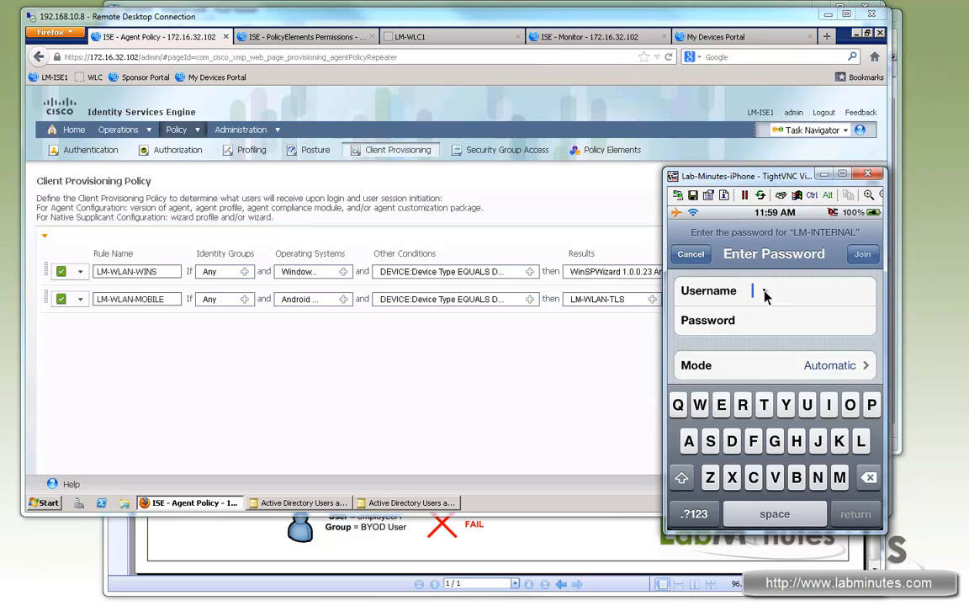
- Join LM-INTERNAL with the username admin1 and the account password, and accept the LM-ISE1 server certificate
click(765, 291)
text(admin1)
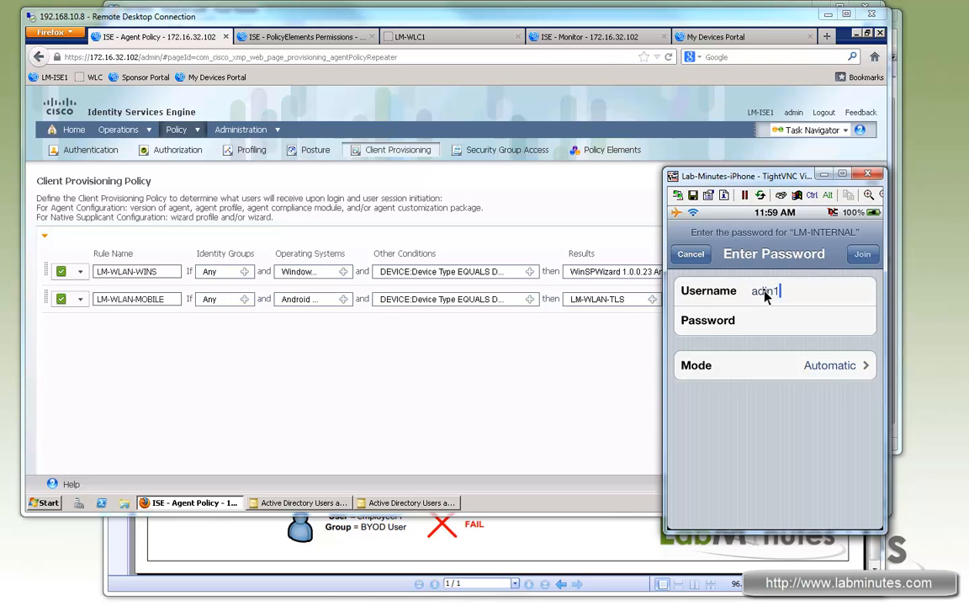
key(BackSpace)
key(BackSpace)
text(min1cisco)
key(BackSpace)
key(BackSpace)
key(BackSpace)
key(BackSpace)
click(794, 320)
text(cisco)
click(861, 259)
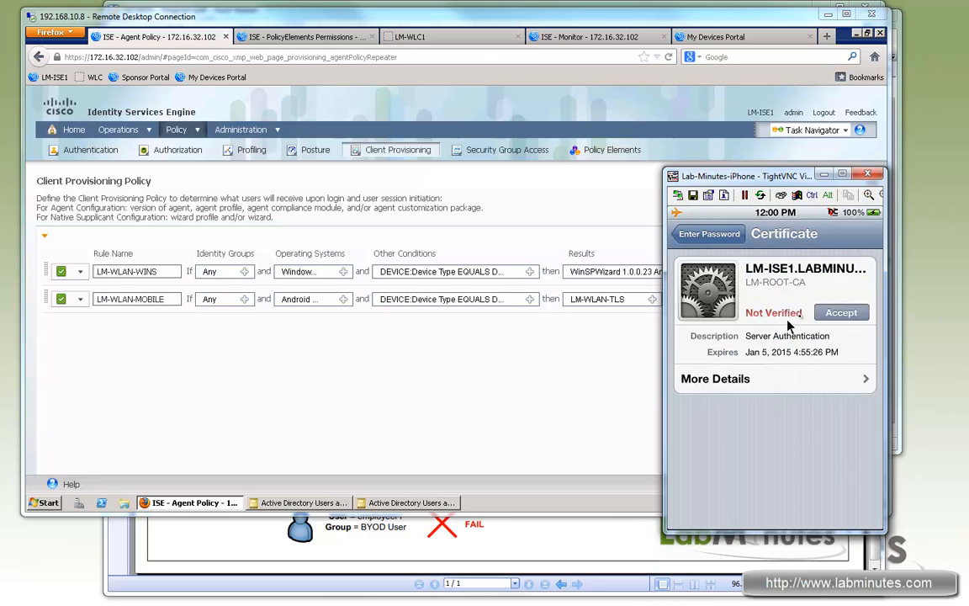
click(838, 313)
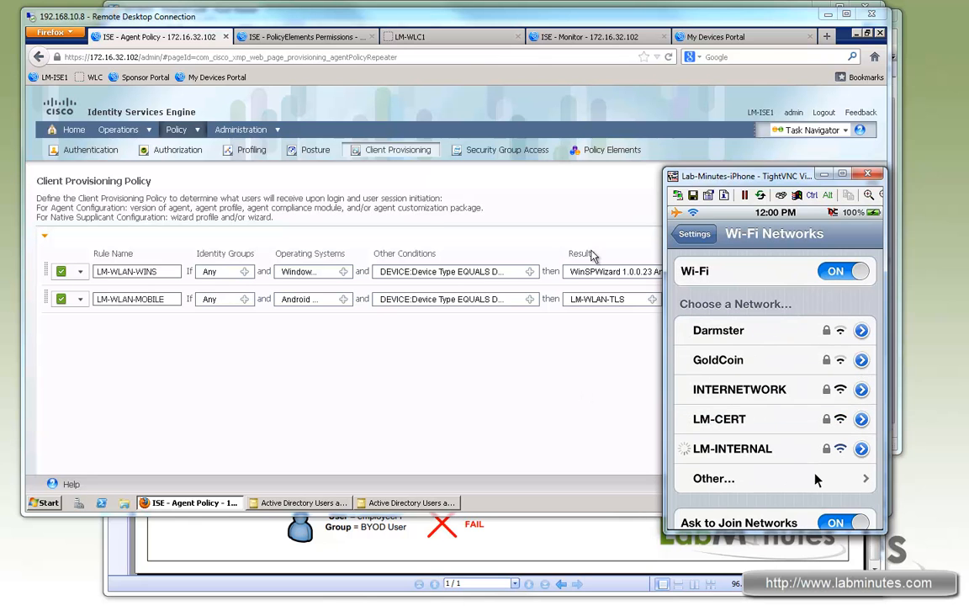
- Switch back to ISE and refresh Live Authentications to check the phone's authentication entry
click(614, 37)
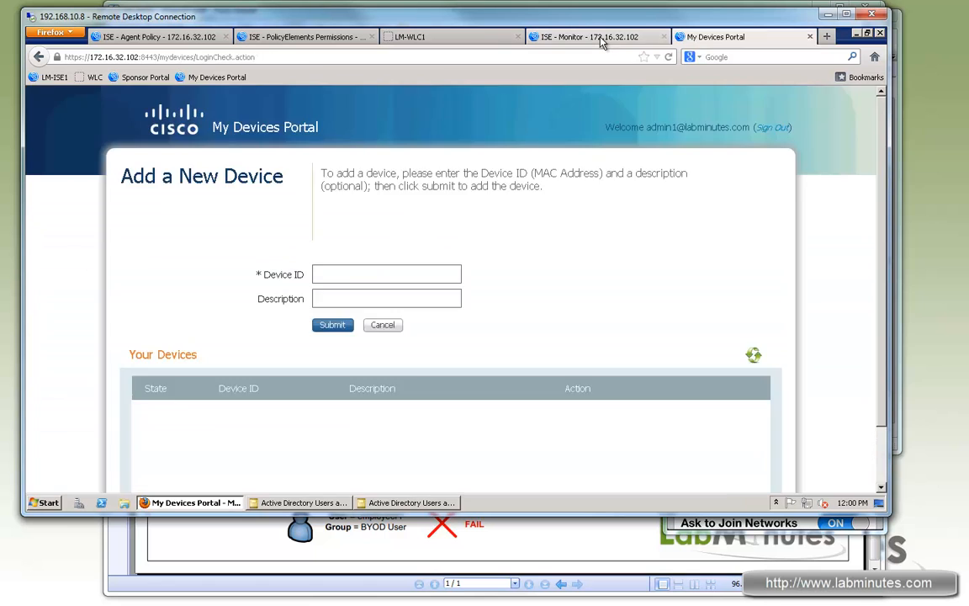
click(608, 37)
click(175, 209)
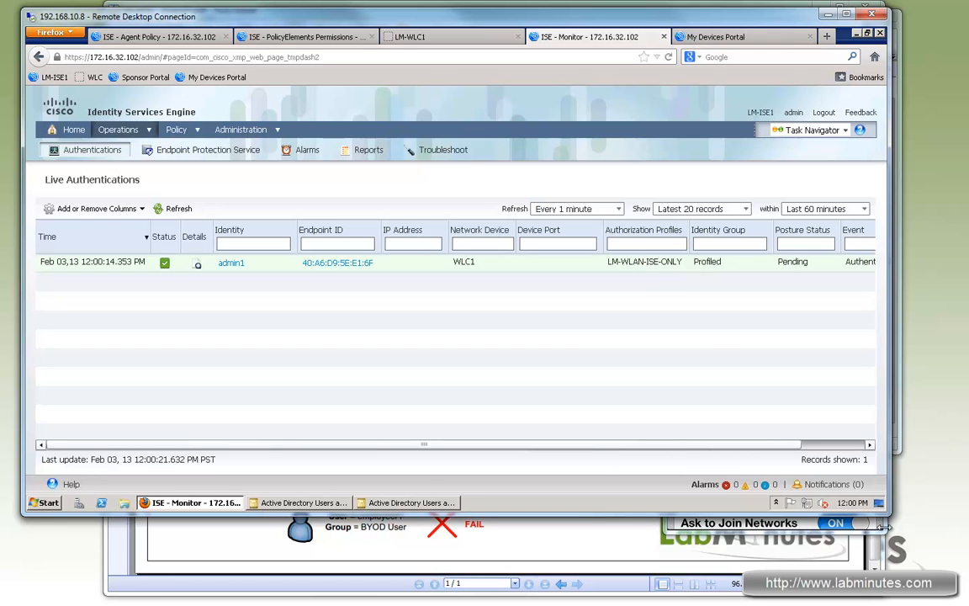
click(710, 483)
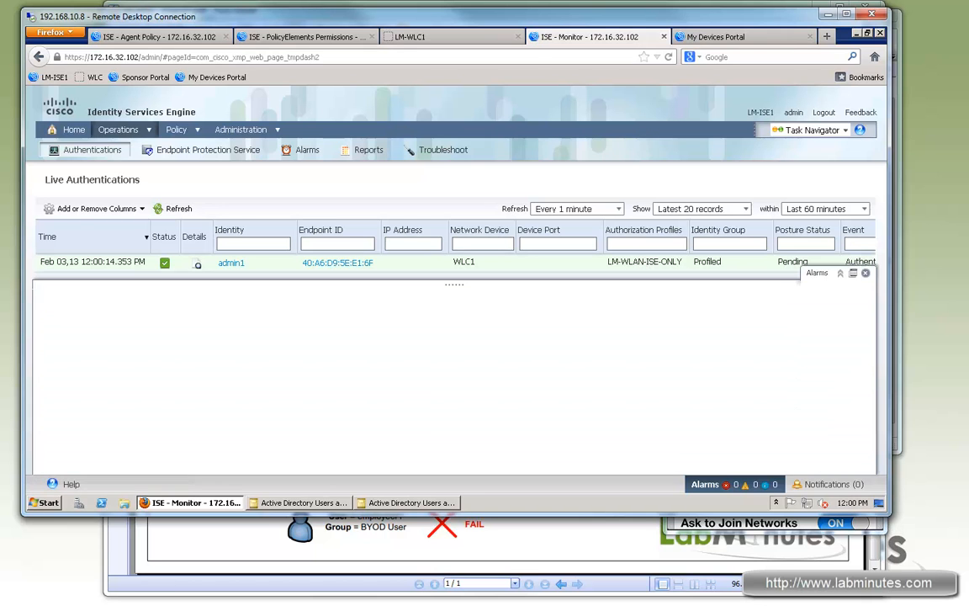
- Open the iPhone's client details on the LM-WLC1 controller and review its association status and interface
click(416, 37)
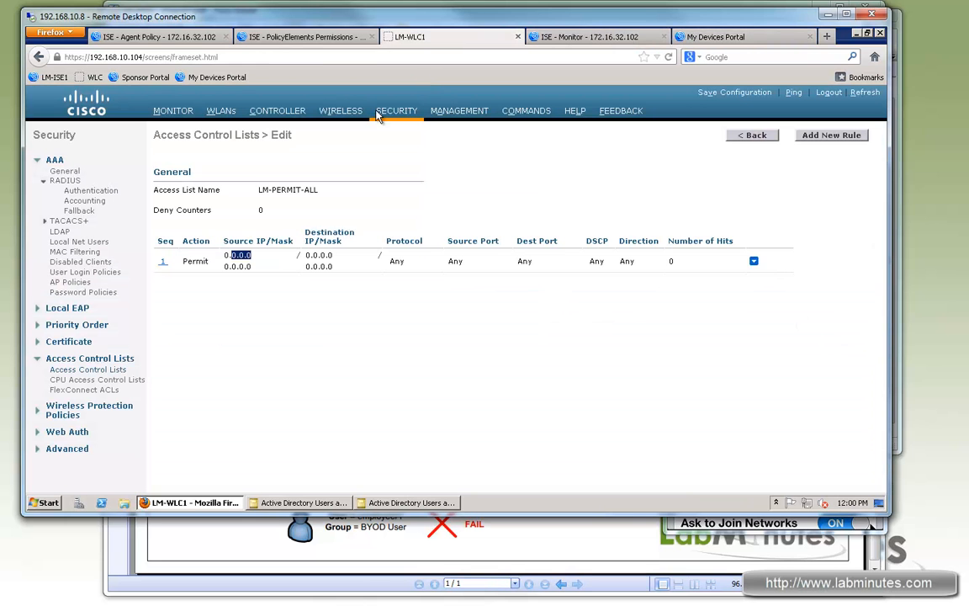
click(174, 112)
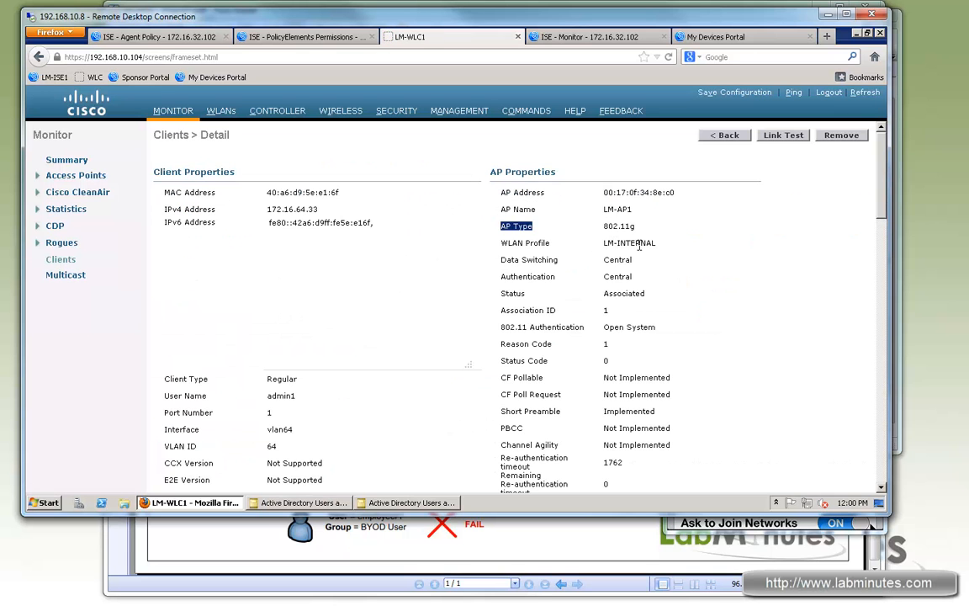
click(408, 256)
drag(618, 294, 636, 294)
scroll(424, 340, down, 5)
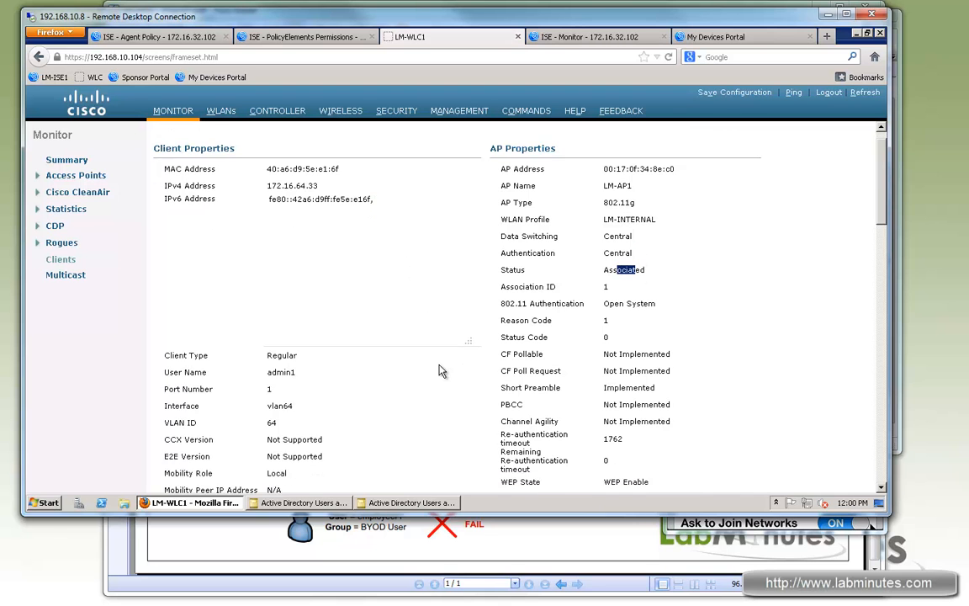
double_click(279, 198)
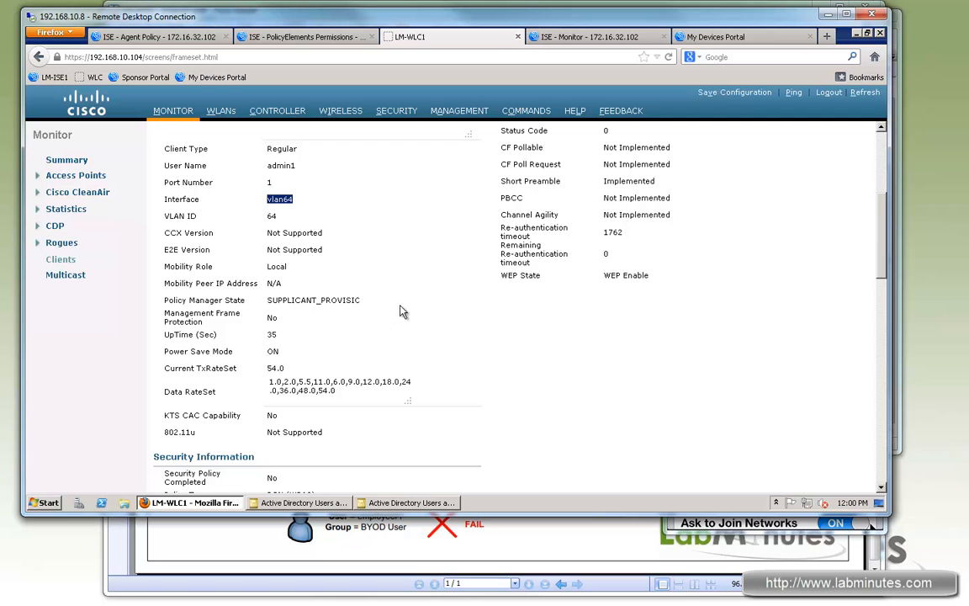
- Examine the client's Policy Manager State, Redirect URL and Radius NAC State on the controller's detail page
scroll(405, 317, down, 2)
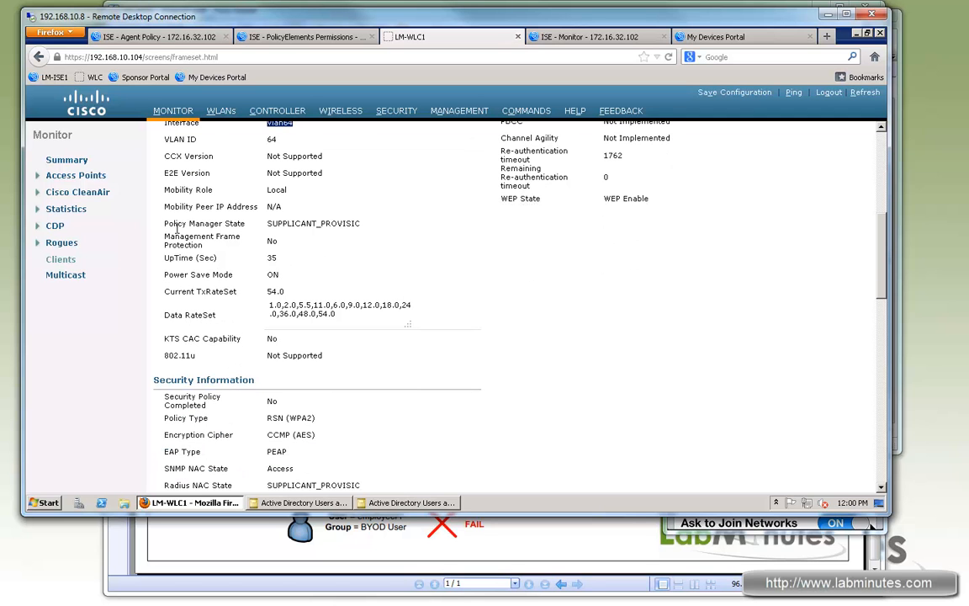
drag(179, 223, 226, 223)
drag(301, 223, 356, 223)
scroll(418, 272, down, 4)
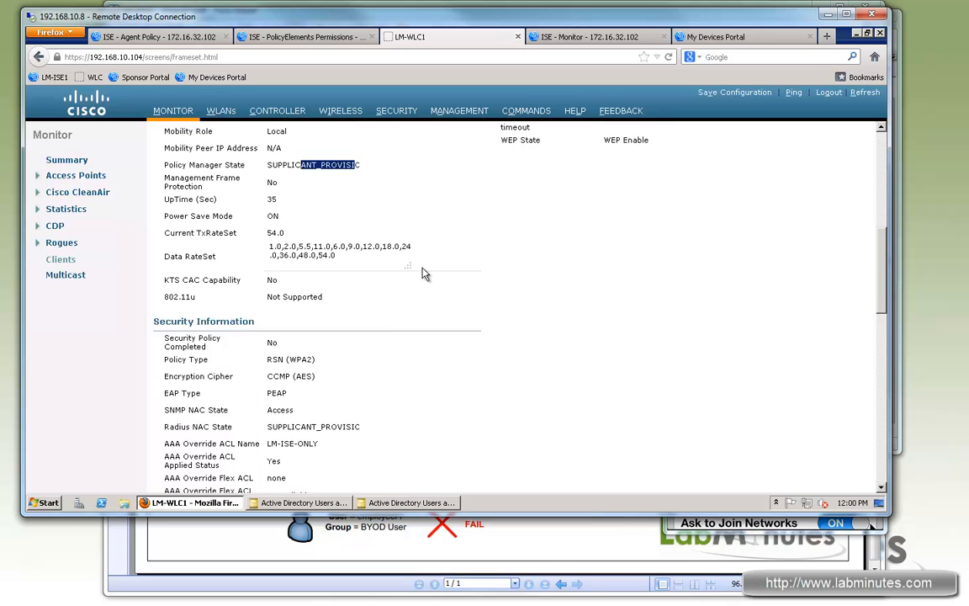
scroll(370, 359, down, 2)
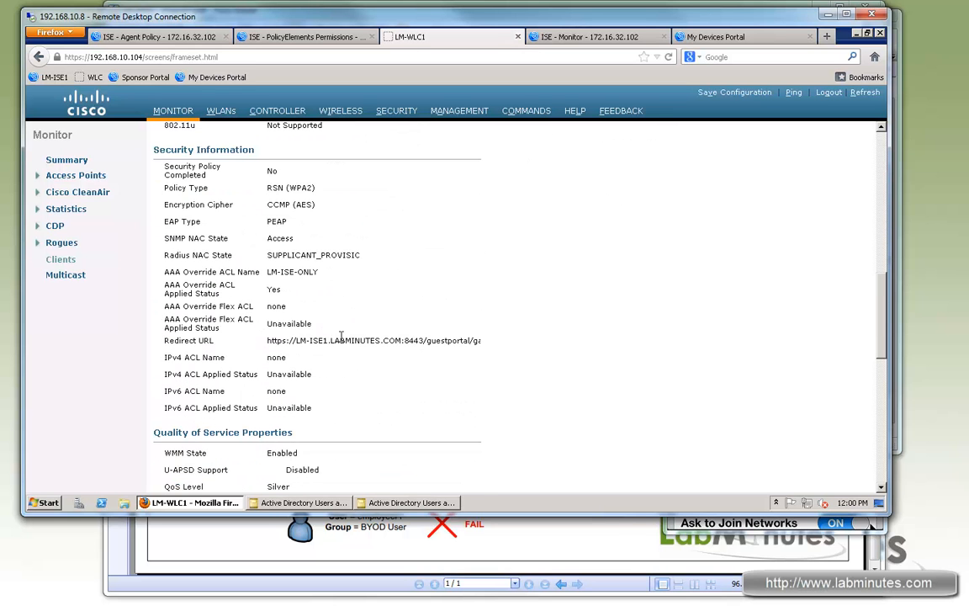
drag(297, 340, 450, 345)
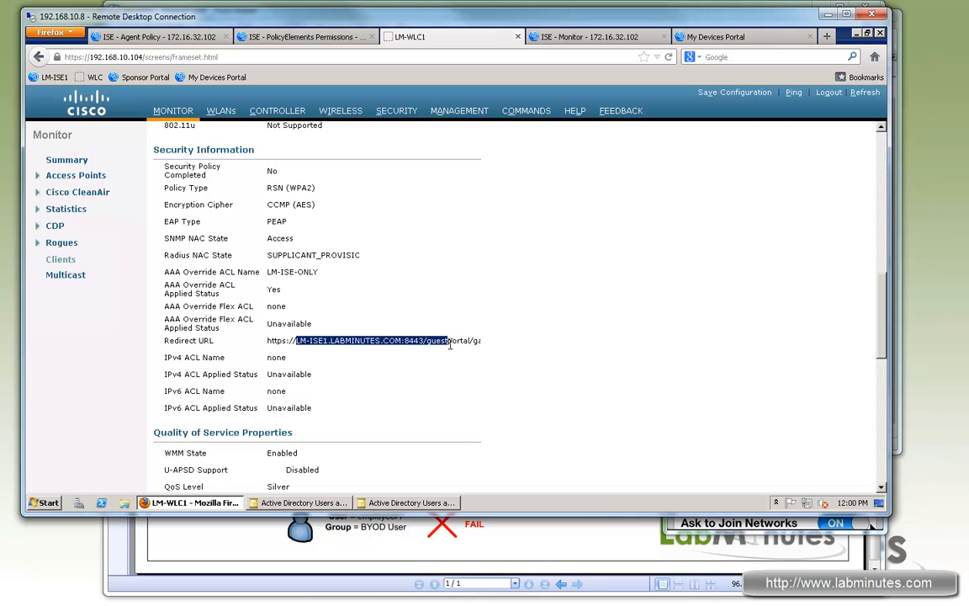
drag(287, 255, 351, 255)
- Switch to the iPhone's TightVNC session and browse to cisco.com in Safari
click(880, 529)
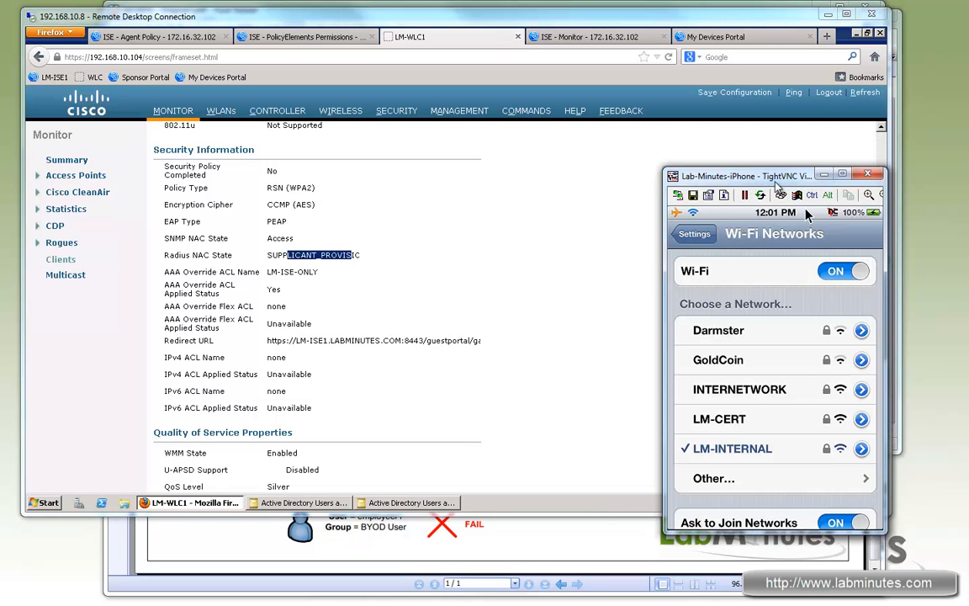
drag(775, 185, 805, 191)
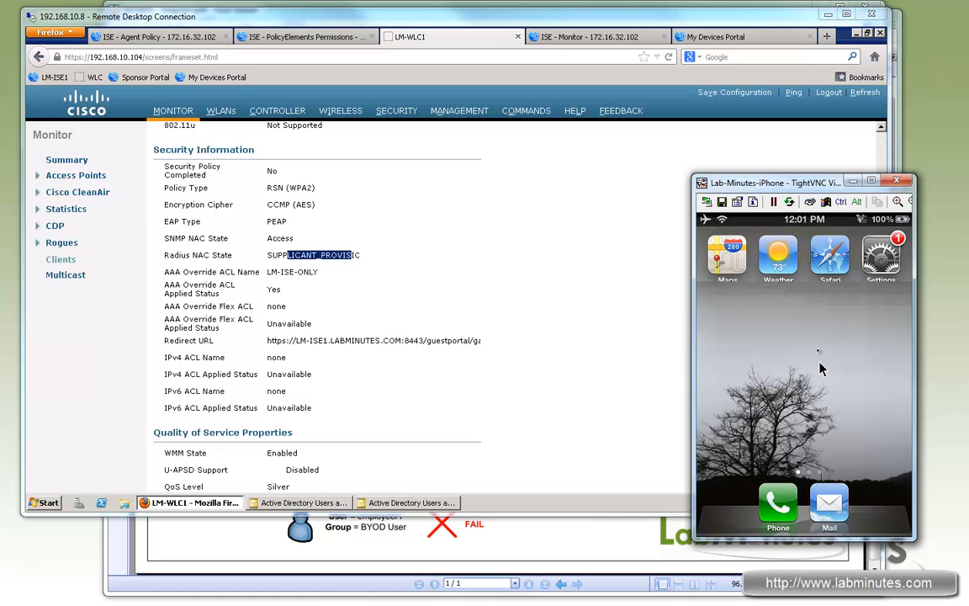
click(829, 255)
click(780, 251)
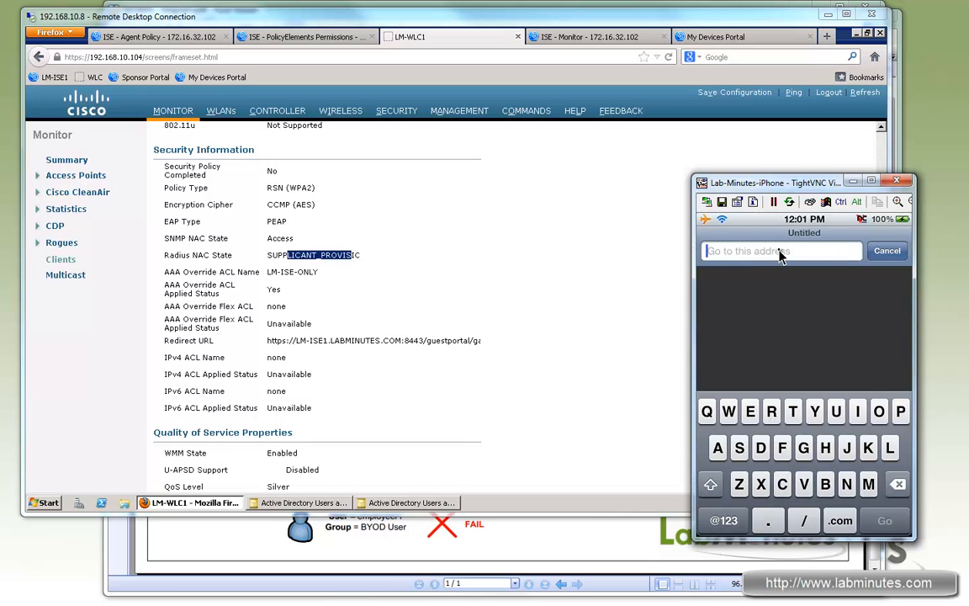
text(cisco.com)
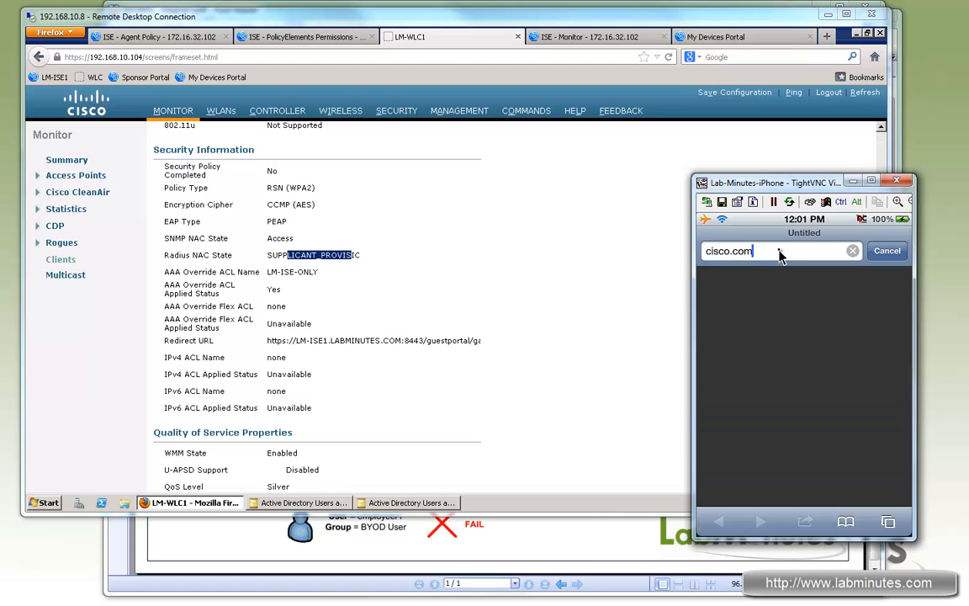
key(Return)
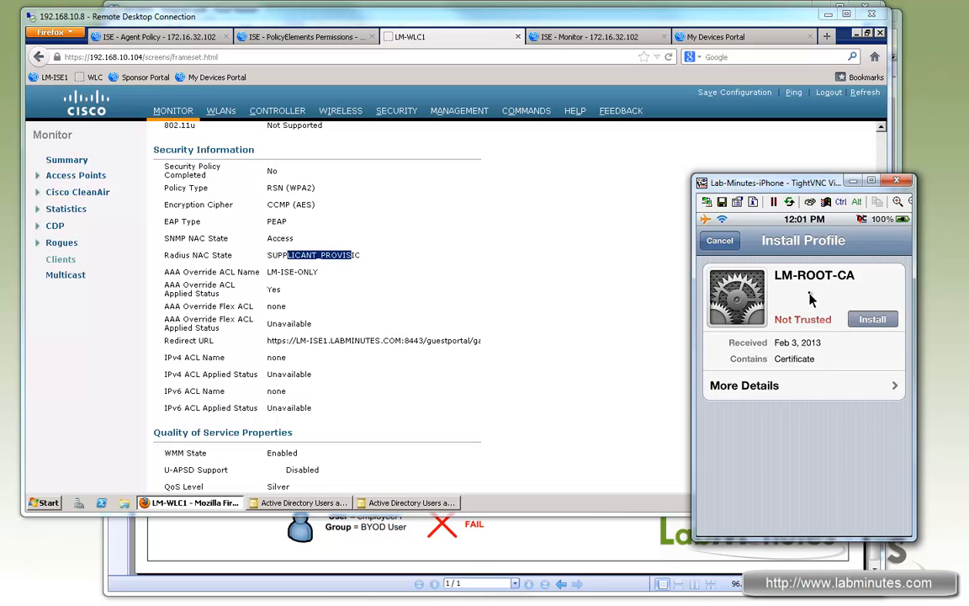
- Install the LM-ROOT-CA certificate profile on the iPhone, accepting the unverified profile warning
click(872, 320)
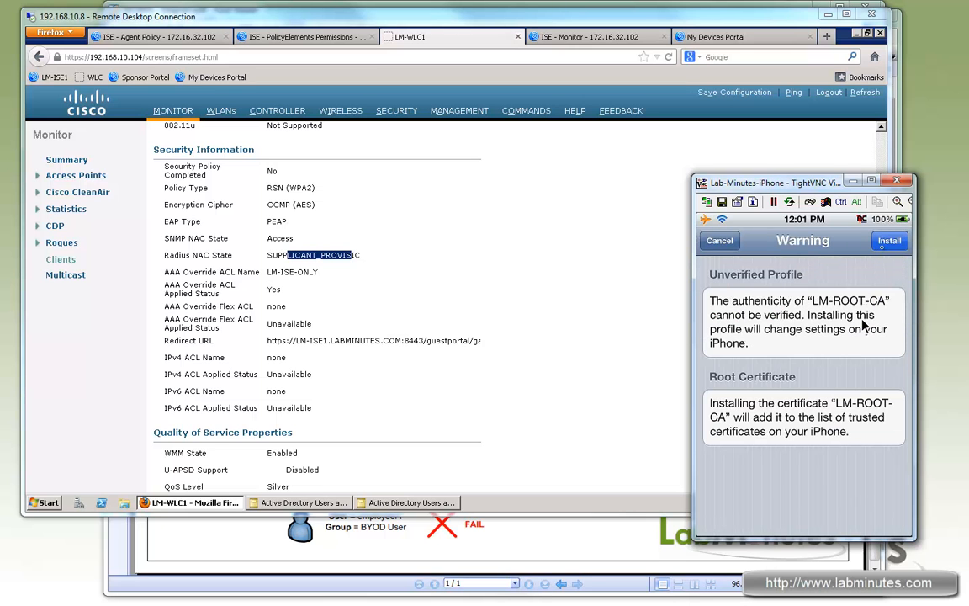
click(886, 243)
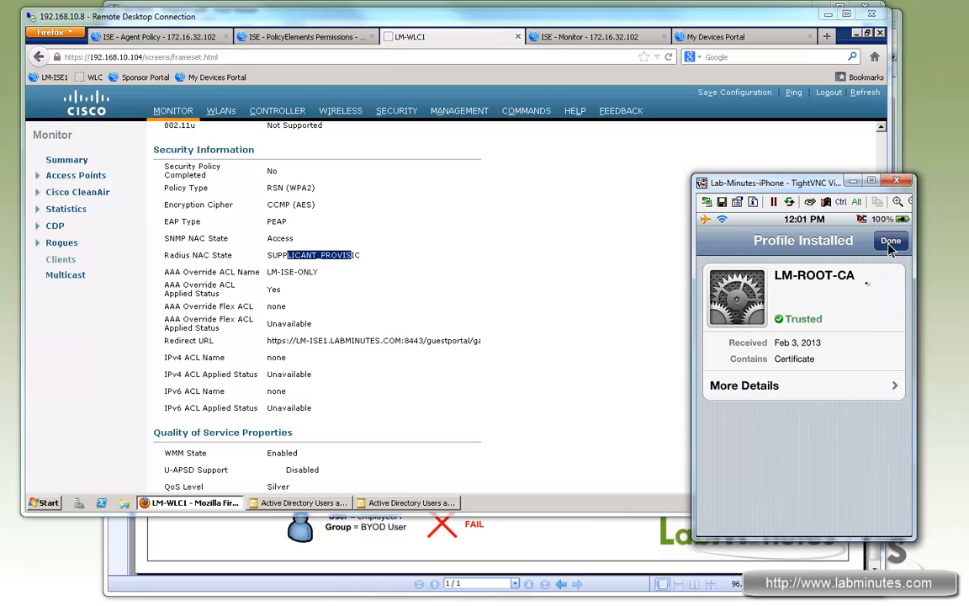
click(890, 243)
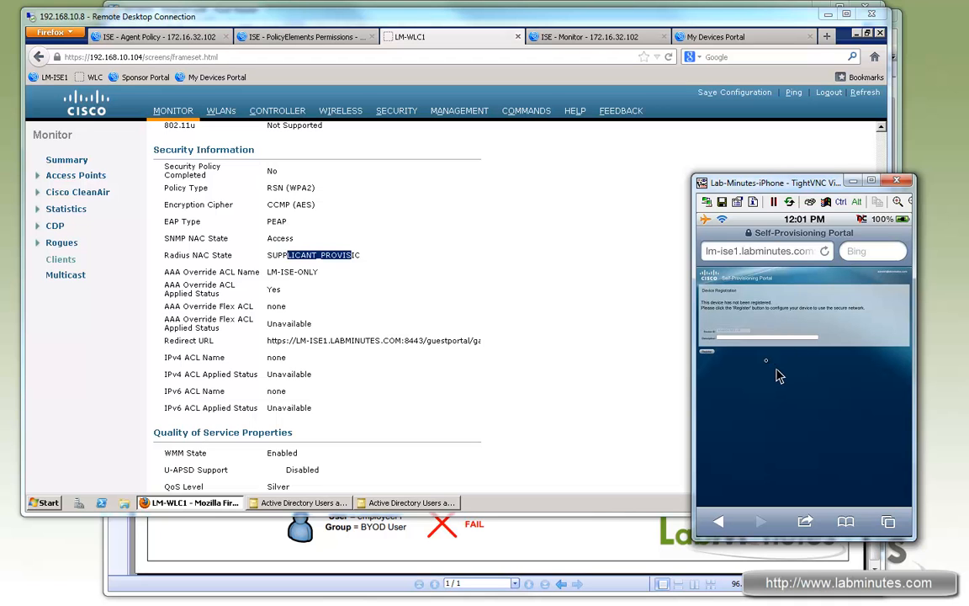
- Register the device in the Self-Provisioning Portal with the description iPhone
click(734, 345)
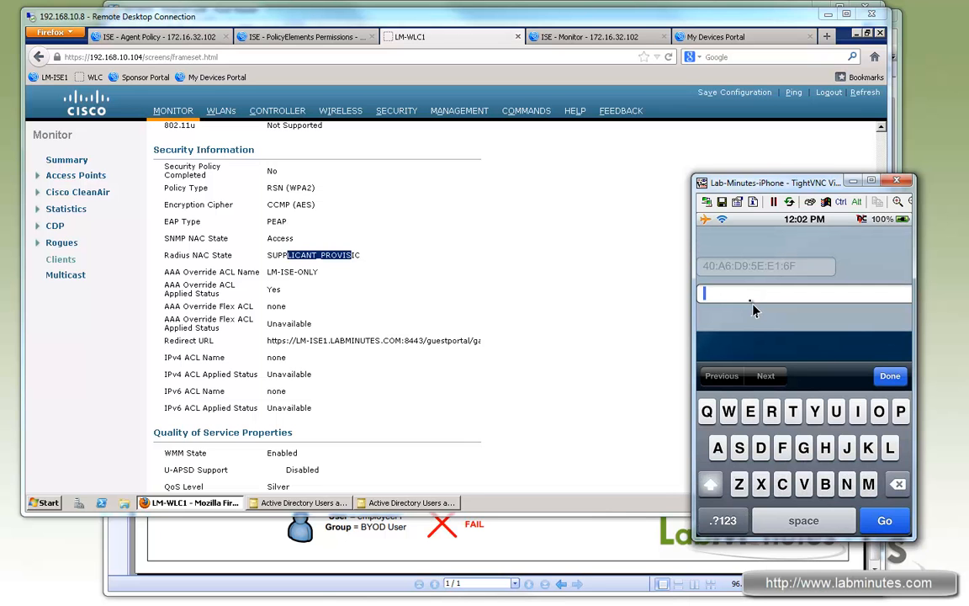
click(751, 305)
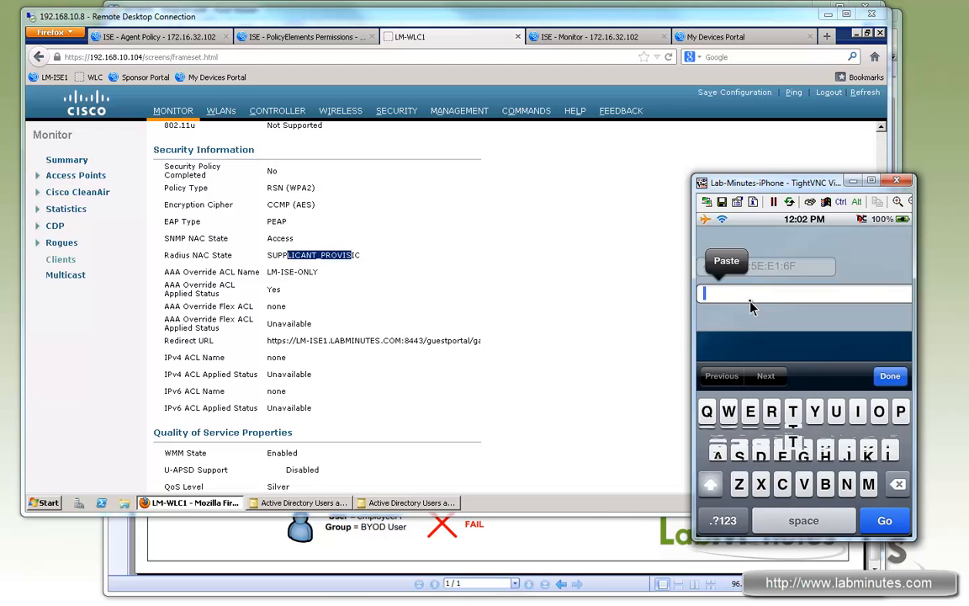
text(iPhone)
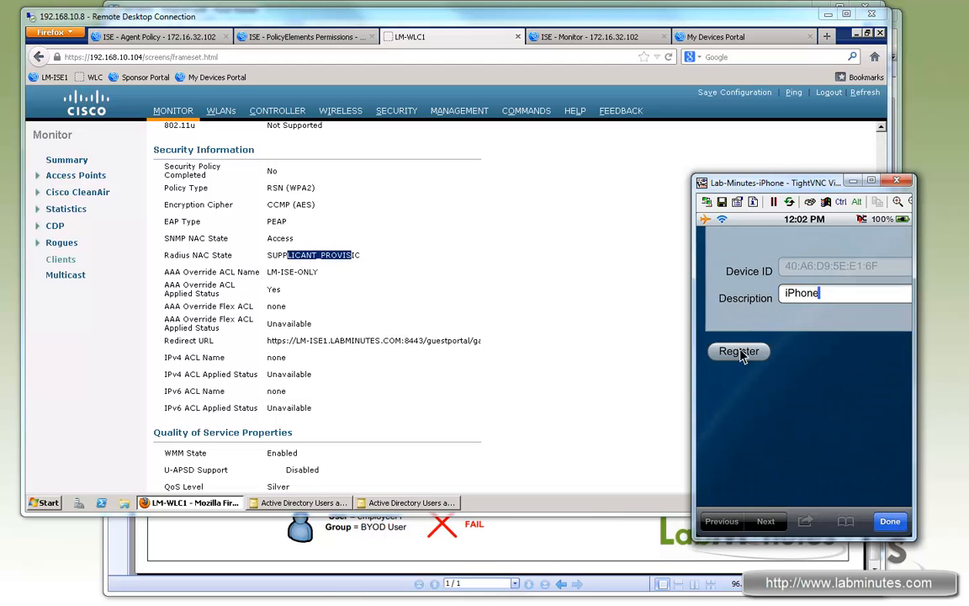
click(740, 353)
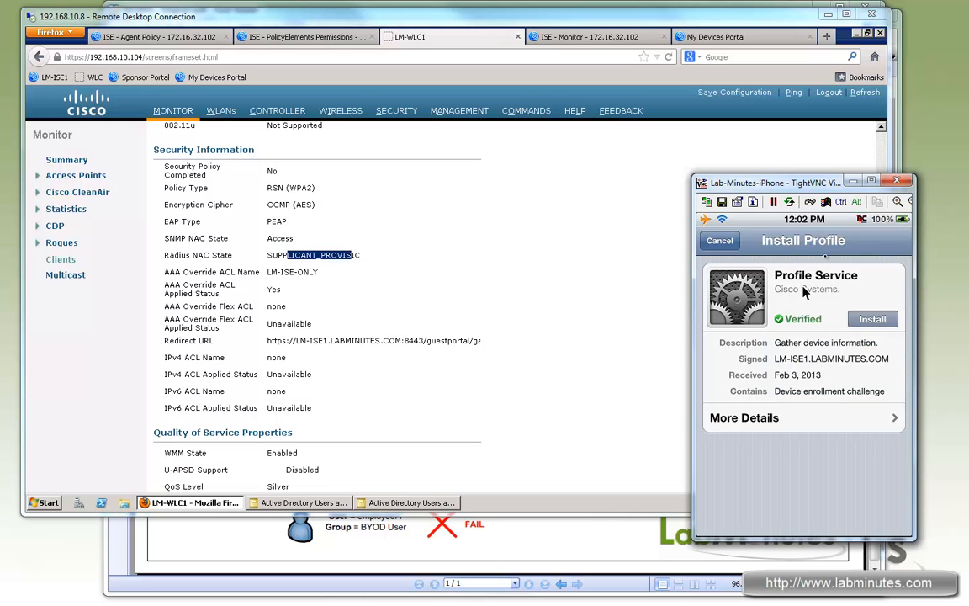
- Review the signing certificate of the Profile Service profile and install the profile on the iPhone
click(835, 420)
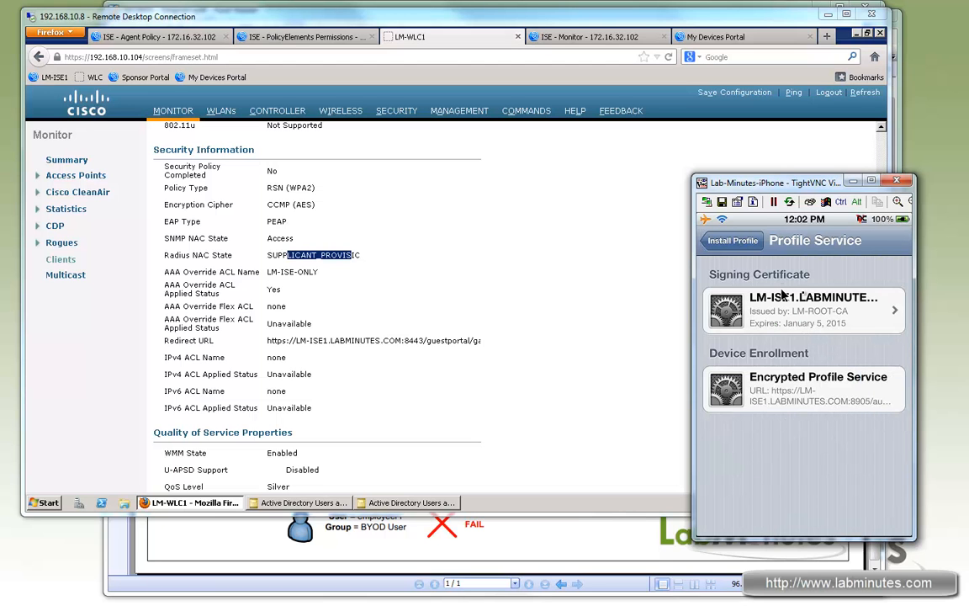
click(825, 310)
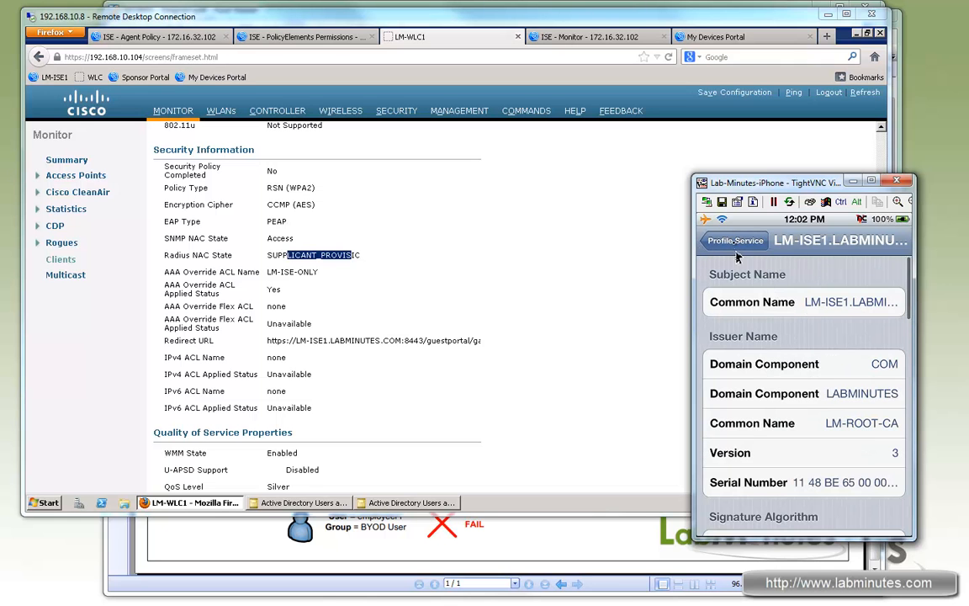
click(733, 246)
click(728, 243)
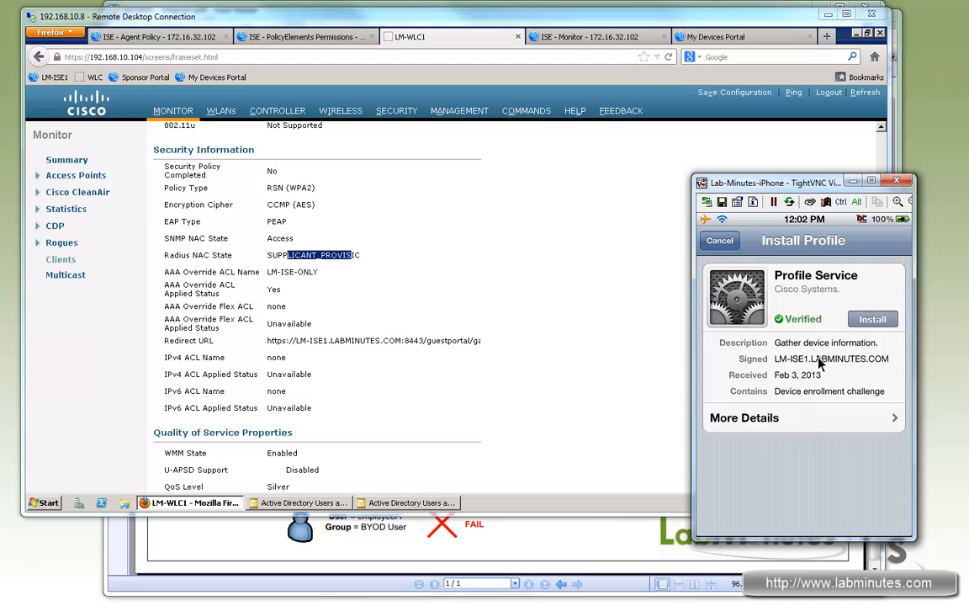
click(872, 320)
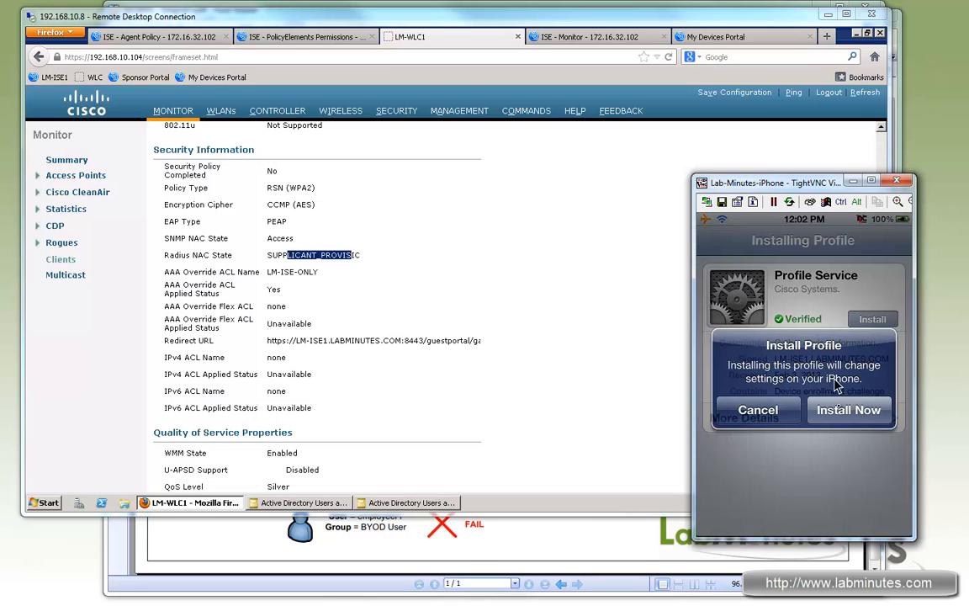
click(841, 410)
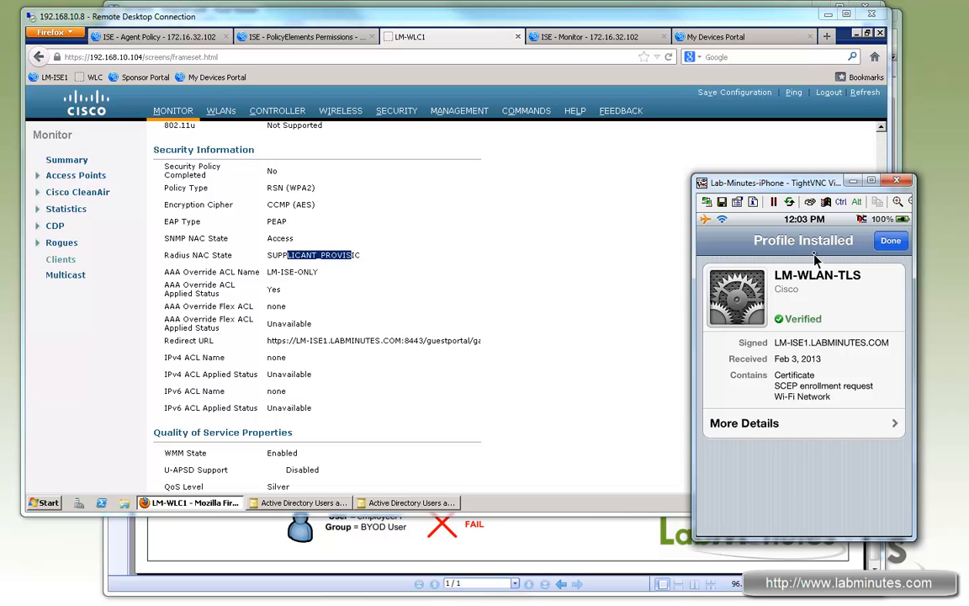
- Examine the certificates and Wi-Fi network contained in the installed LM-WLAN-TLS profile, and finish the profile installation
click(810, 424)
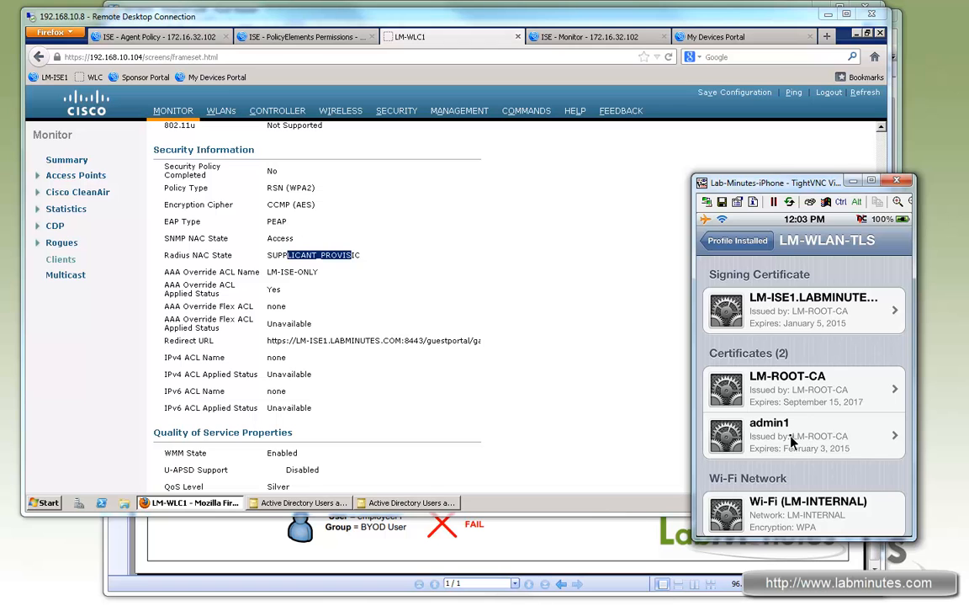
click(804, 438)
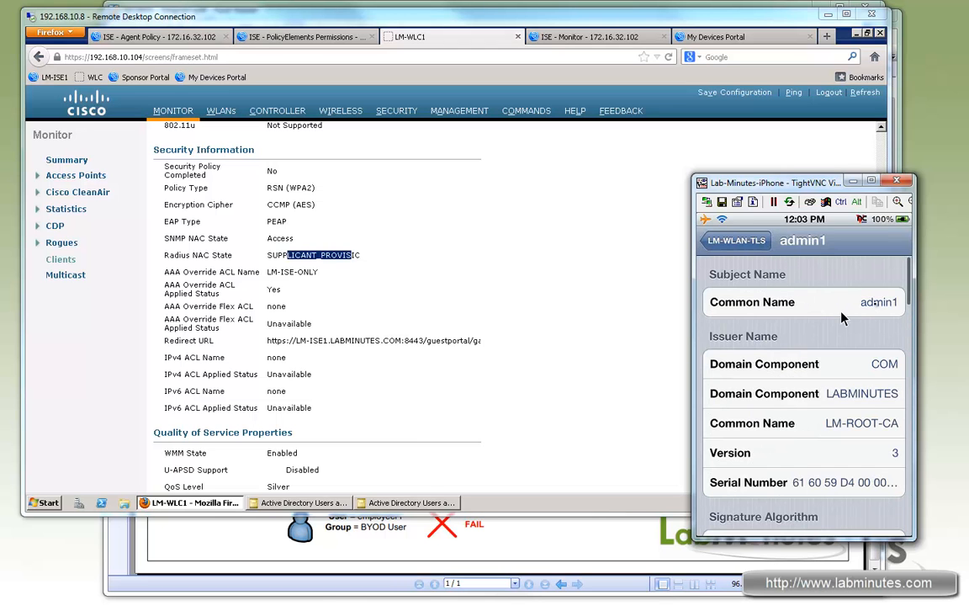
click(716, 241)
scroll(820, 491, down, 1)
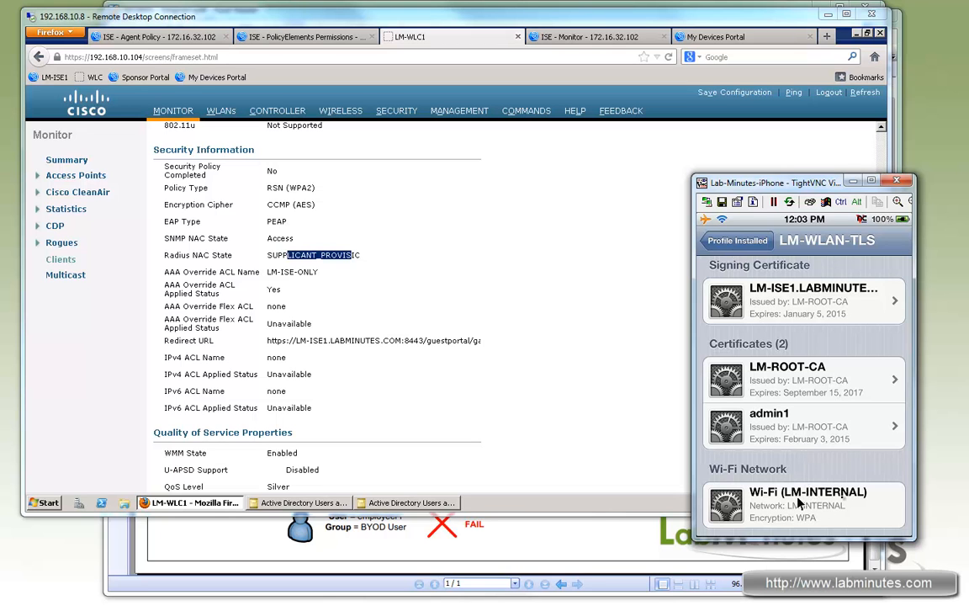
click(743, 243)
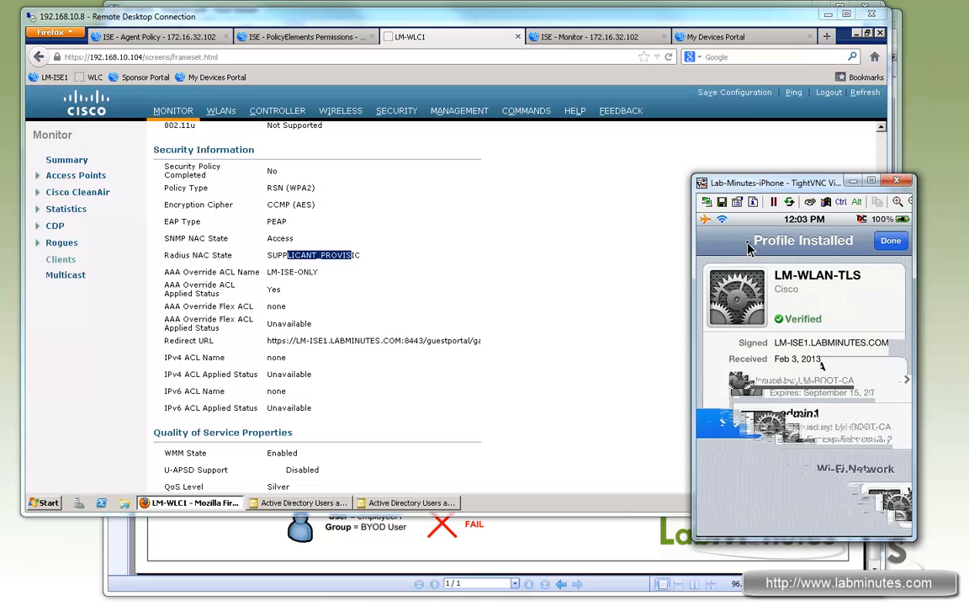
click(888, 242)
- Check the iPhone's records in ISE Live Authentications, closing the Alarms pane that covers them
click(603, 38)
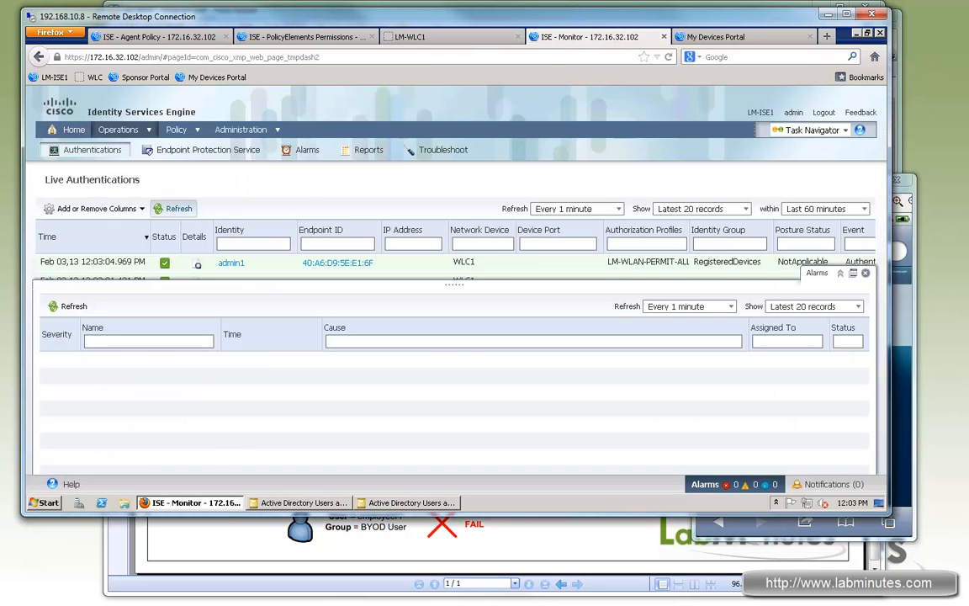
click(866, 275)
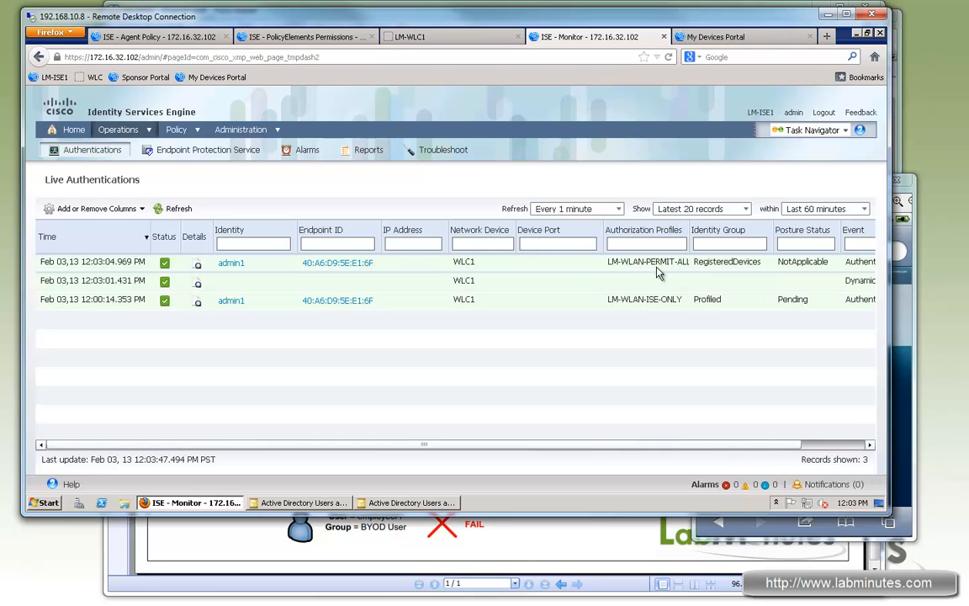
- Return to the iPhone's TightVNC session and browse to cisco.com in Safari in place of the Self-Provisioning Portal page
click(915, 294)
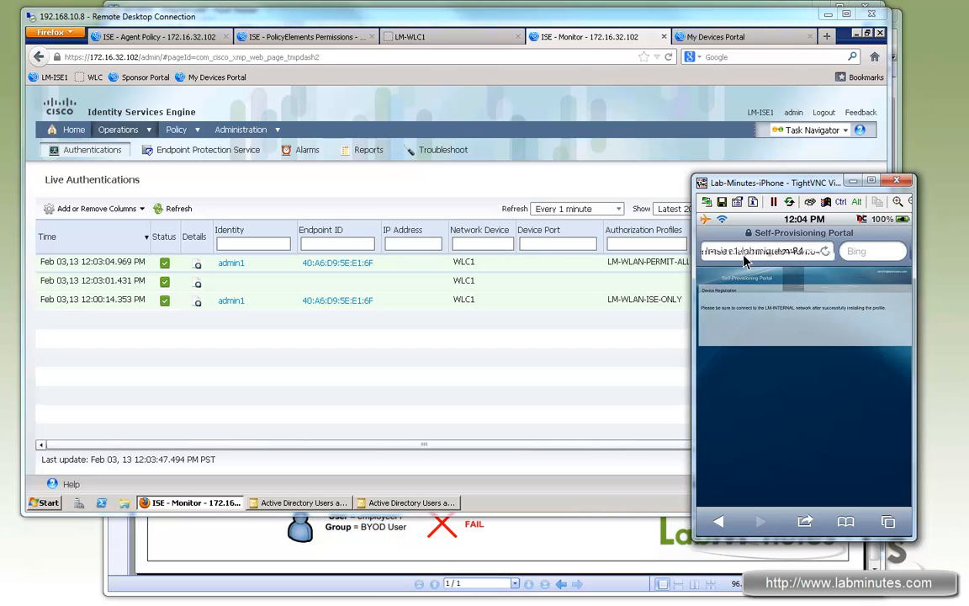
click(835, 257)
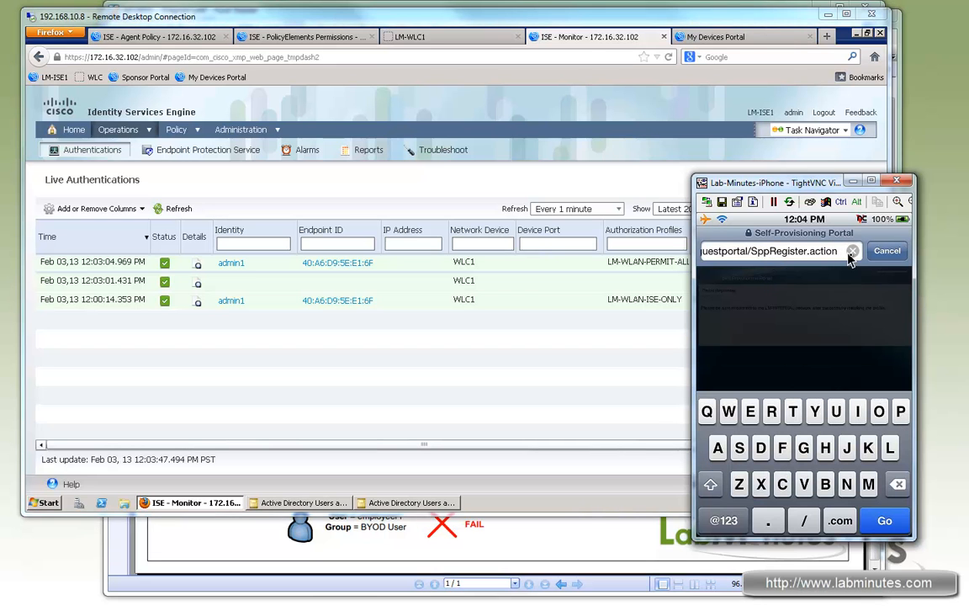
click(852, 251)
click(789, 253)
text(cisco.com)
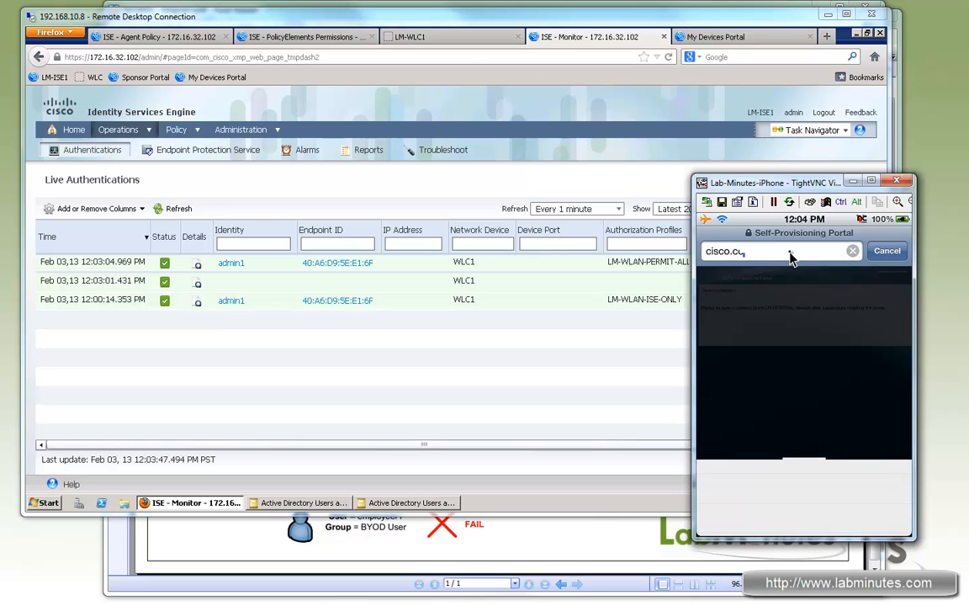
key(Return)
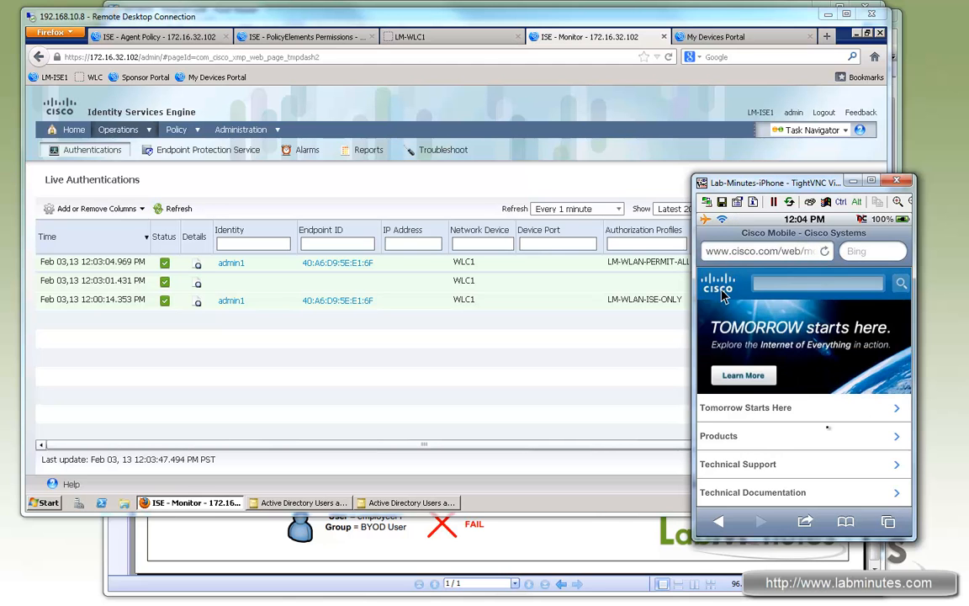
- Switch to the remote desktop, open the Certification Authority console and list the most recent certificates issued by LM-ROOT-CA
click(279, 600)
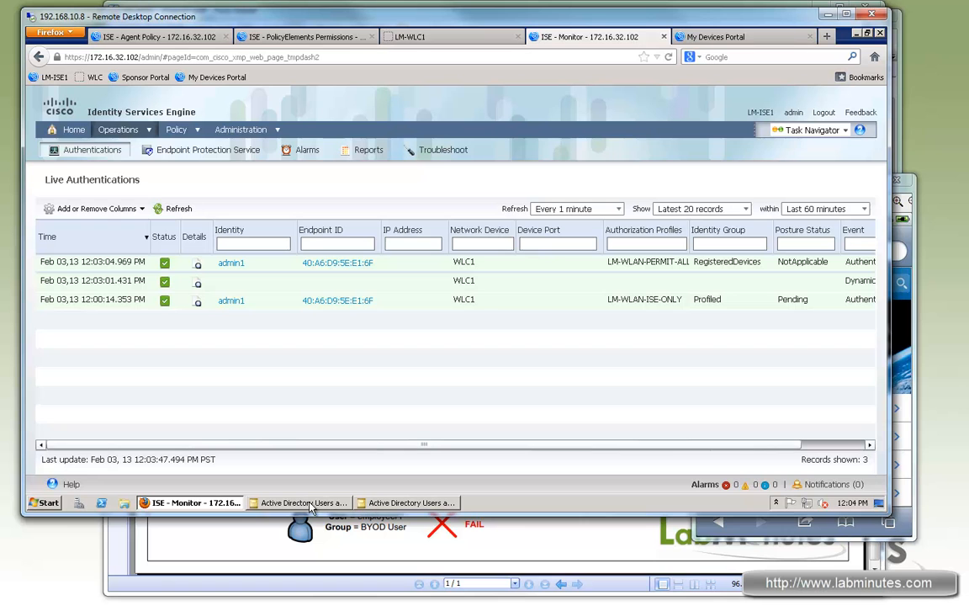
click(43, 502)
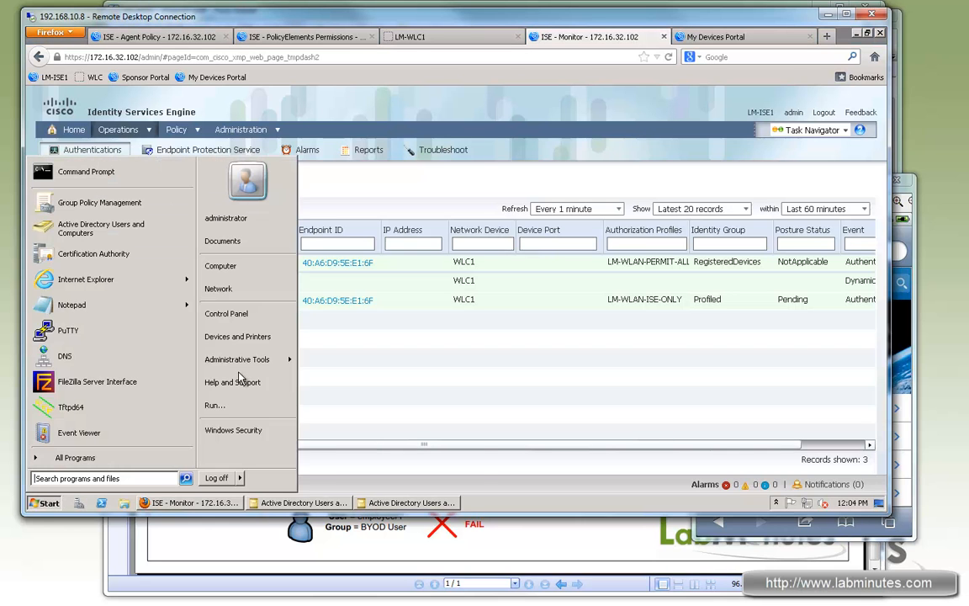
mouse_move(252, 360)
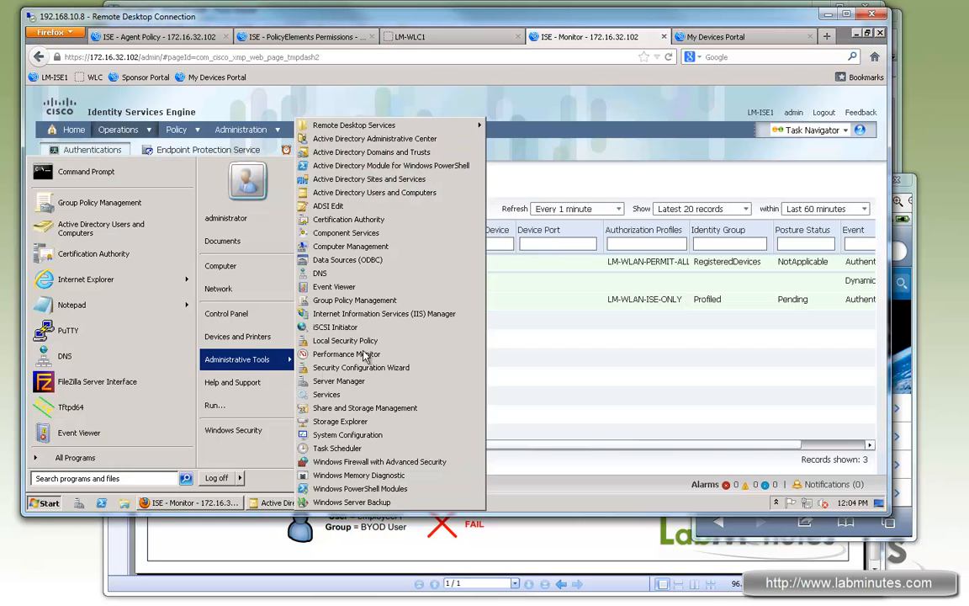
click(366, 193)
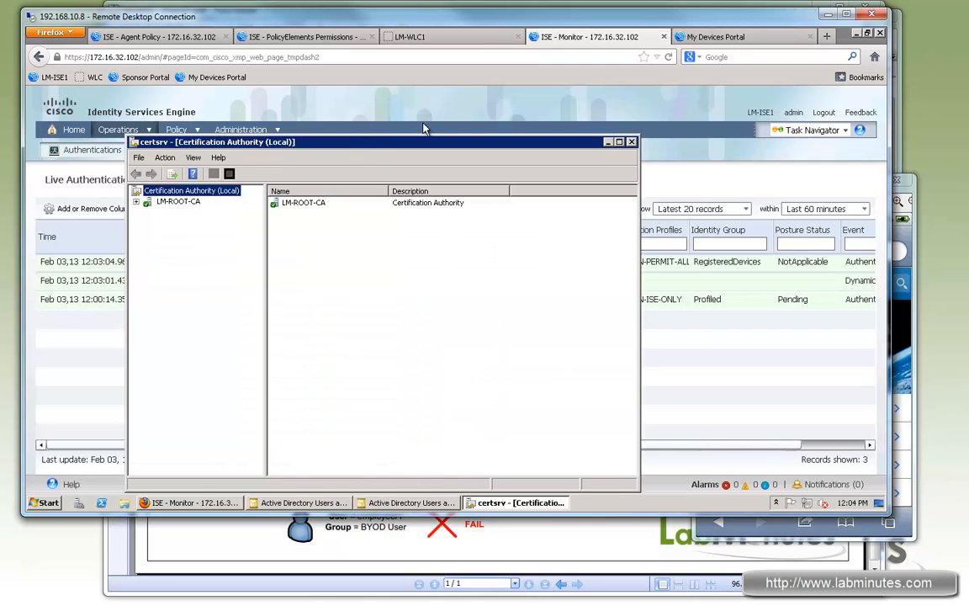
click(188, 182)
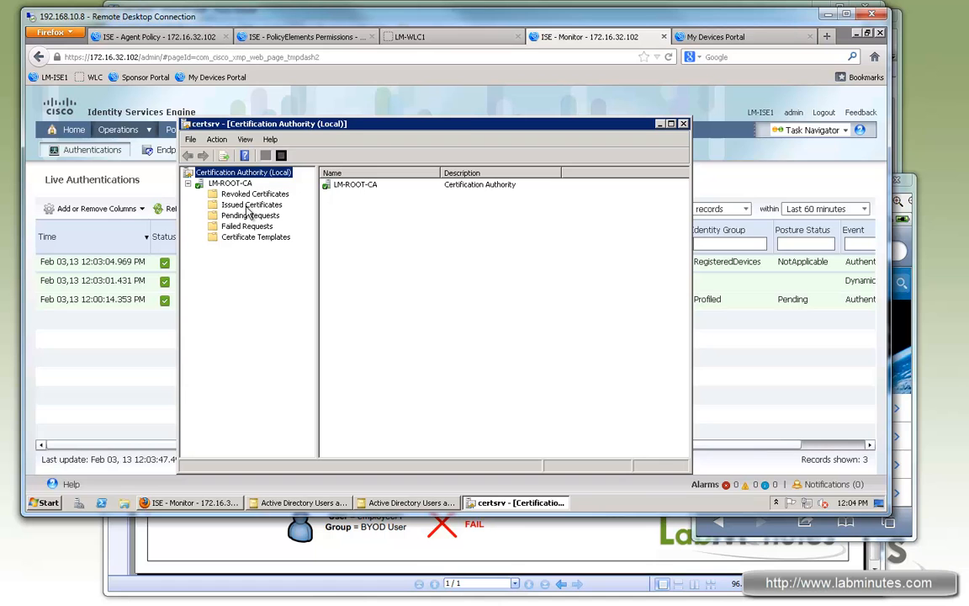
click(248, 205)
drag(683, 277, 683, 435)
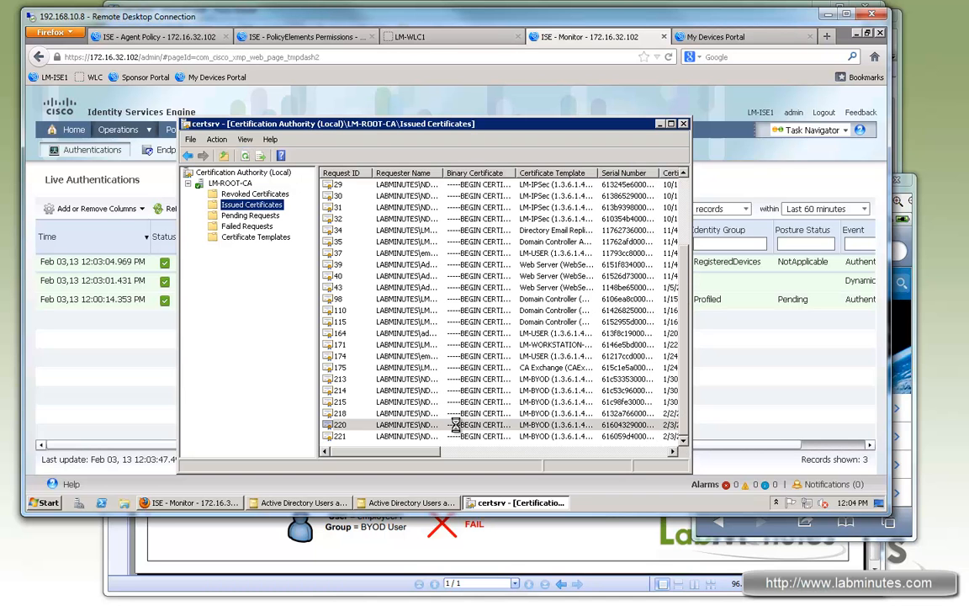
- Examine the issued certificates with request IDs 220 and 221, including the general information and details of 221
double_click(353, 424)
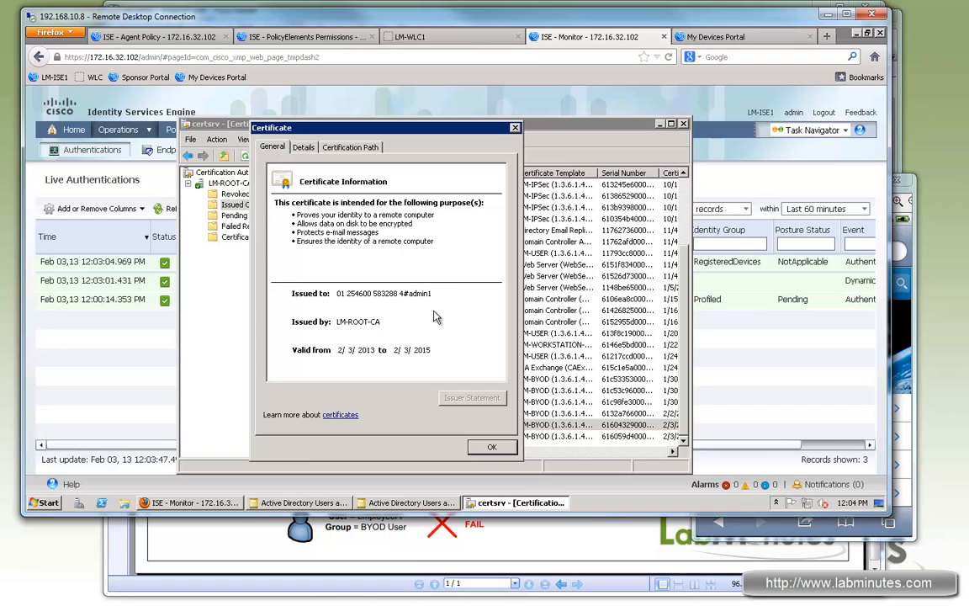
click(516, 128)
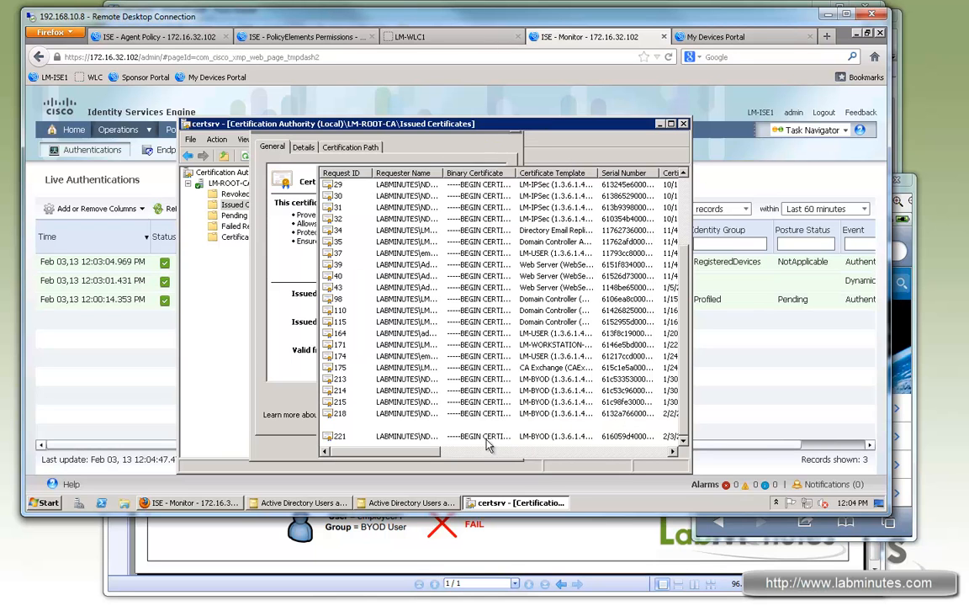
double_click(486, 436)
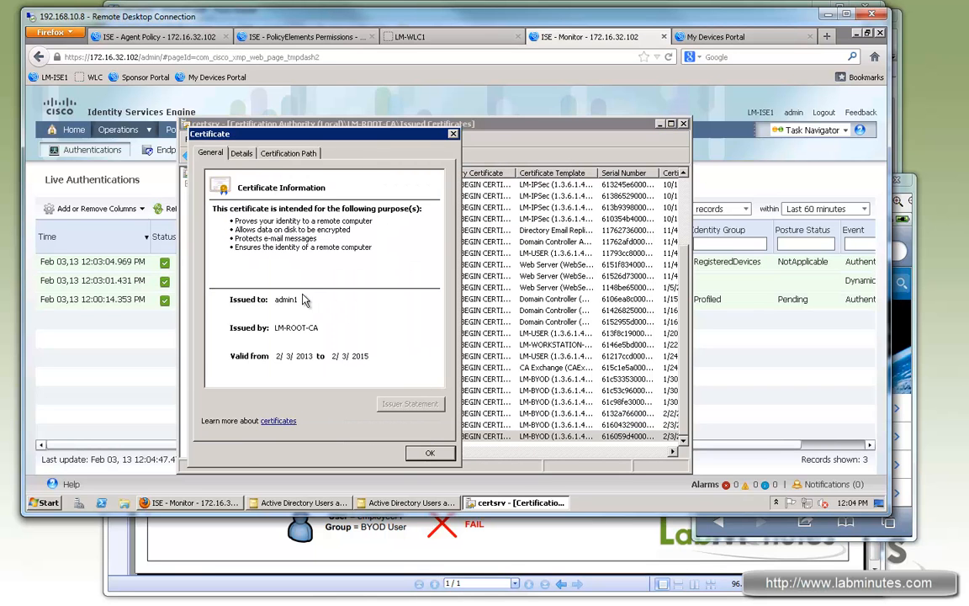
click(288, 153)
click(240, 154)
drag(439, 220, 444, 243)
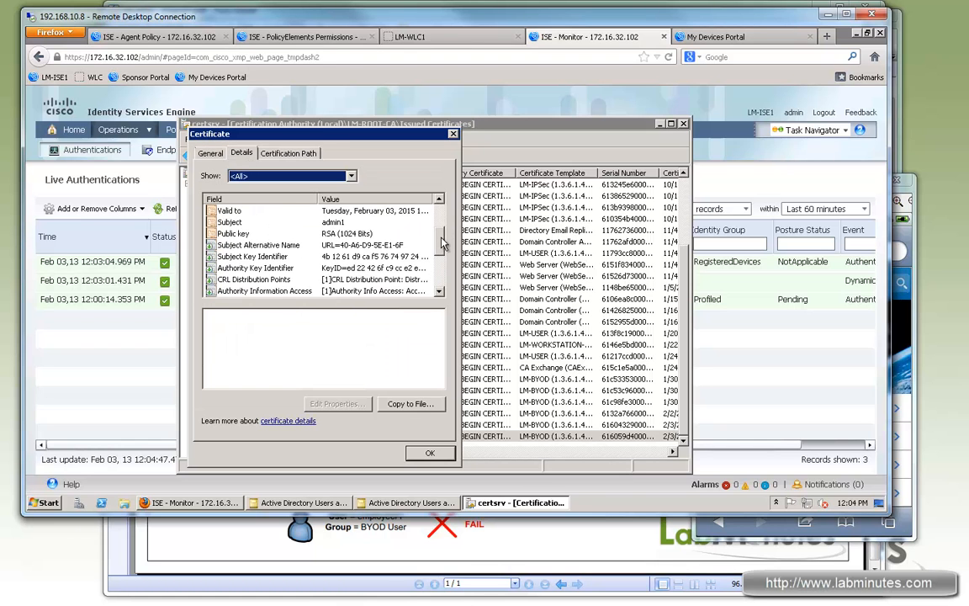
click(209, 153)
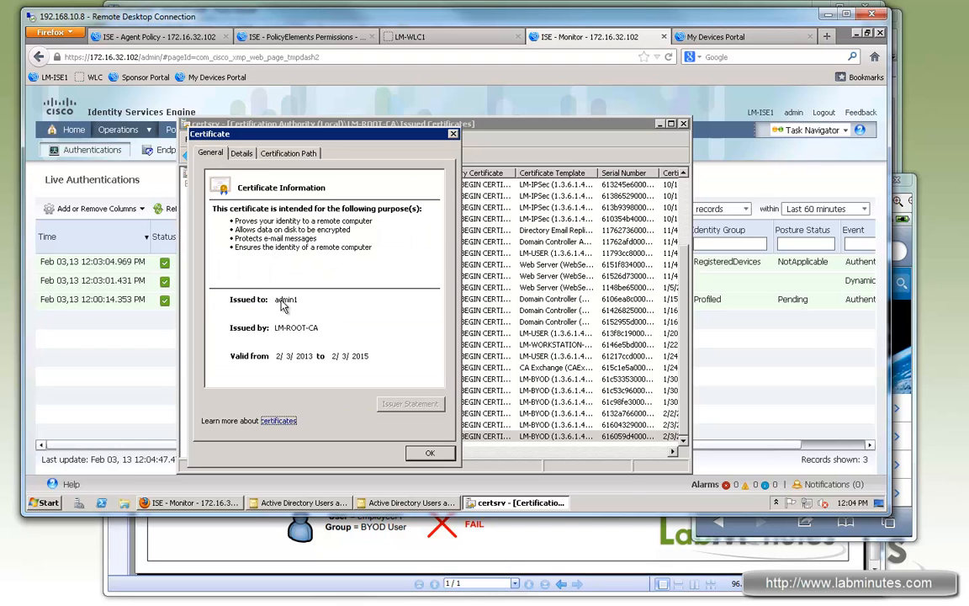
- Inspect the Subject Alternative Name of certificate 221 for the device's MAC address, and close the certificate
click(242, 153)
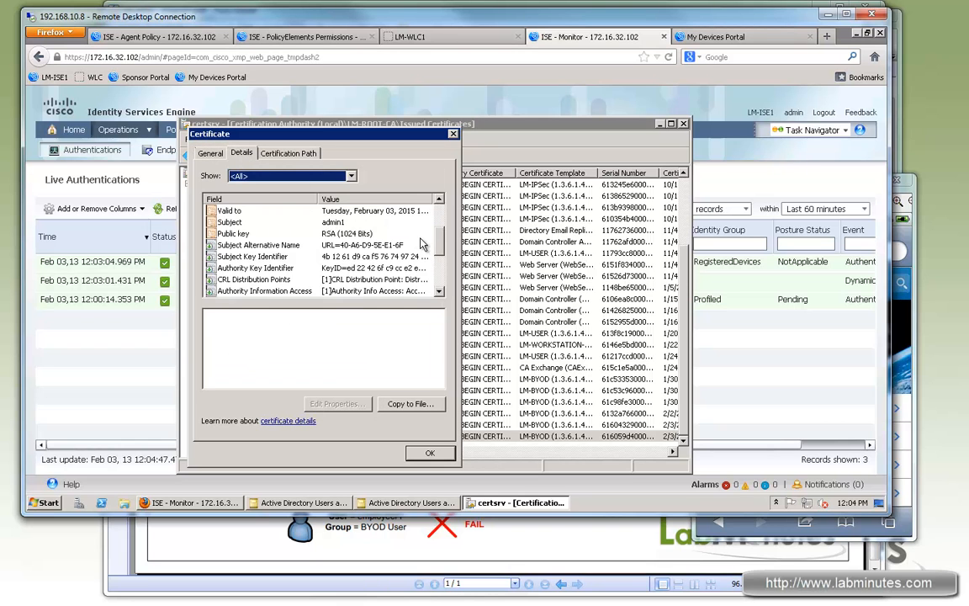
click(268, 246)
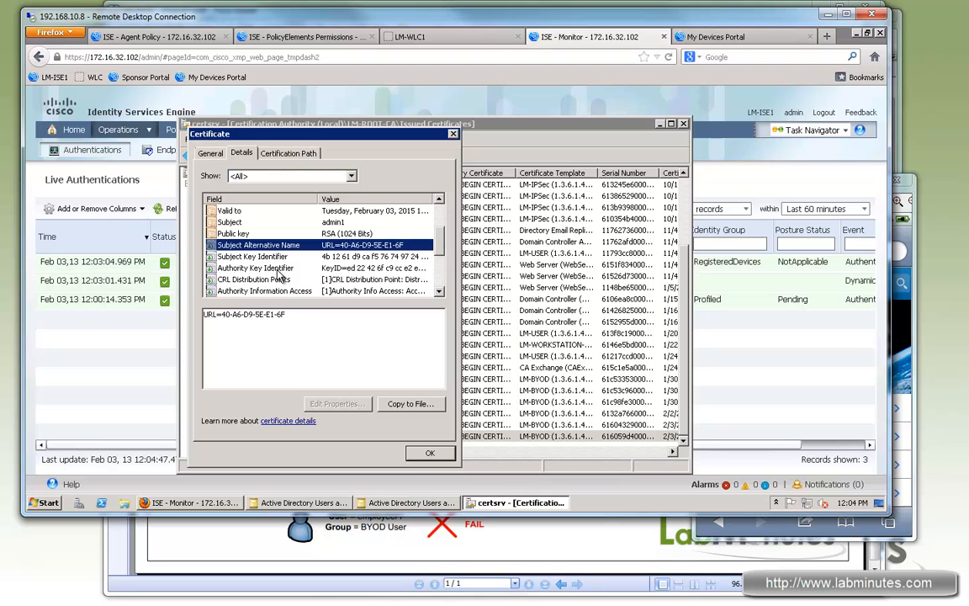
drag(297, 313, 224, 315)
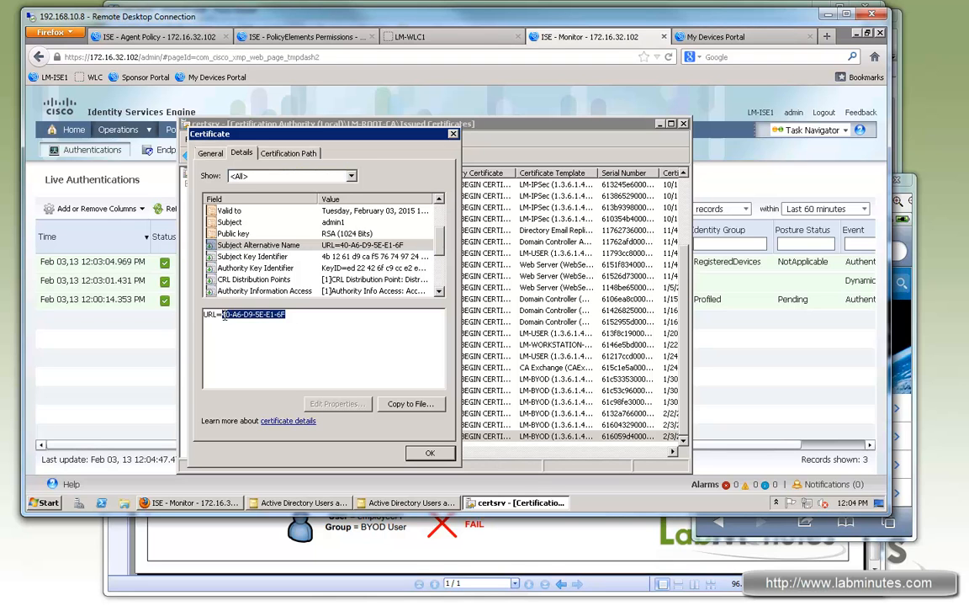
click(309, 329)
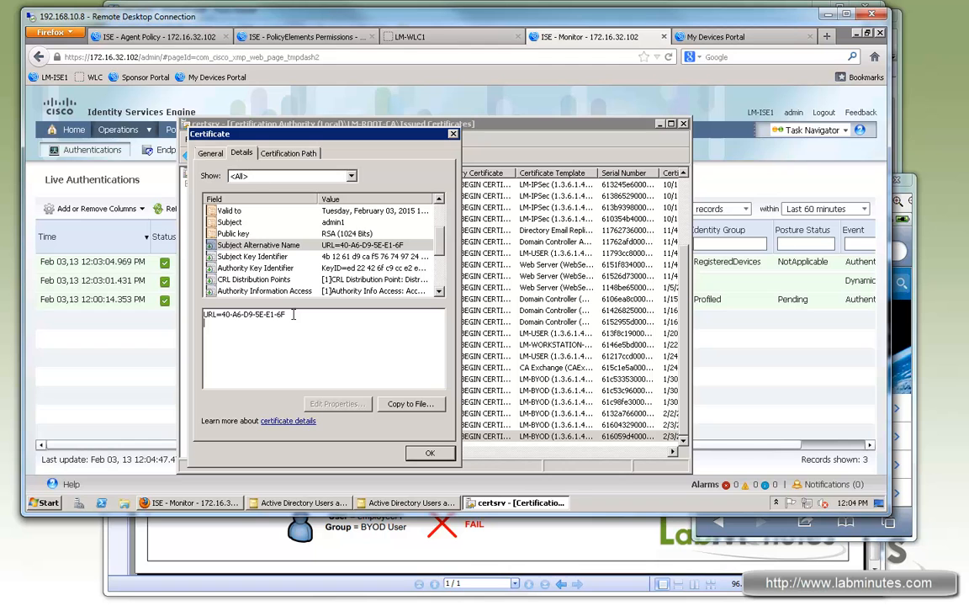
click(203, 153)
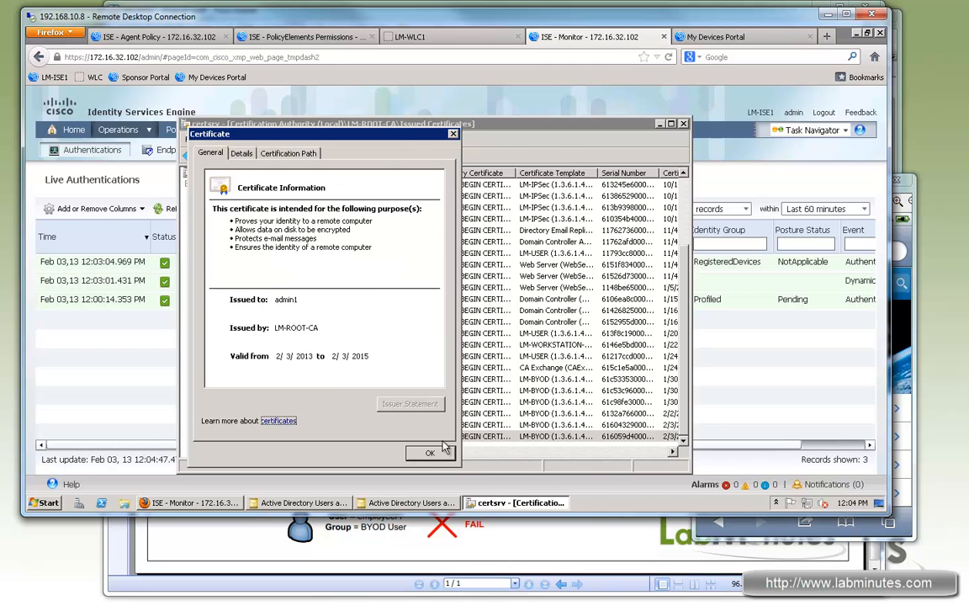
click(429, 454)
- Minimize the Certification Authority console and open the authentication details of the iPhone's records in ISE Live Authentications
right_click(513, 502)
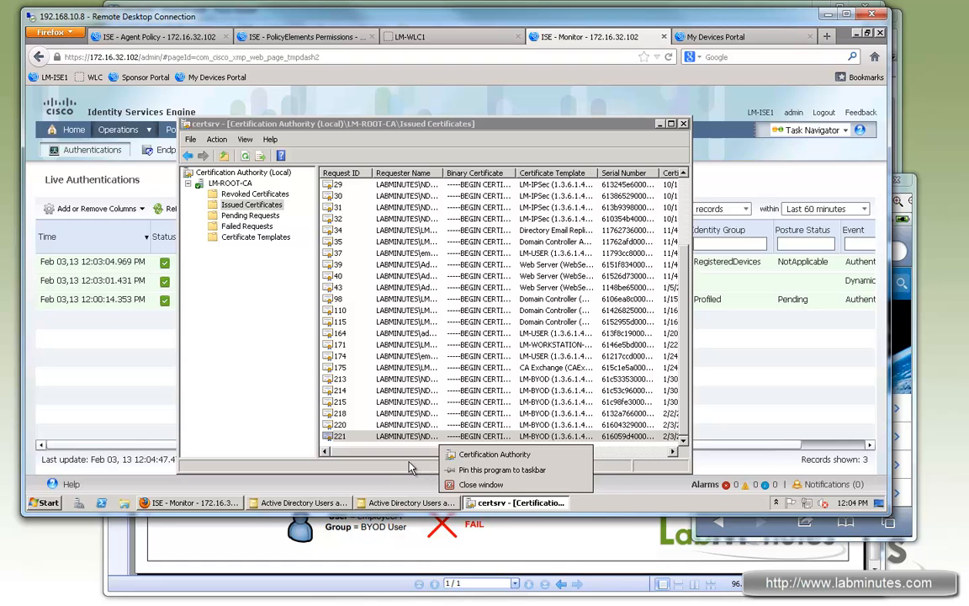
click(513, 502)
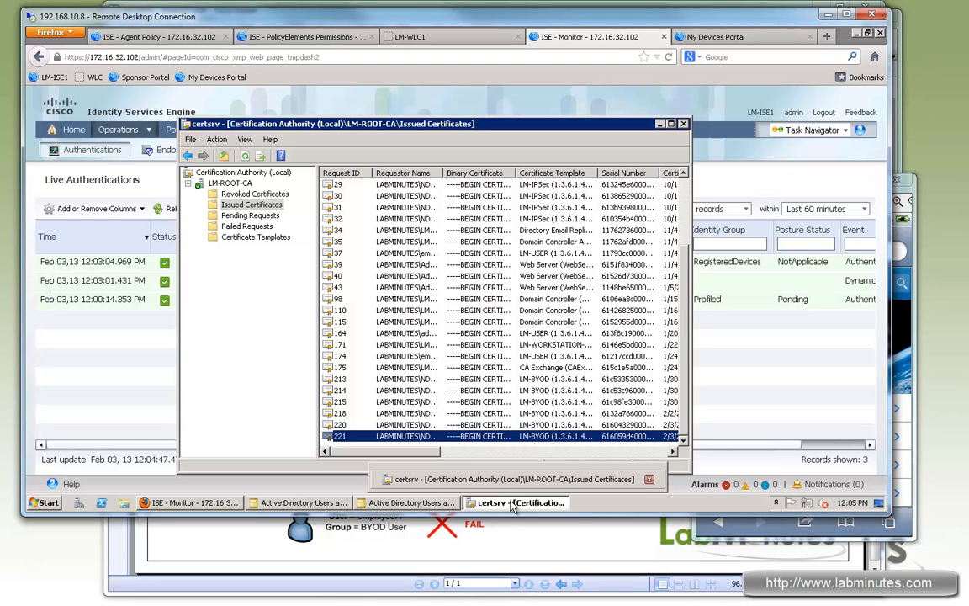
click(513, 502)
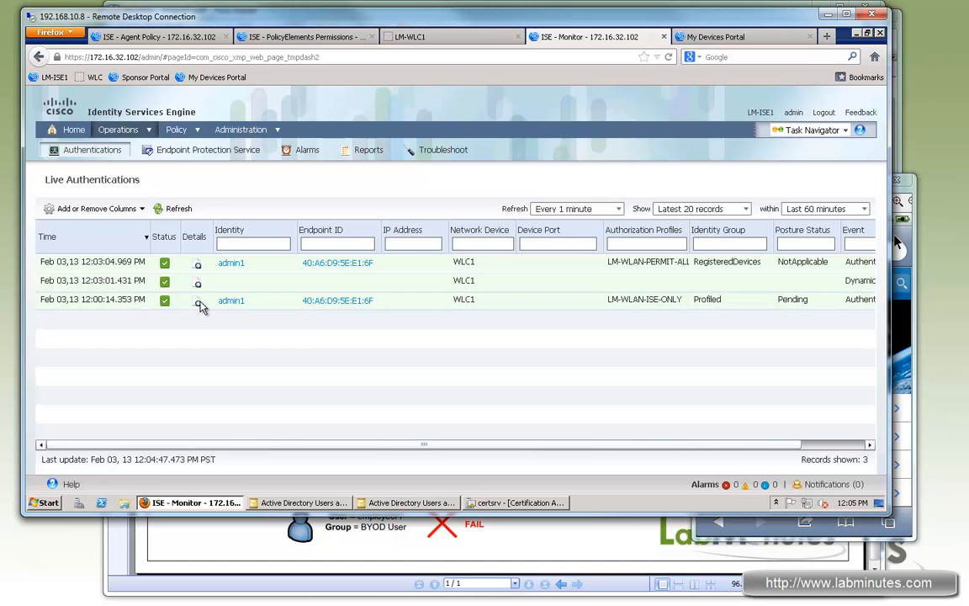
click(199, 305)
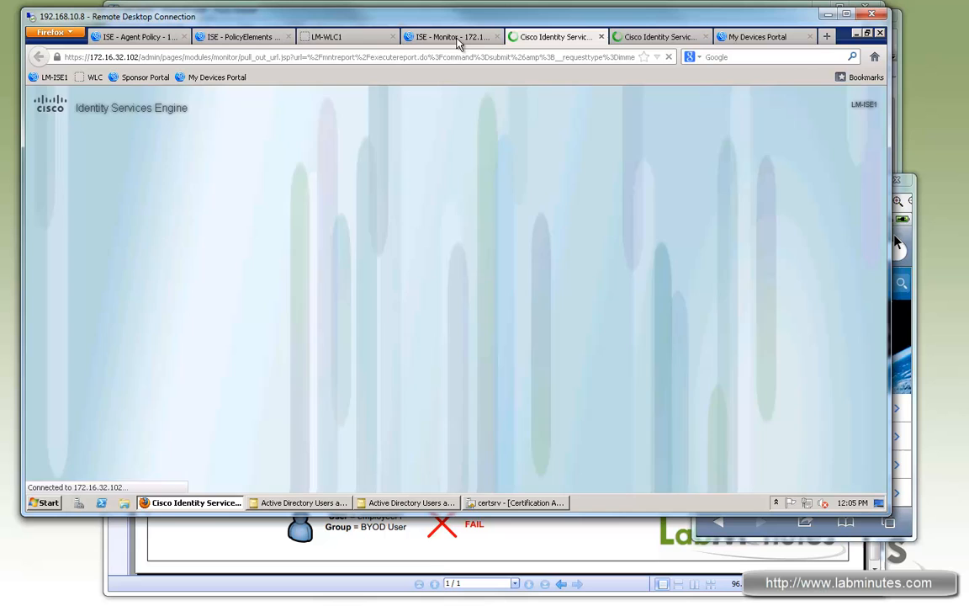
- Refresh the list of registered devices in the My Devices Portal and check the iPhone's entry
click(746, 37)
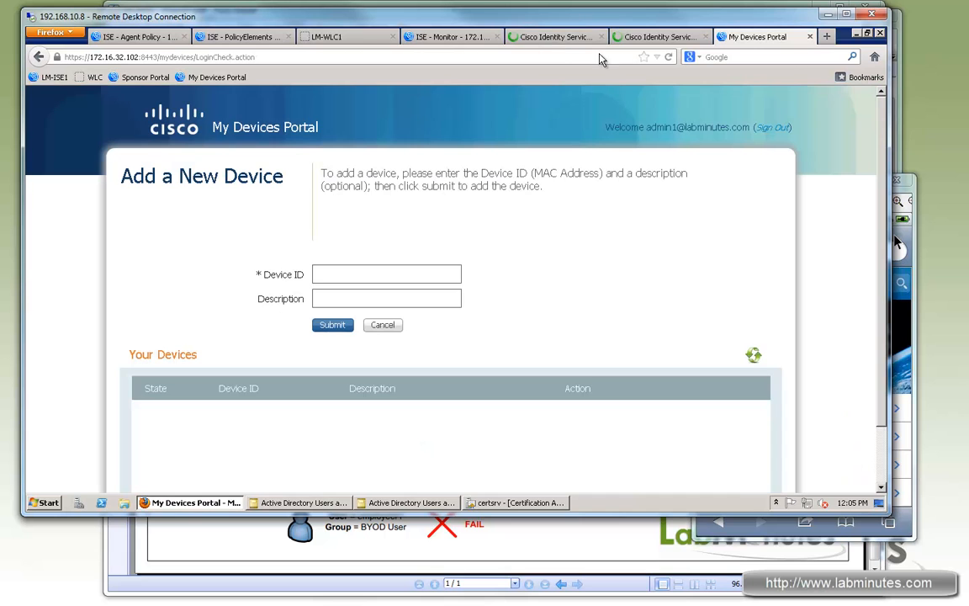
click(754, 354)
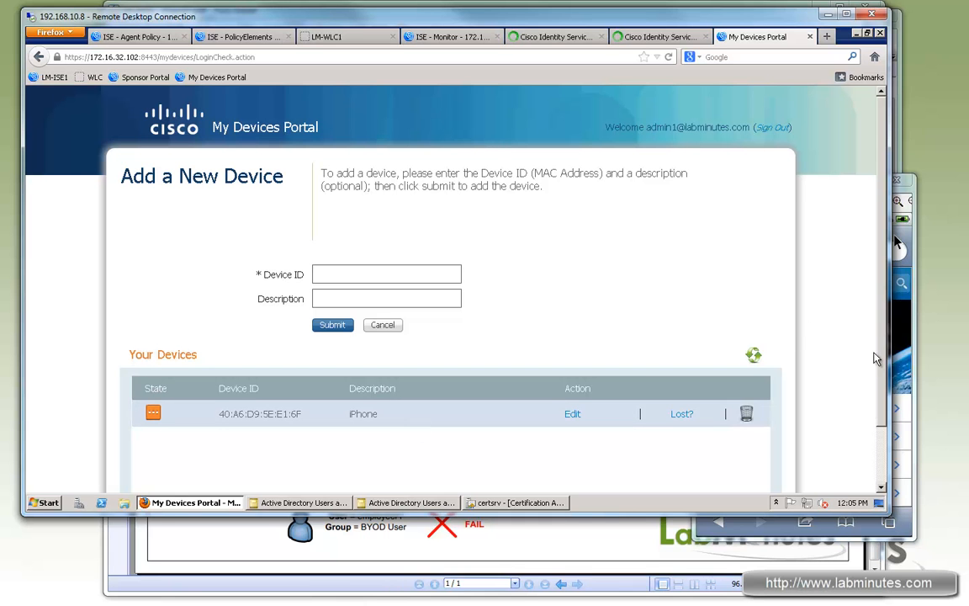
scroll(875, 378, down, 3)
- Examine the 12:00:14 PM RADIUS authentication report for its status, authentication protocol and EAP authentication method
click(555, 36)
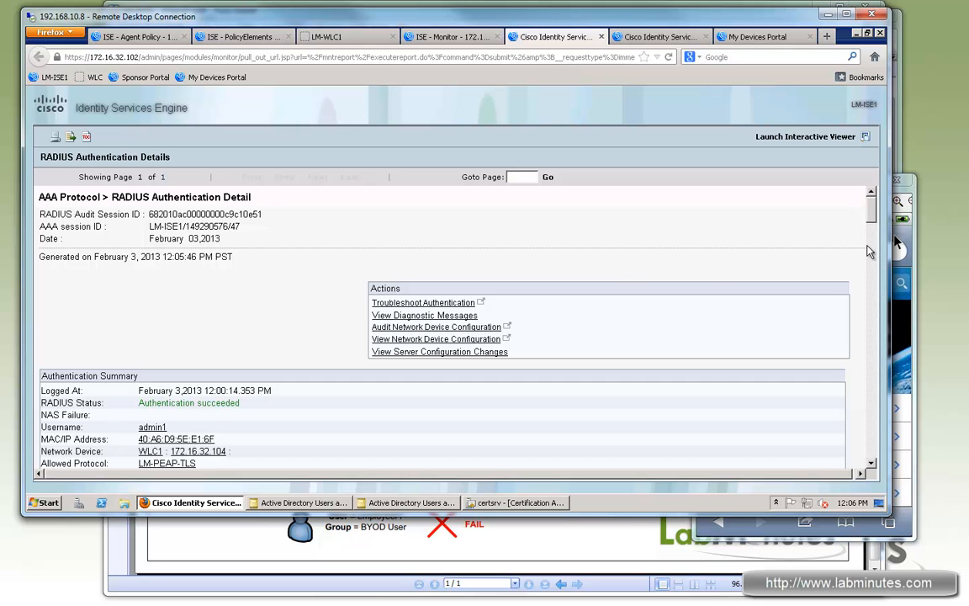
drag(873, 215, 874, 222)
scroll(221, 256, down, 3)
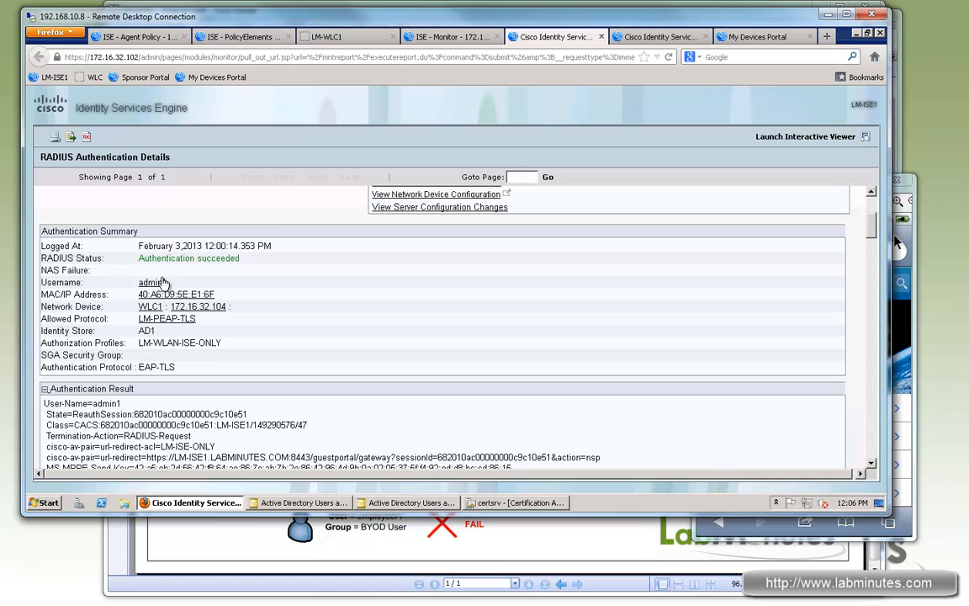
drag(144, 257, 220, 257)
drag(175, 367, 151, 367)
scroll(248, 363, down, 4)
scroll(256, 361, down, 4)
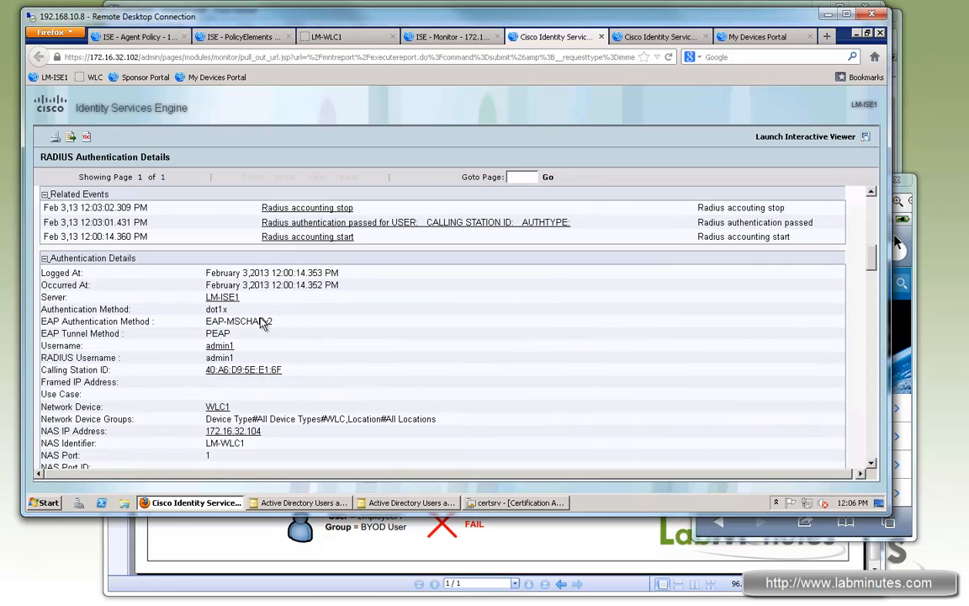
mouse_move(286, 321)
mouse_down()
mouse_move(206, 321)
mouse_move(211, 333)
mouse_move(278, 321)
mouse_up()
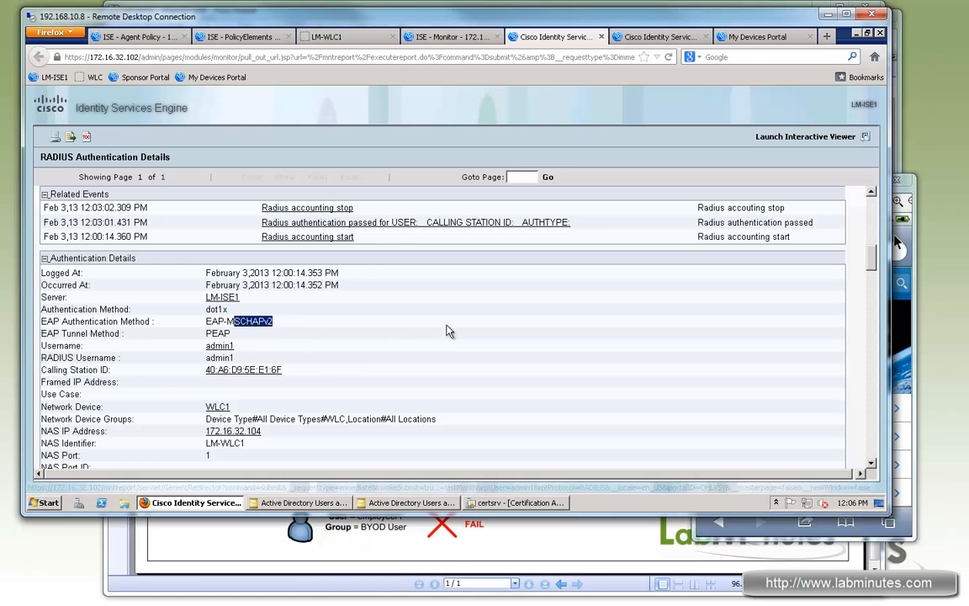
- Inspect the 12:00:14 PM report's matched authorization rule and the user's external groups, and close the report
scroll(449, 331, down, 2)
scroll(448, 331, down, 1)
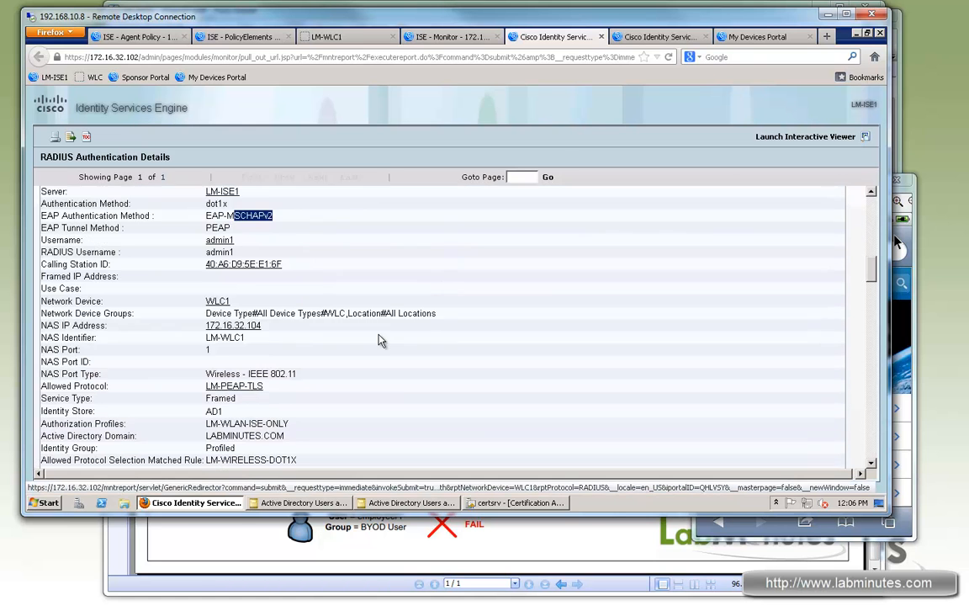
scroll(312, 331, down, 1)
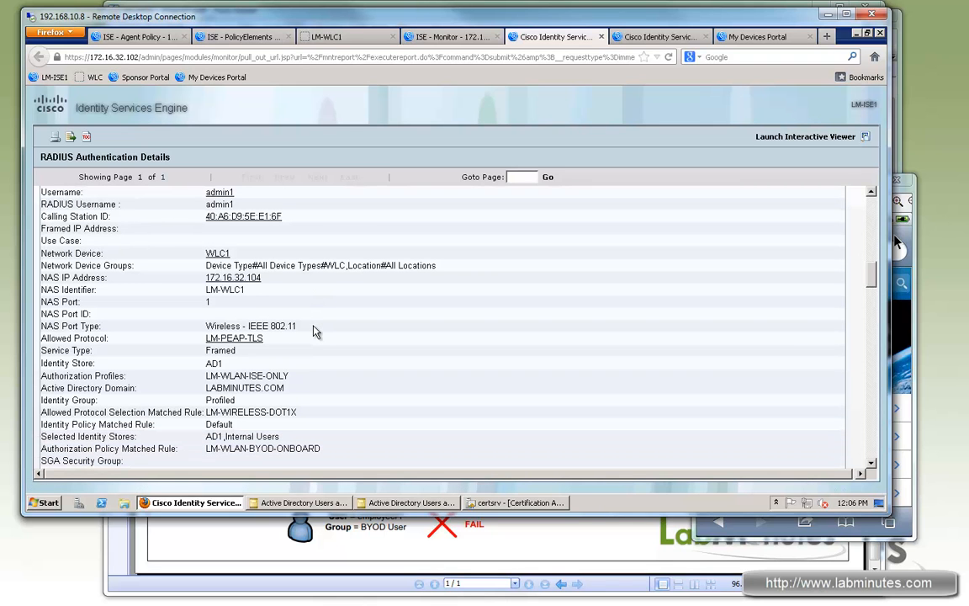
scroll(313, 331, down, 3)
scroll(293, 327, down, 1)
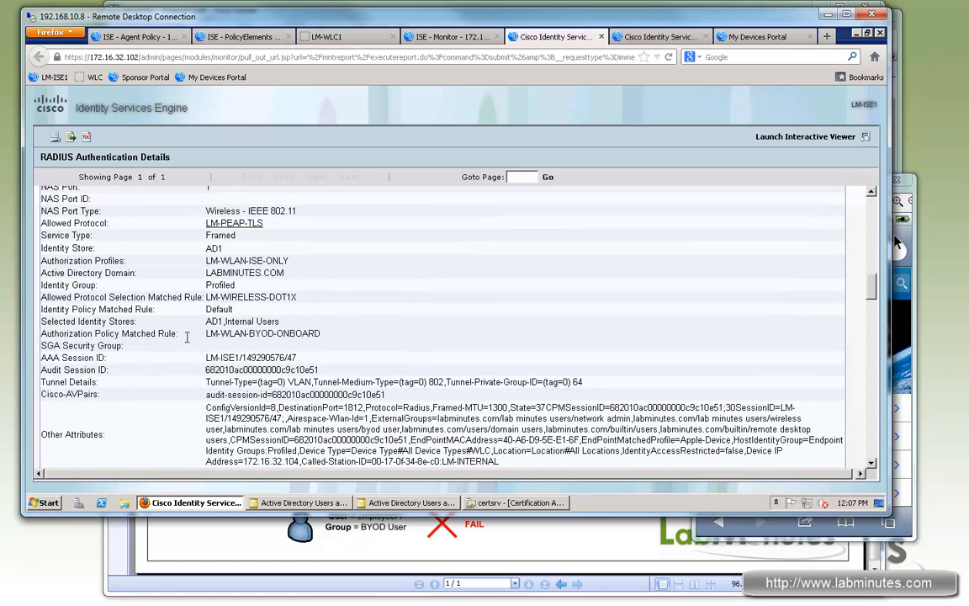
mouse_move(229, 334)
mouse_down()
mouse_move(321, 332)
mouse_move(247, 334)
mouse_up()
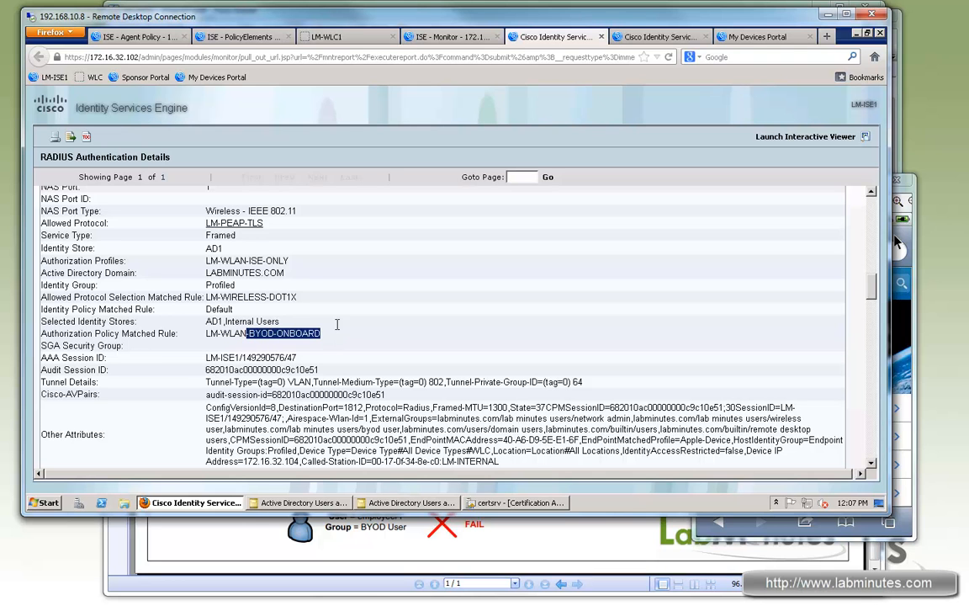
scroll(340, 330, down, 3)
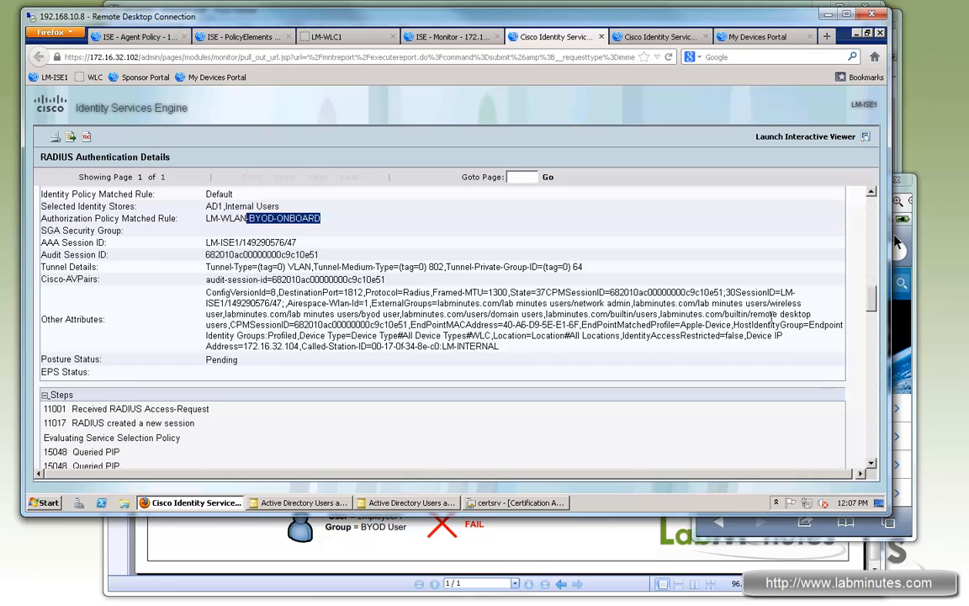
drag(770, 302, 227, 315)
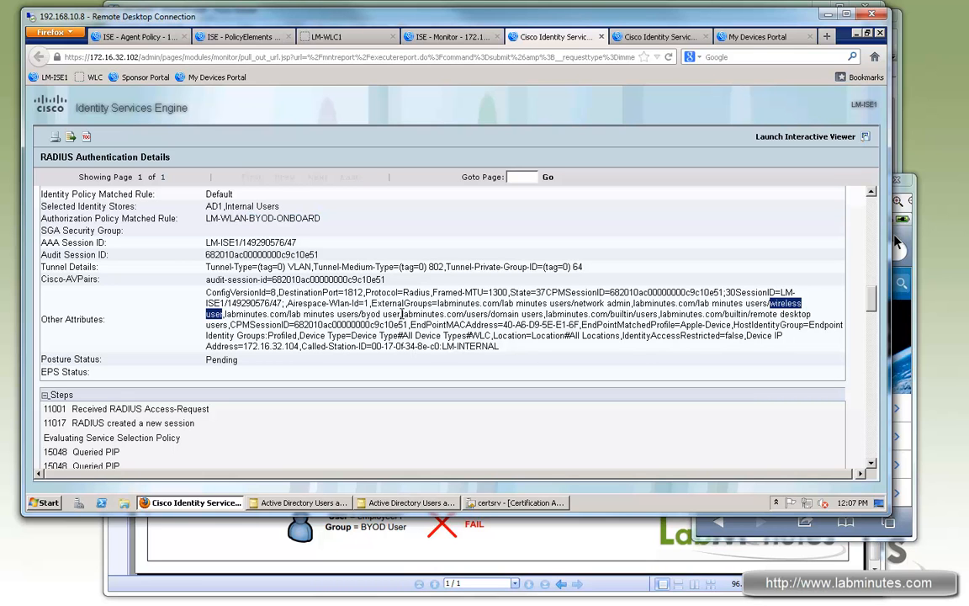
drag(401, 313, 360, 314)
drag(875, 339, 870, 455)
click(601, 37)
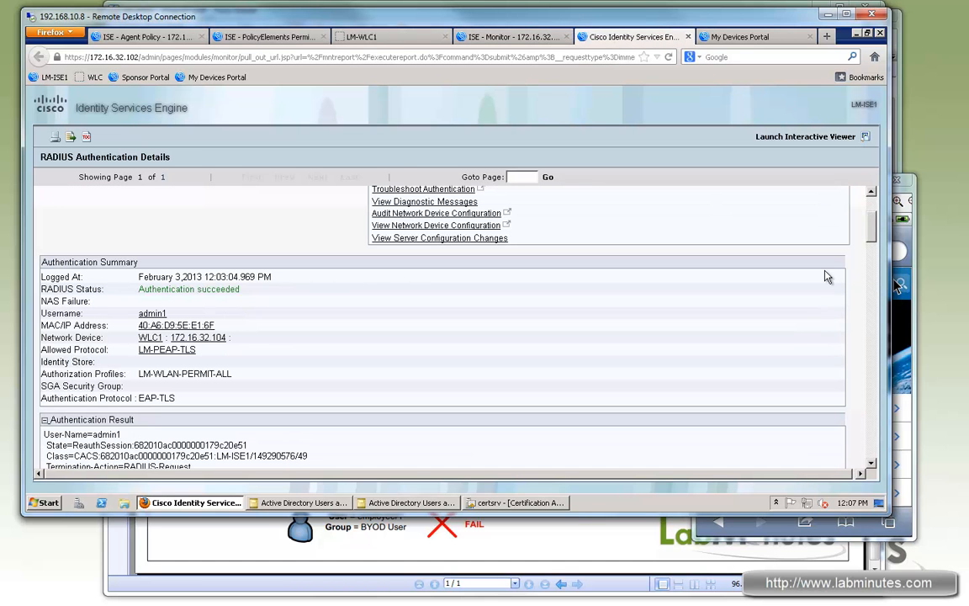
- Examine the 12:03:04 PM RADIUS authentication report for its authentication protocol and EAP authentication method
drag(870, 234, 872, 254)
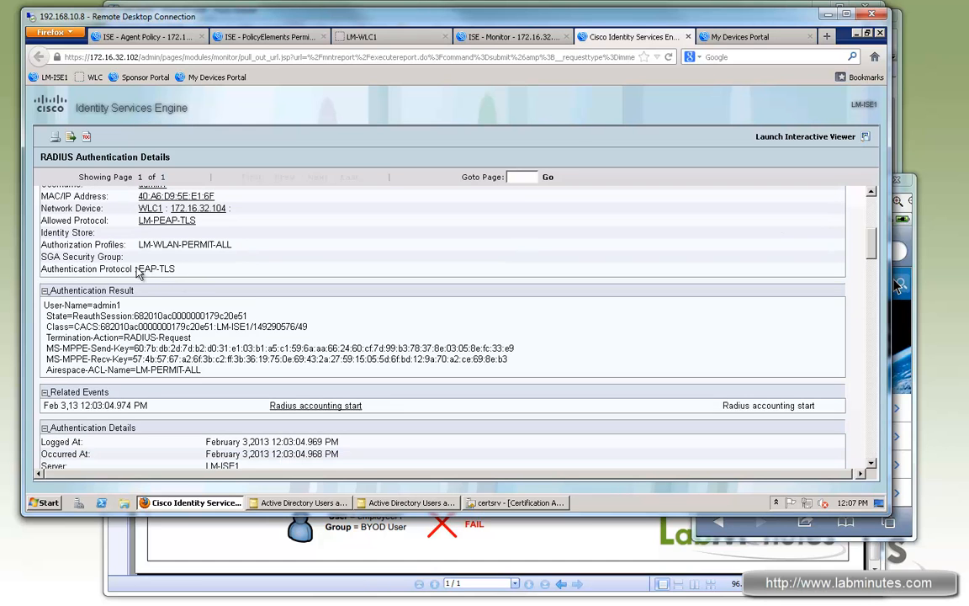
drag(138, 269, 176, 269)
scroll(296, 397, down, 3)
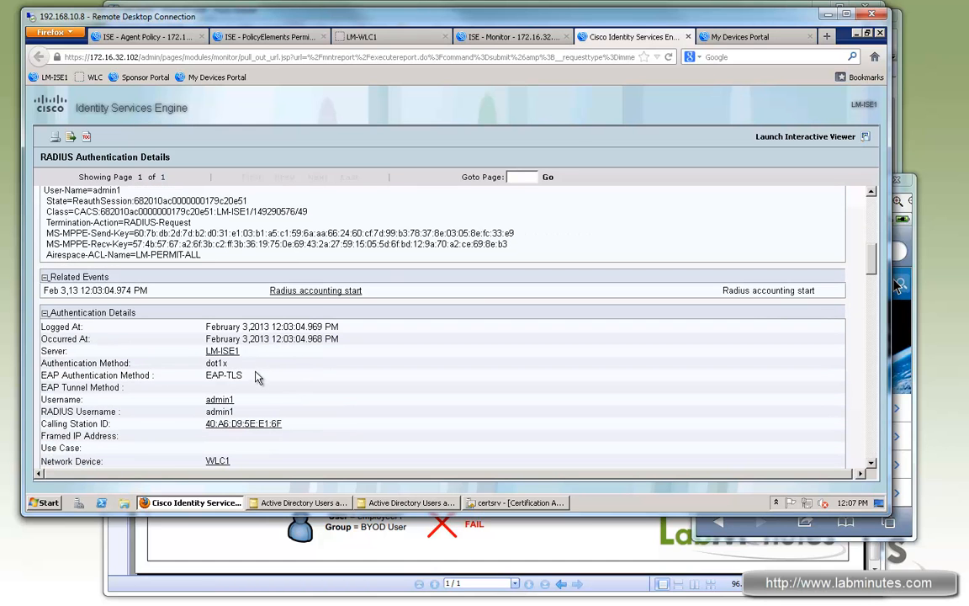
drag(205, 375, 291, 384)
scroll(289, 383, down, 9)
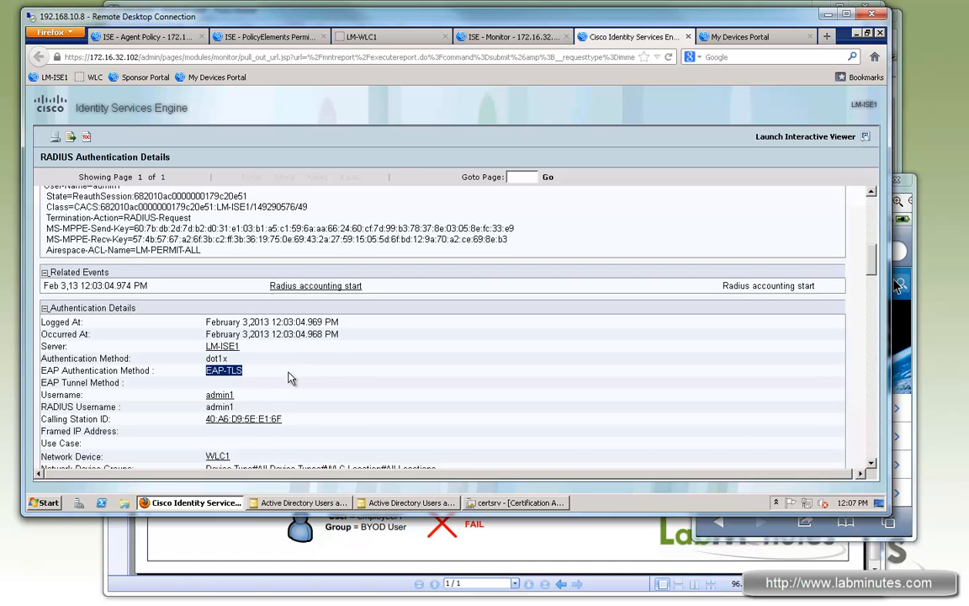
- Inspect the 12:03:04 PM report's identity group, matched authorization rule and authorization profile, and close the report
drag(261, 263, 217, 265)
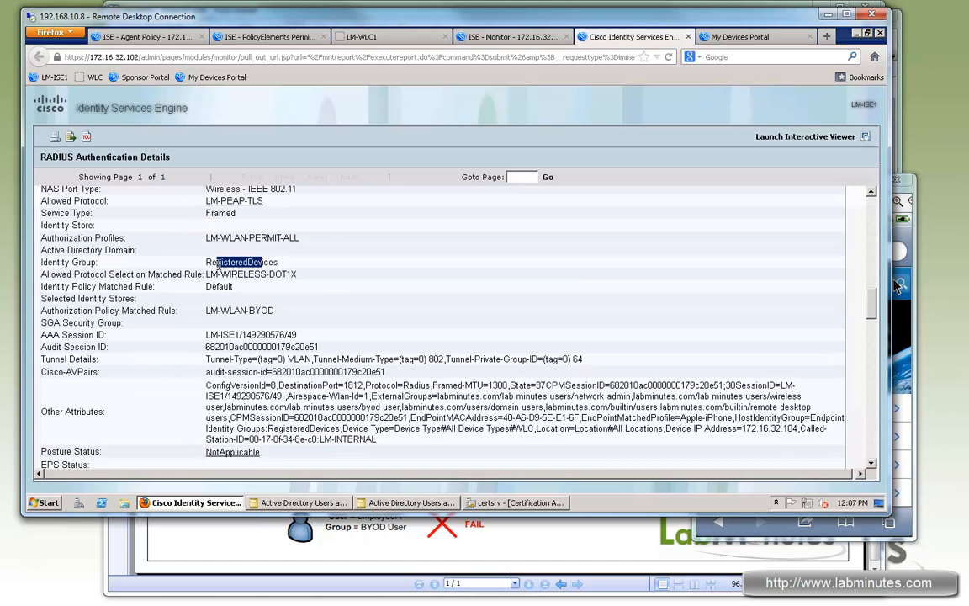
click(209, 309)
mouse_move(210, 310)
mouse_down()
mouse_move(273, 312)
mouse_move(221, 310)
mouse_up()
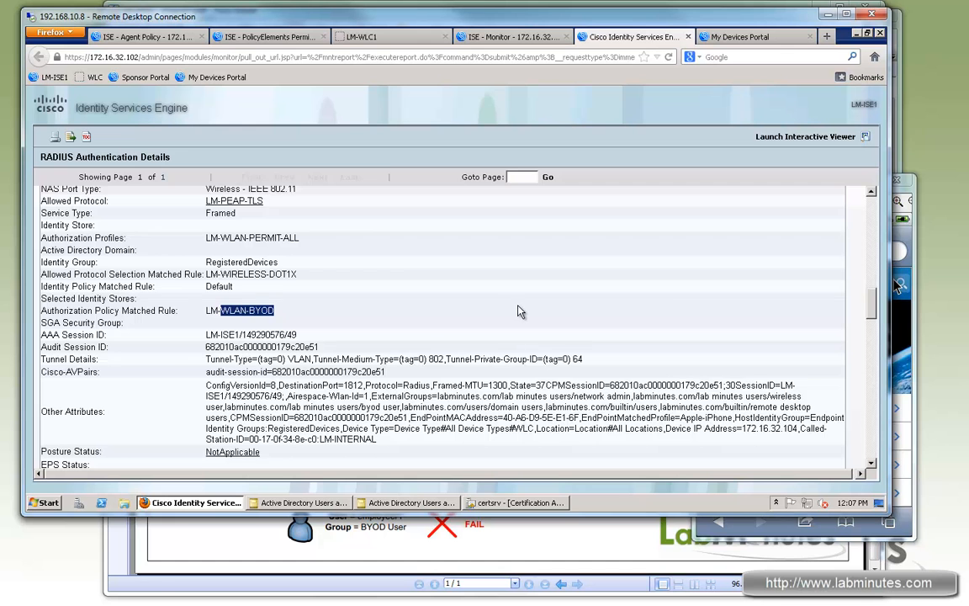
scroll(512, 312, down, 2)
scroll(491, 311, up, 2)
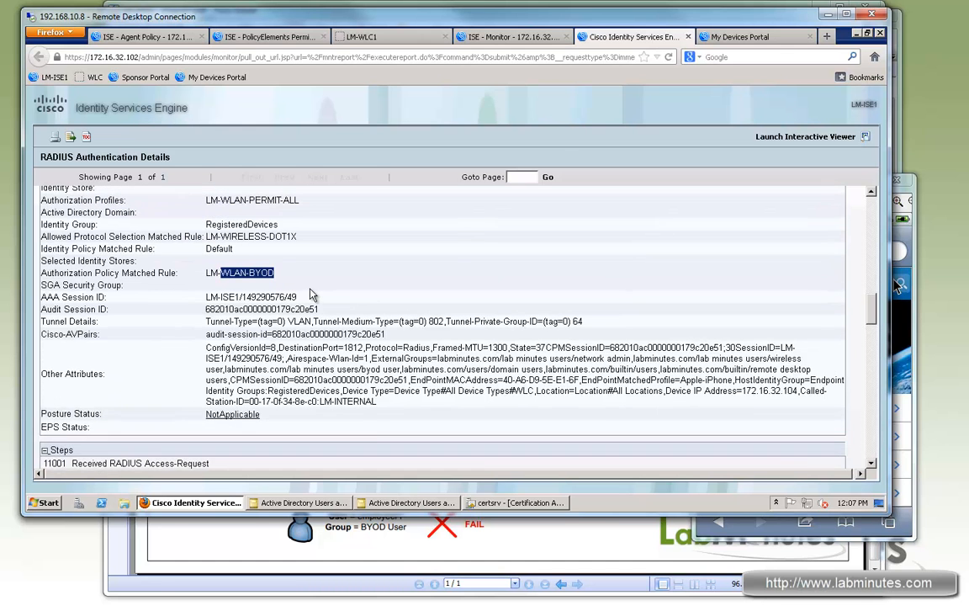
drag(248, 238, 299, 238)
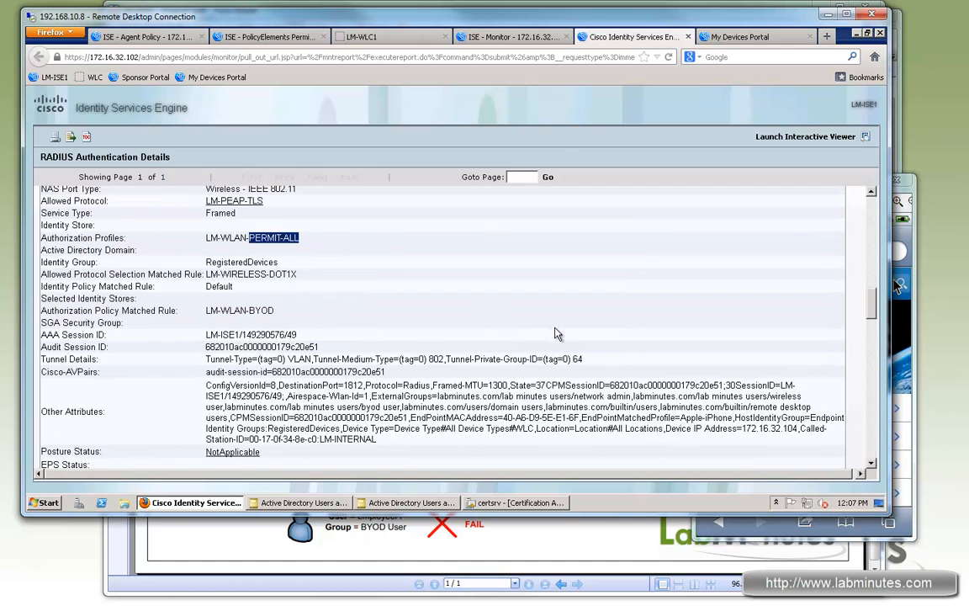
drag(863, 305, 870, 369)
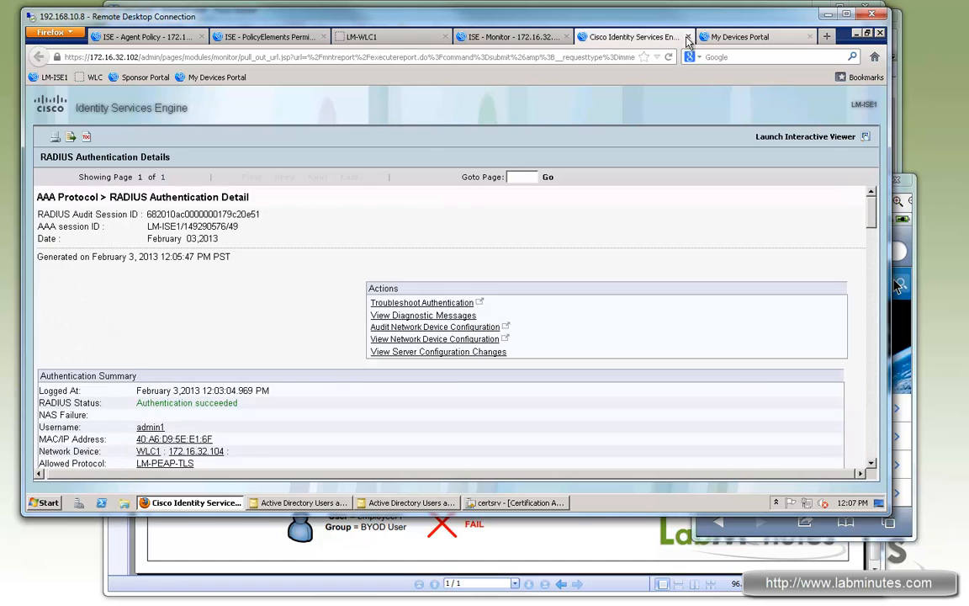
click(687, 36)
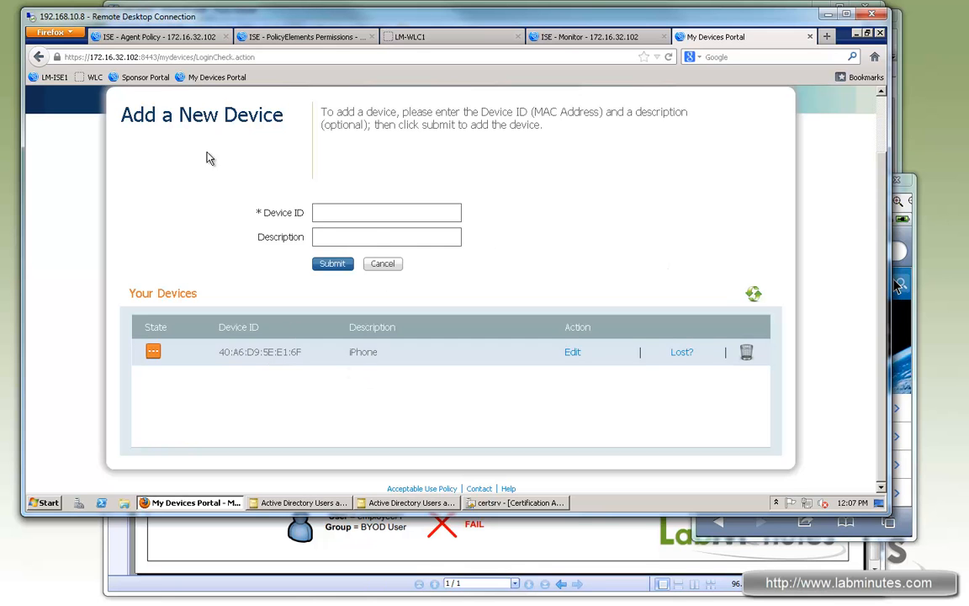
- Refresh the registered devices and mark the iPhone as lost in the My Devices Portal
click(754, 296)
click(686, 354)
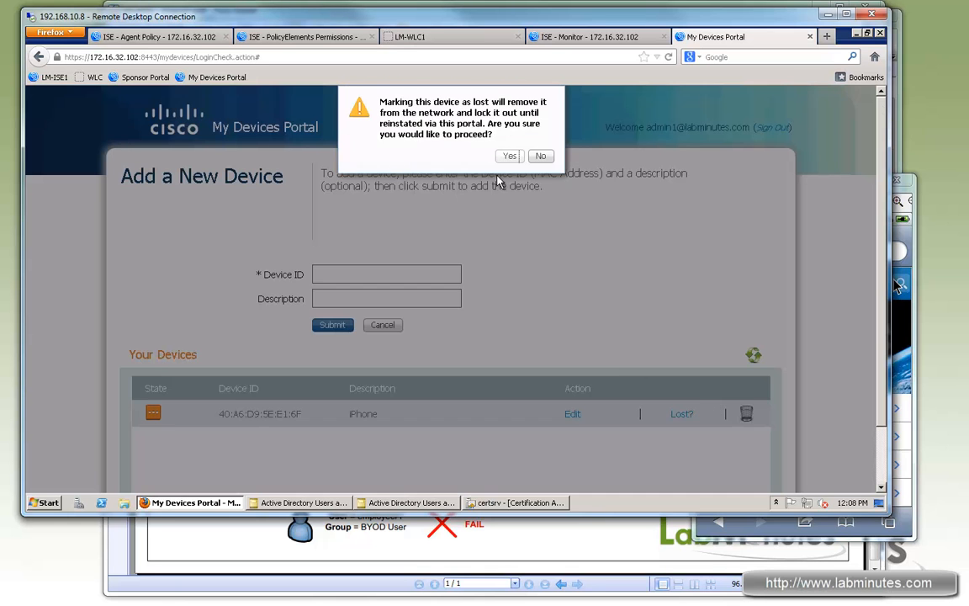
click(459, 152)
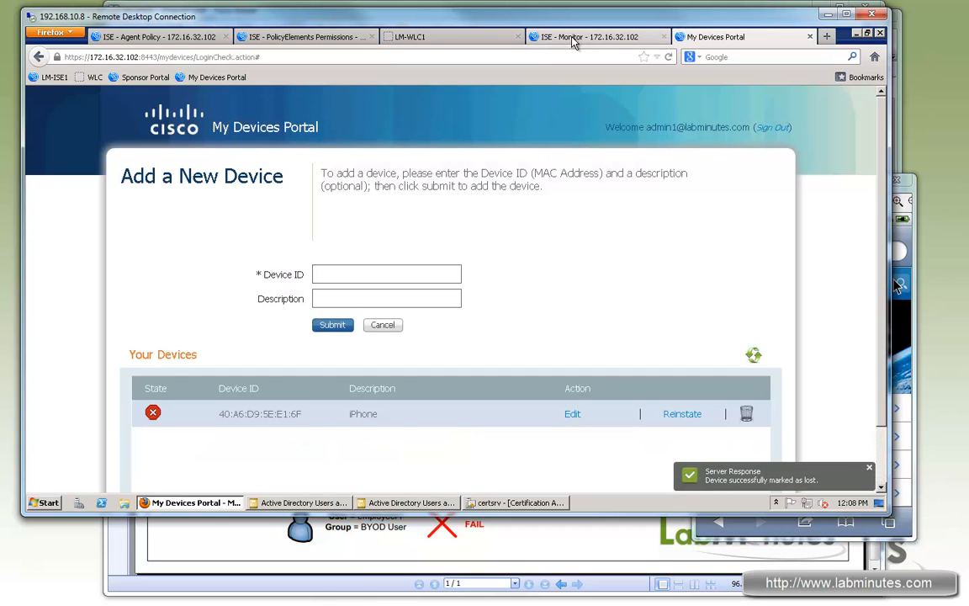
- Switch to ISE Live Authentications and refresh the records to check the effect of marking the iPhone as lost
click(543, 37)
click(177, 210)
click(178, 210)
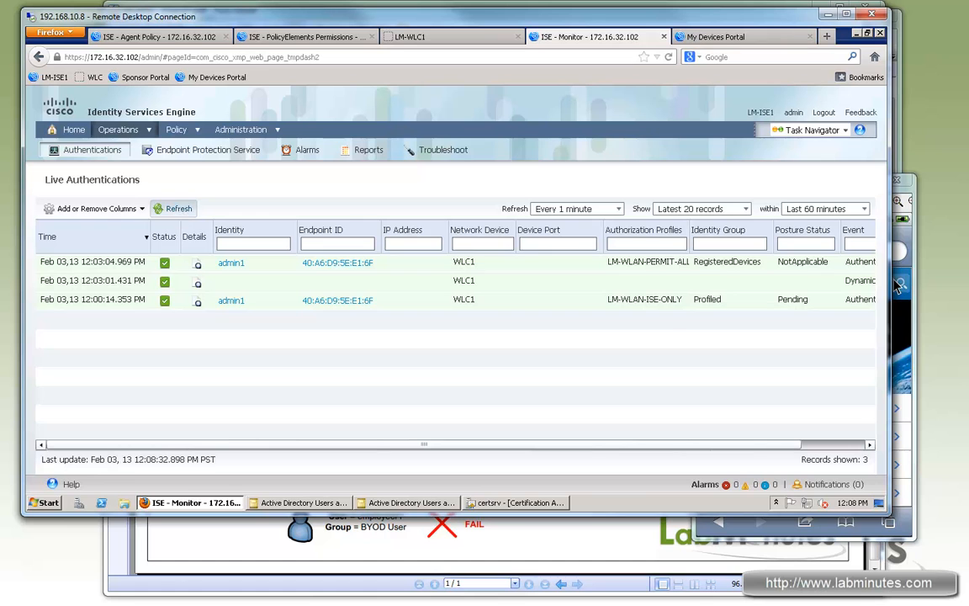
click(178, 210)
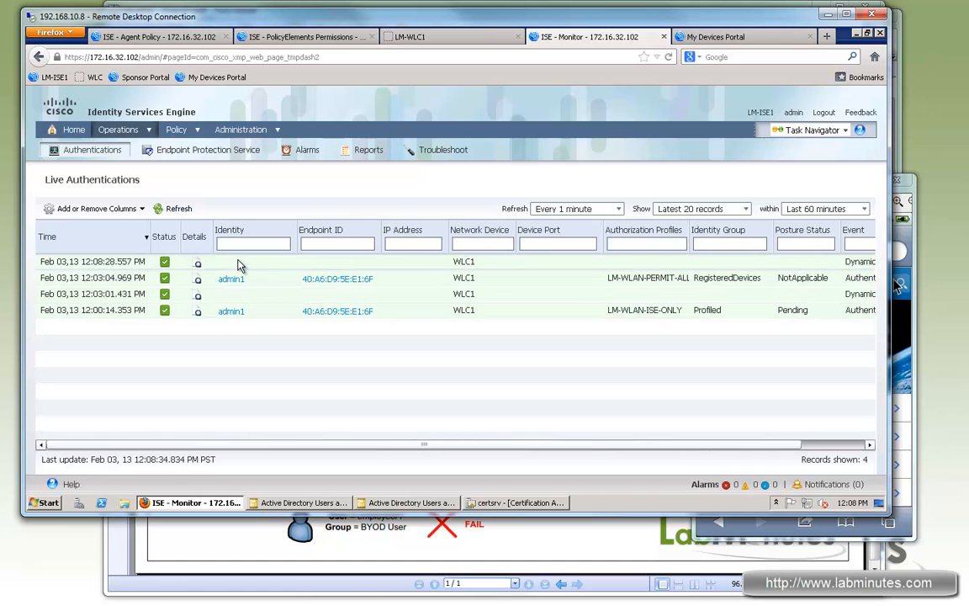
- Reload the Cisco mobile page on the iPhone to test its network access, and refresh ISE Live Authentications
click(908, 251)
click(796, 254)
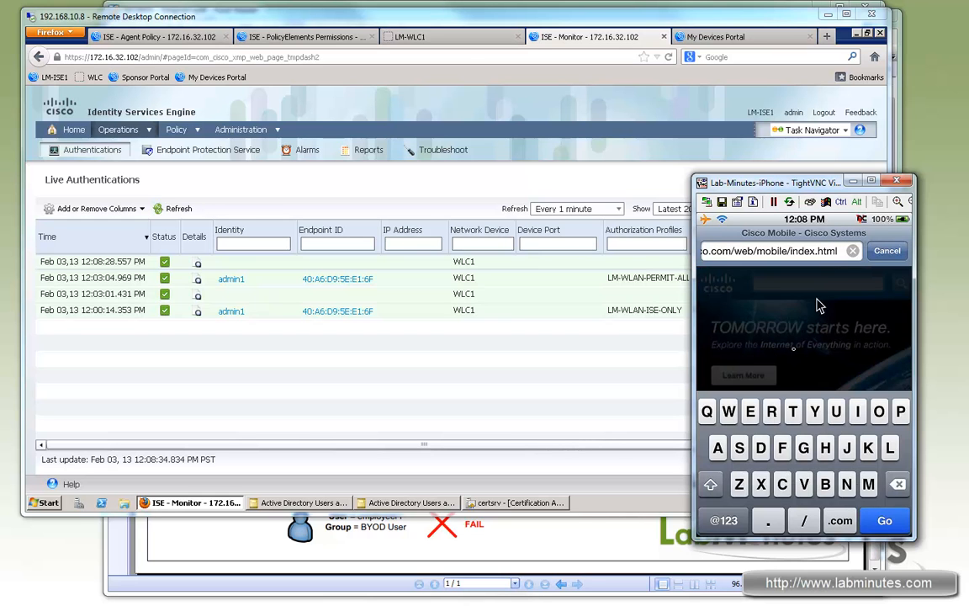
key(Return)
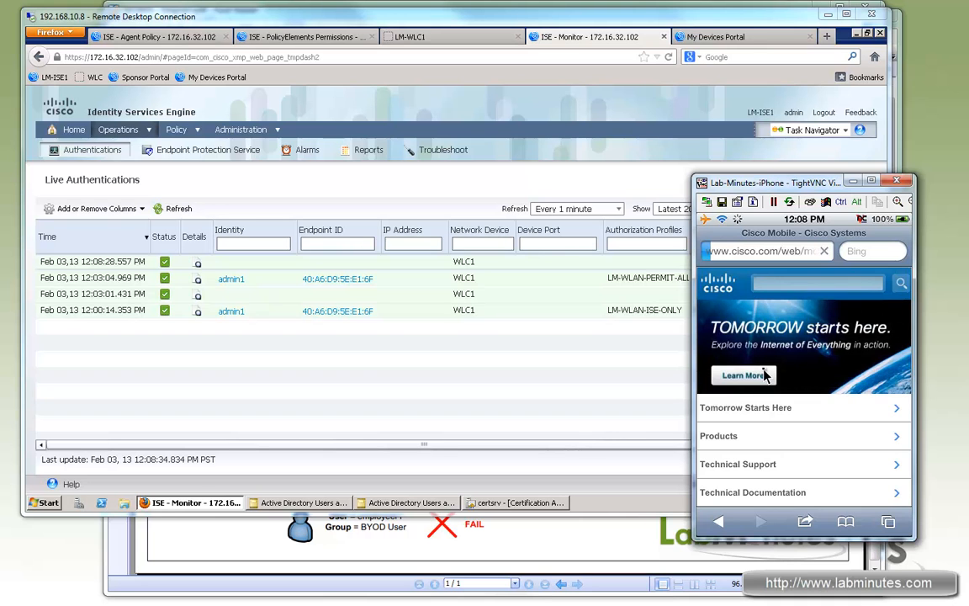
click(764, 375)
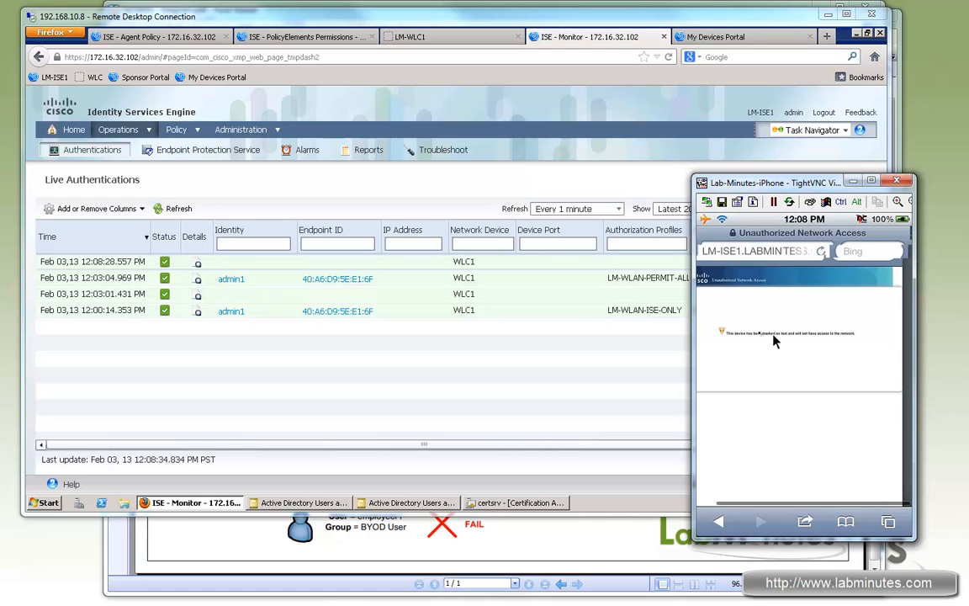
click(557, 345)
click(175, 208)
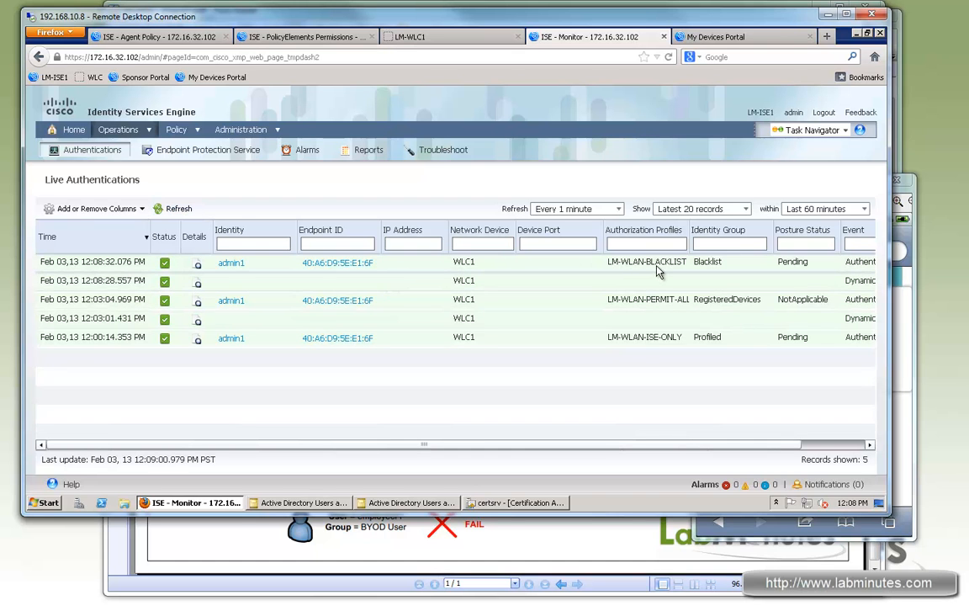
- Reinstate the lost iPhone in the My Devices Portal, and refresh the records in ISE Live Authentications
click(711, 37)
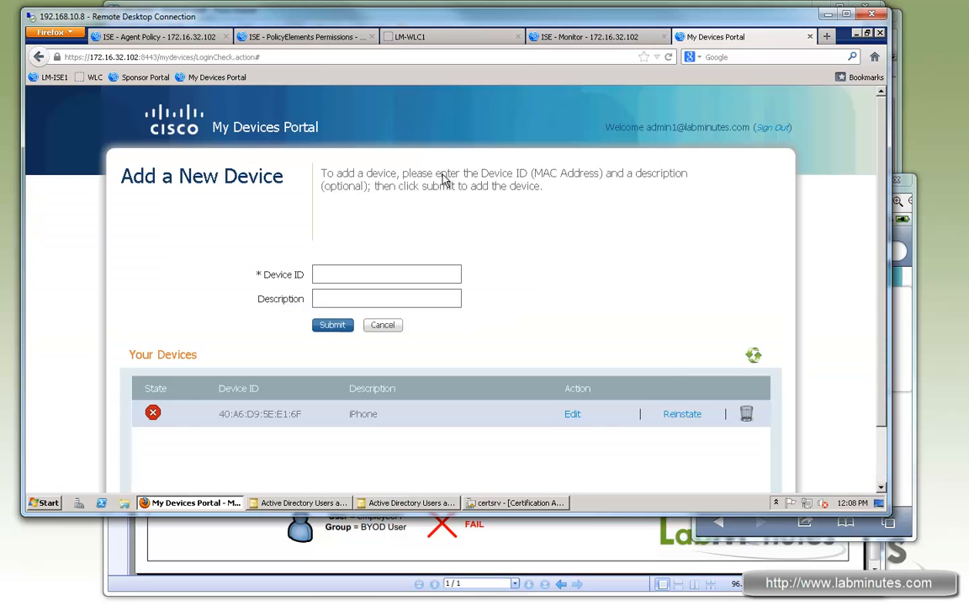
click(688, 416)
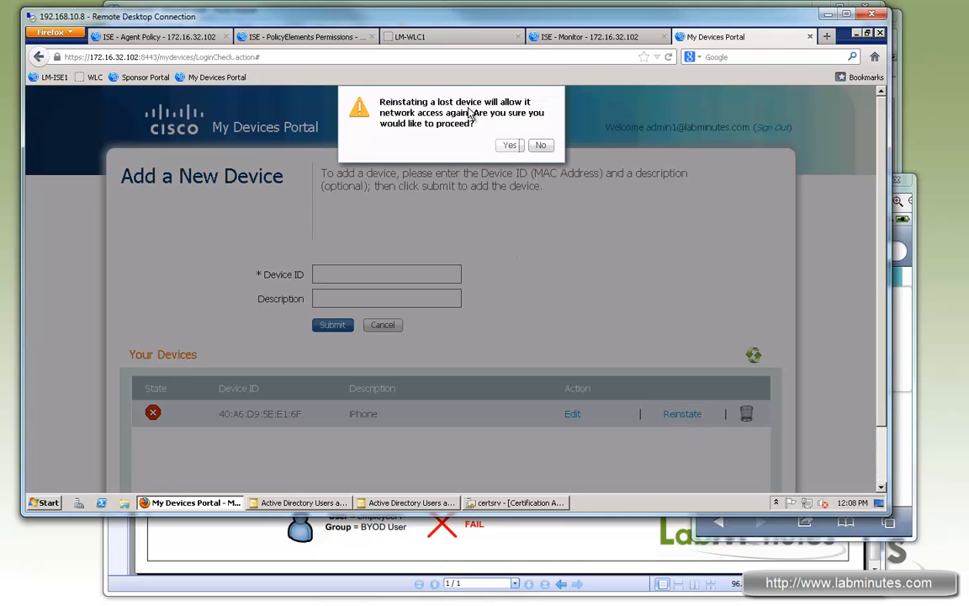
click(509, 145)
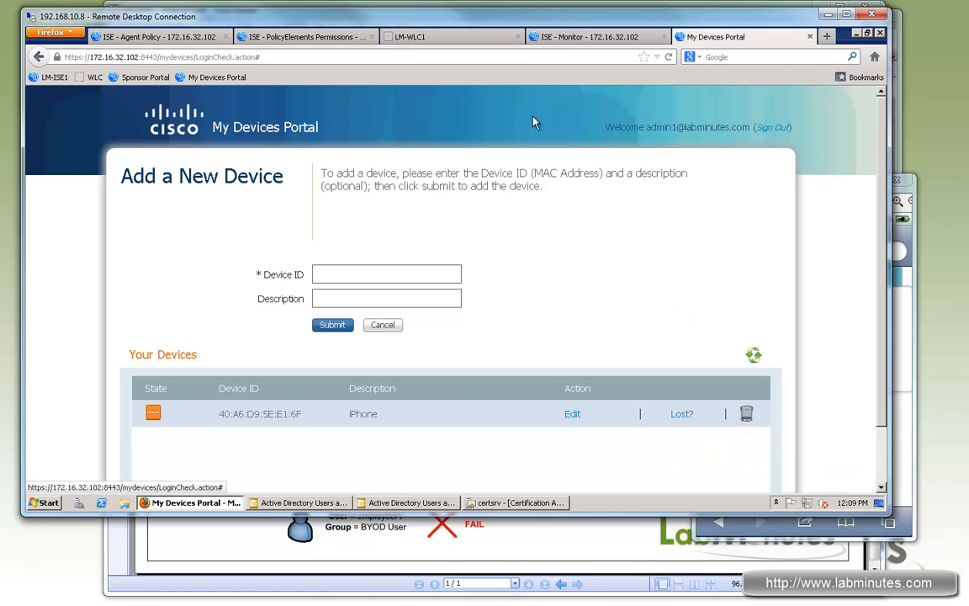
click(620, 37)
click(187, 210)
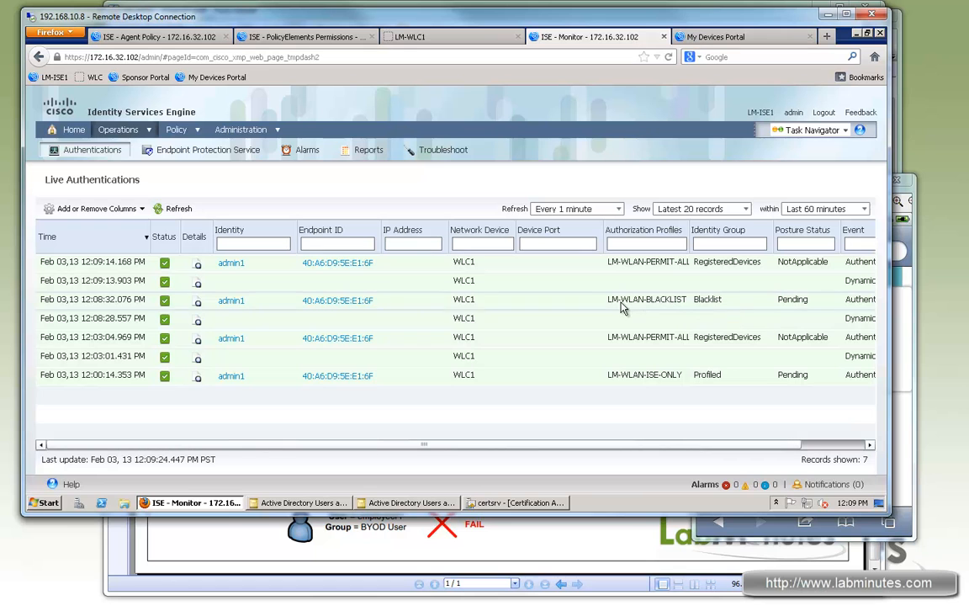
- Load cisco.com in the iPhone's browser to test its network access, and minimize the iPhone viewer
click(901, 237)
click(806, 245)
text(c)
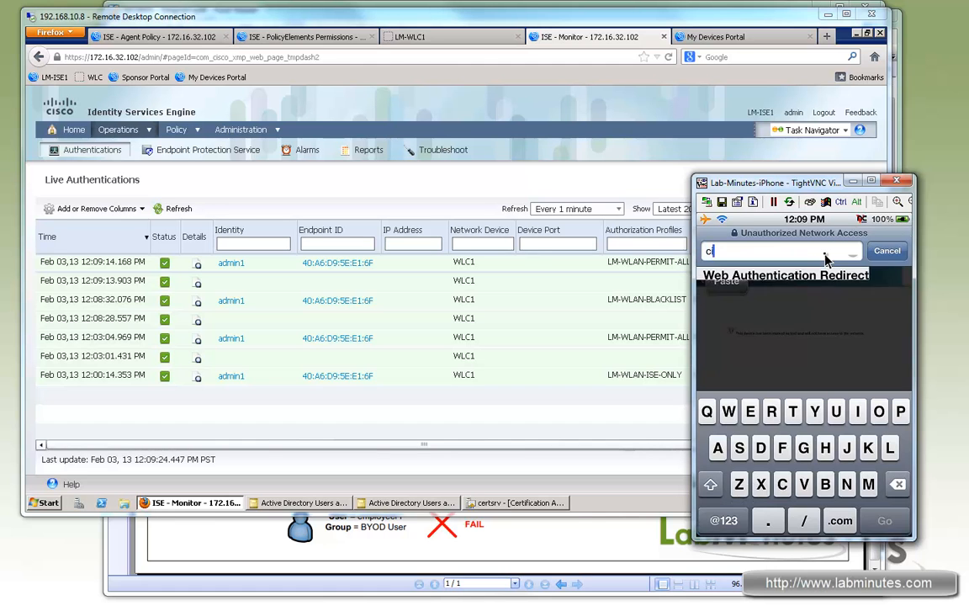
text(isco.com)
key(Return)
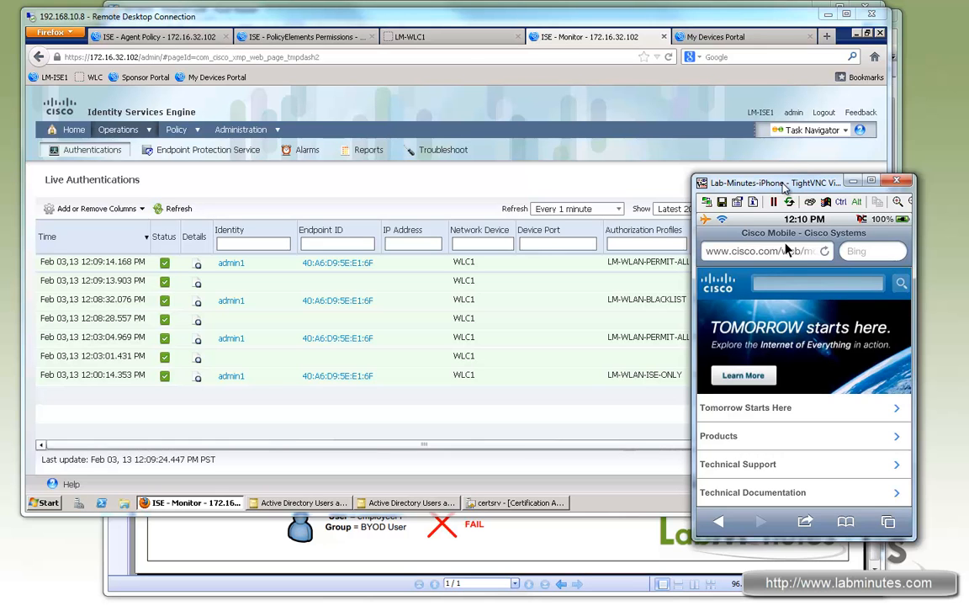
click(852, 180)
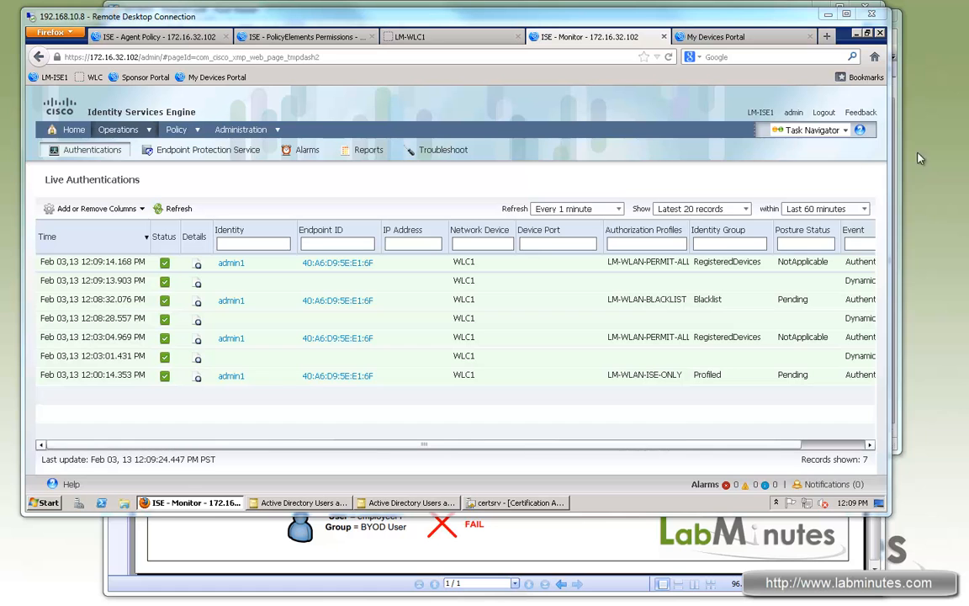
- Switch to the Android phone's TightVNC viewer and turn on Wi-Fi in the phone's Wi-Fi settings
drag(918, 152, 815, 157)
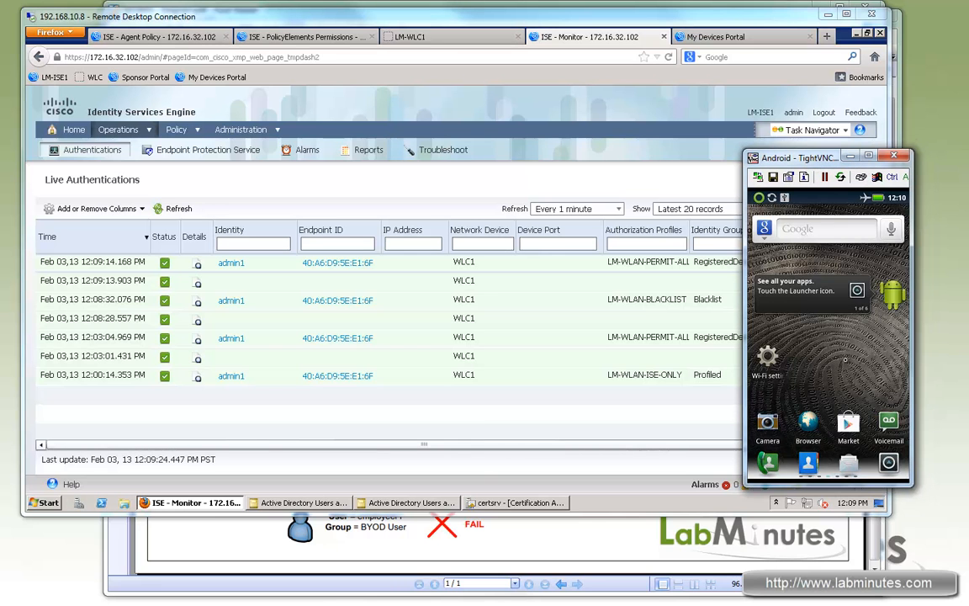
drag(816, 163, 816, 194)
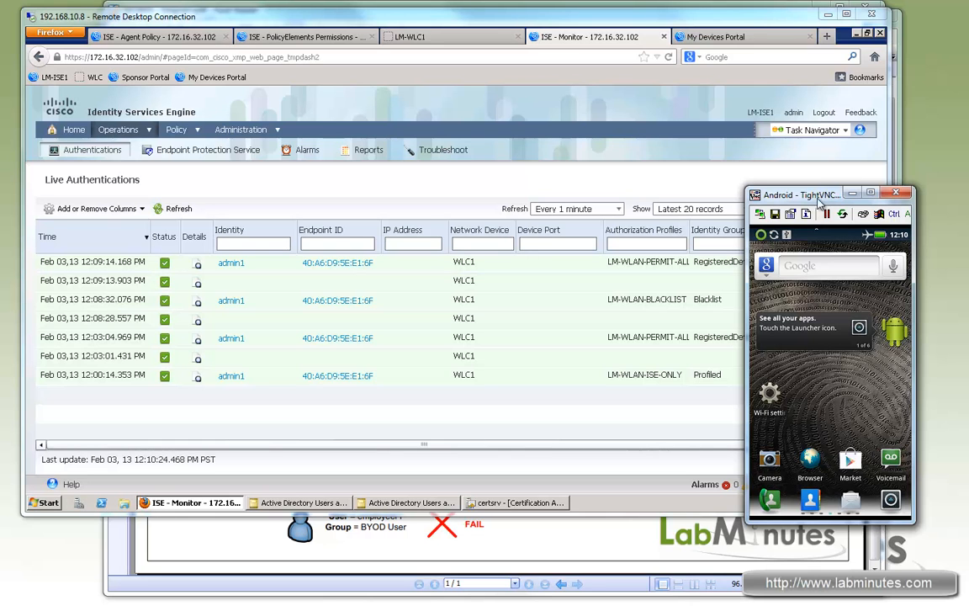
drag(814, 197, 818, 204)
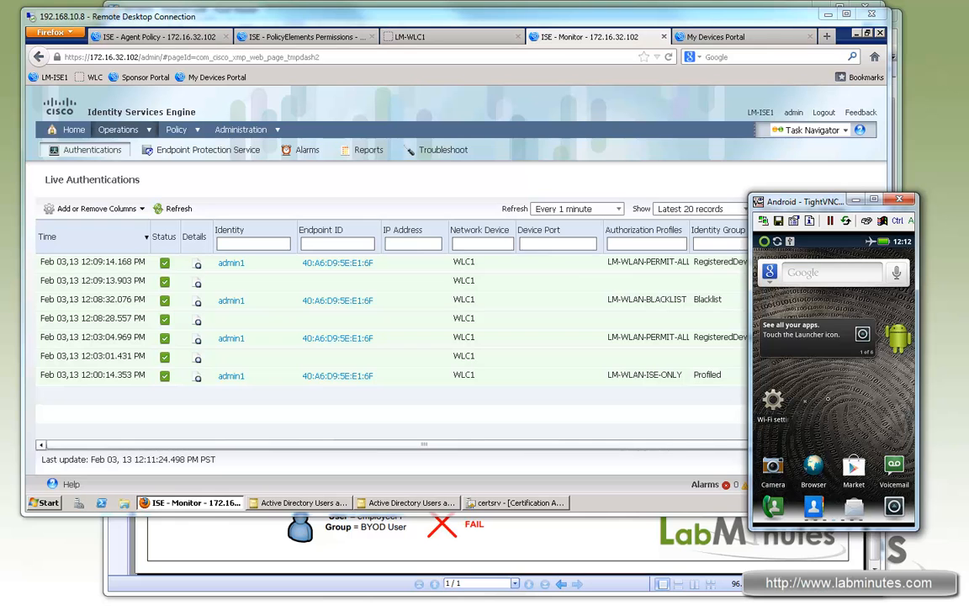
click(781, 406)
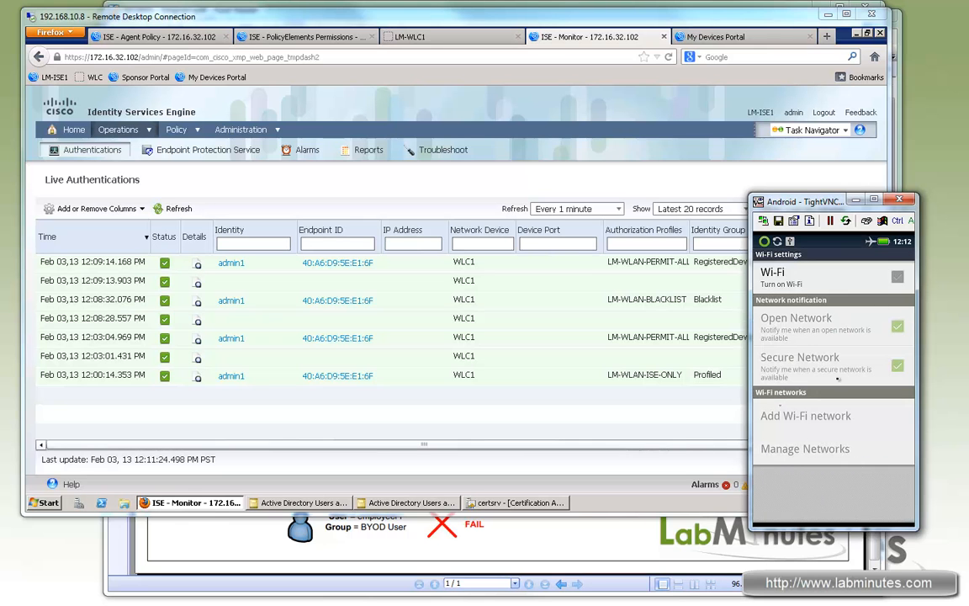
click(897, 278)
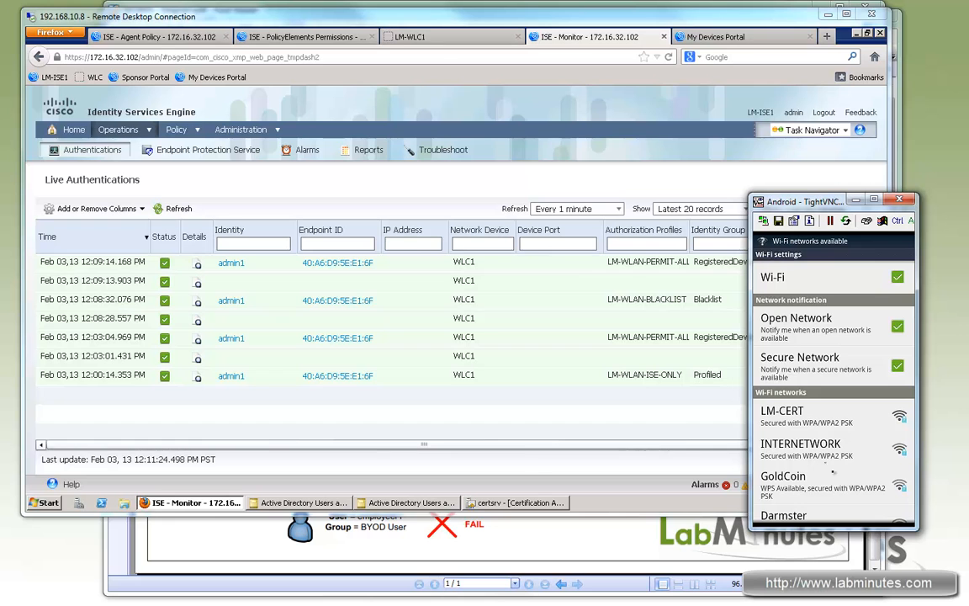
- Open the LM-INTERNAL Wi-Fi network on the Android phone and set its phase 2 authentication to MSCHAPV2
drag(833, 406, 846, 305)
drag(837, 497, 852, 289)
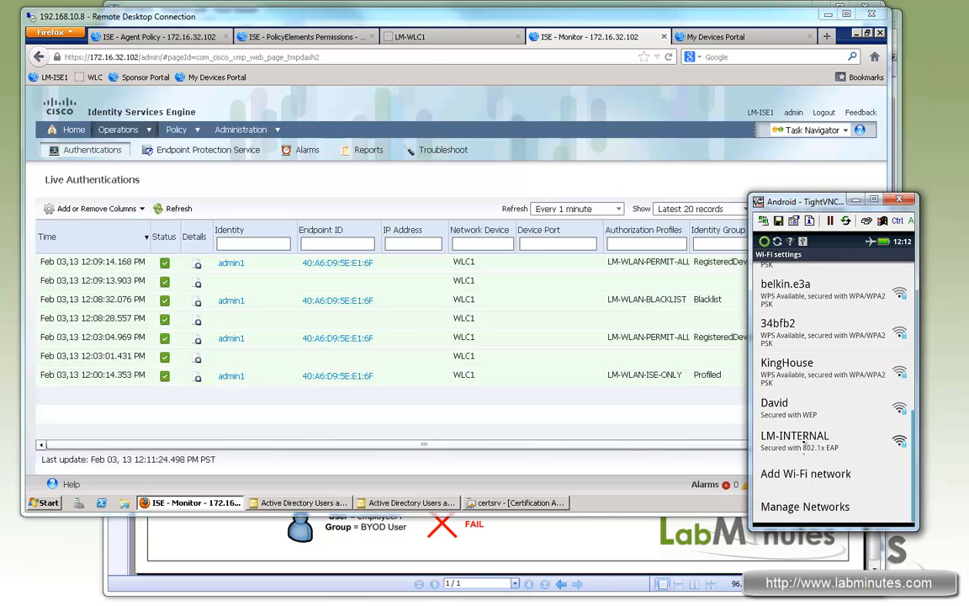
click(809, 441)
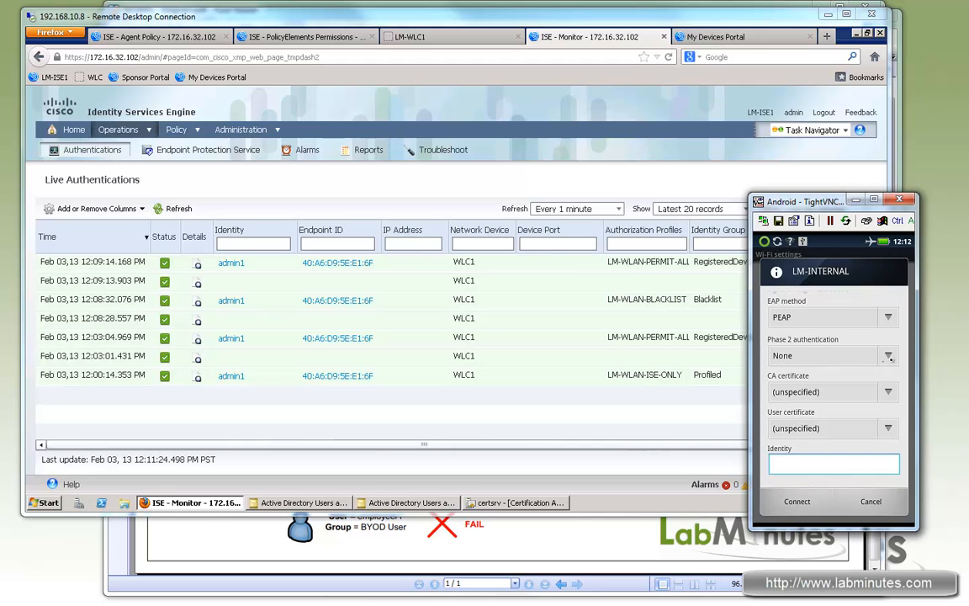
click(892, 357)
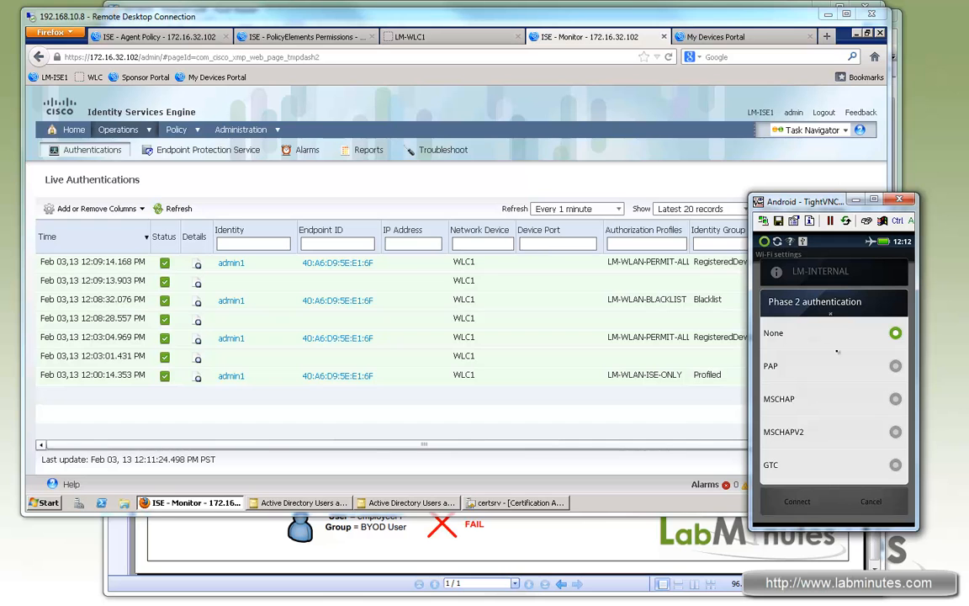
click(828, 436)
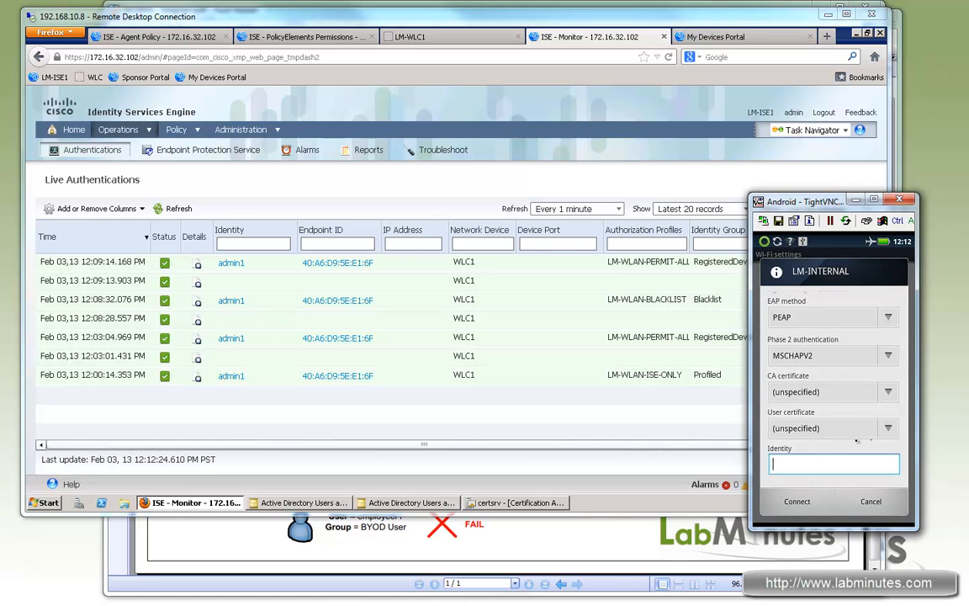
- Enter the identity admin1 and the account password for LM-INTERNAL, and connect the Android phone to it
click(796, 464)
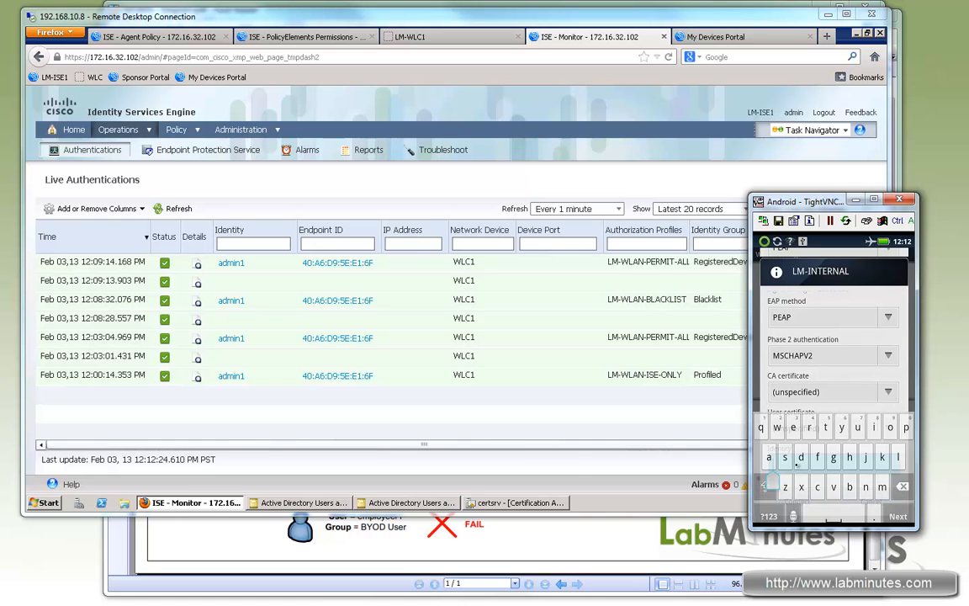
text(admin1)
drag(881, 384, 875, 273)
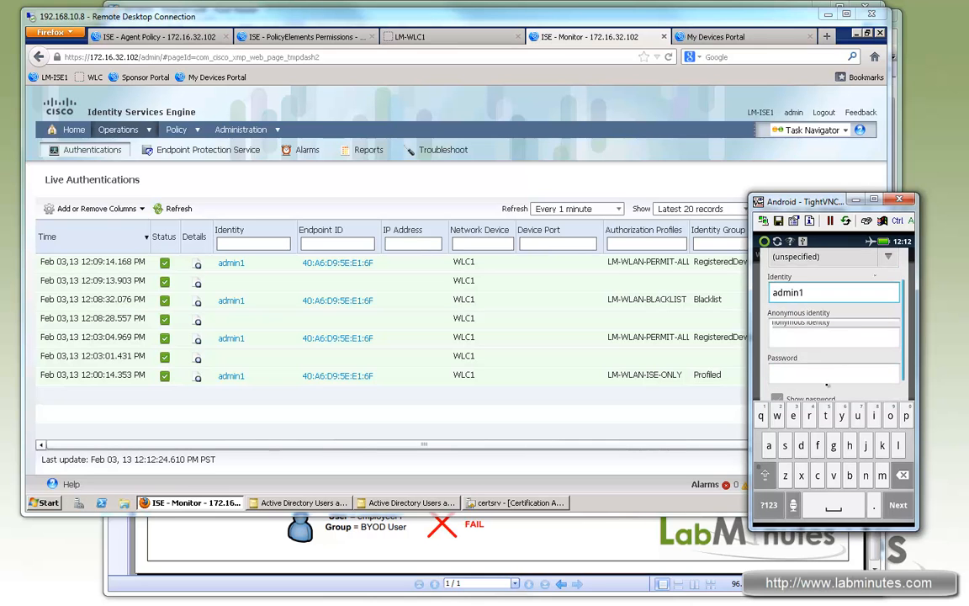
click(811, 364)
text(cisco)
key(Return)
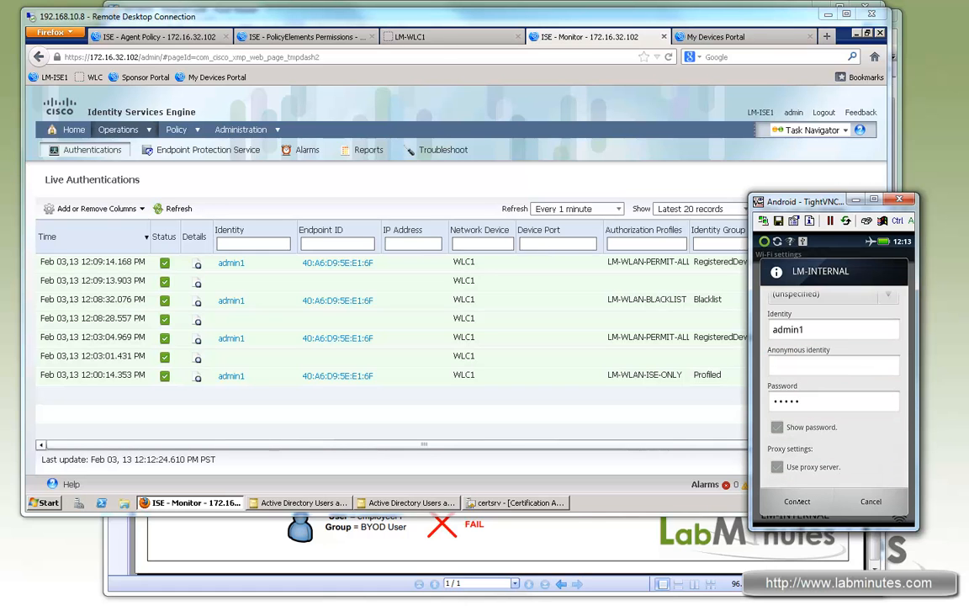
click(805, 498)
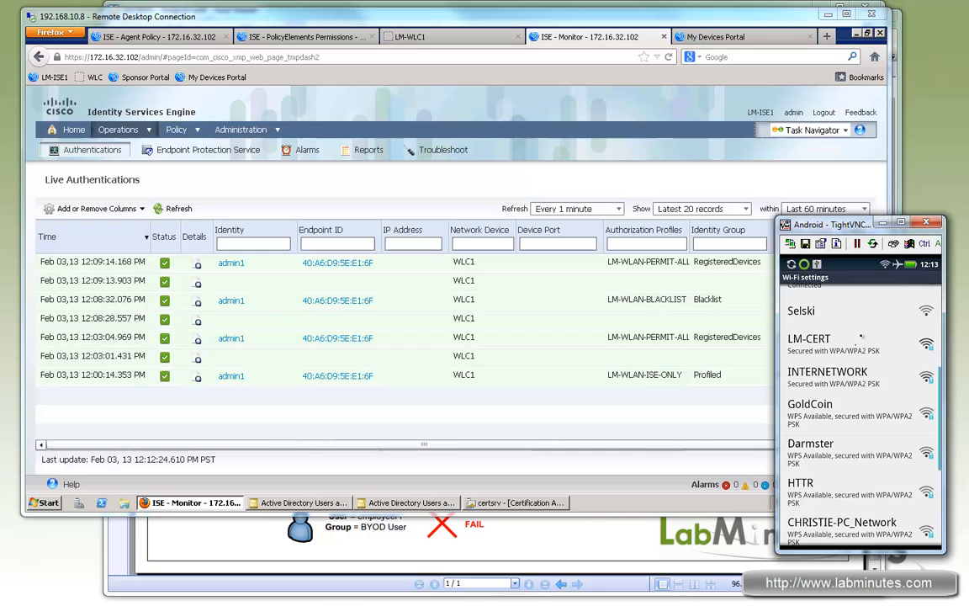
- Check the Android phone's Wi-Fi connection, dismiss the viewer error, and refresh the records in ISE Live Authentications
drag(860, 336, 860, 434)
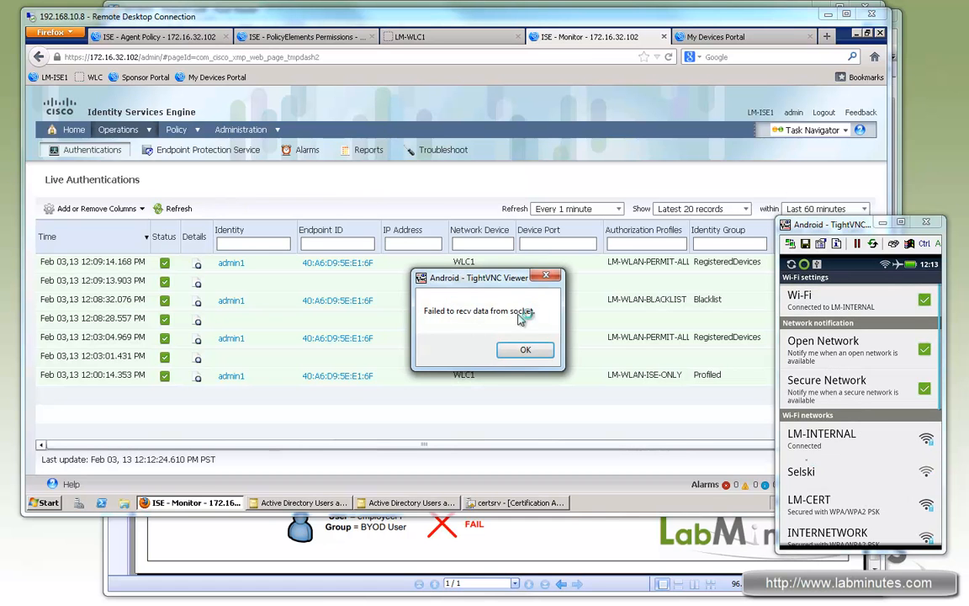
click(550, 276)
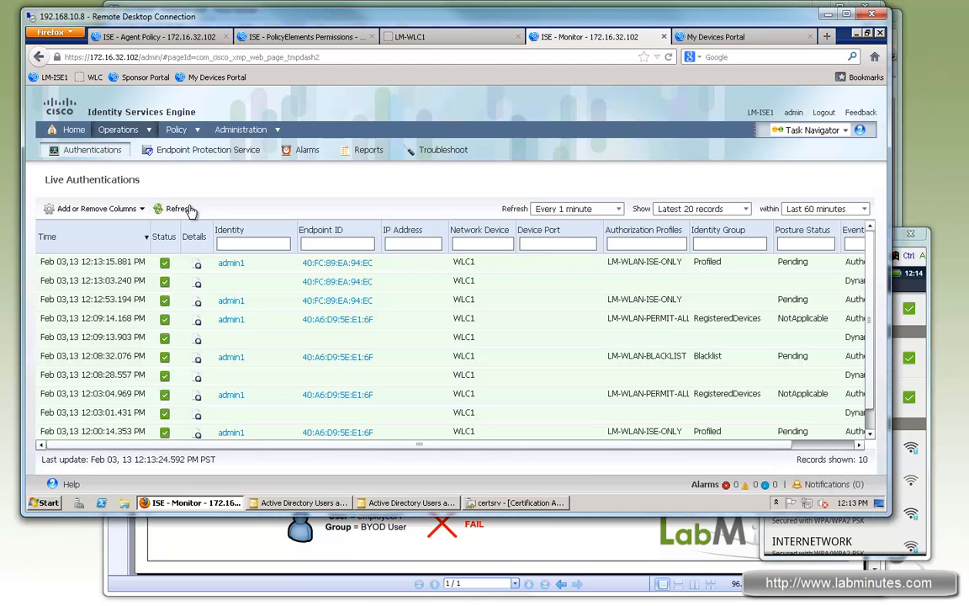
click(177, 210)
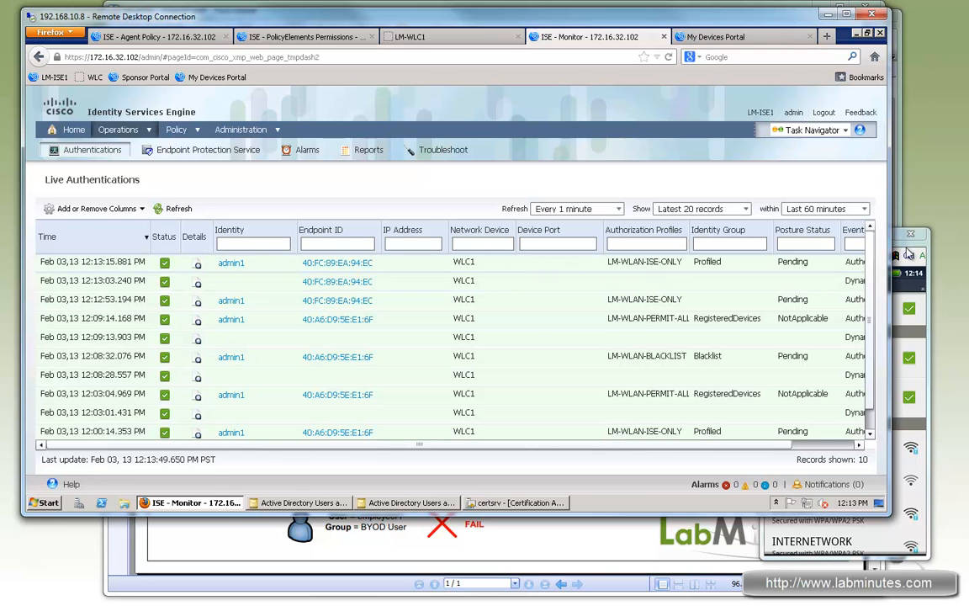
- Load cisco.com in the Android phone's browser and continue past the certificate warning to the Self-Provisioning Portal
drag(912, 252, 868, 237)
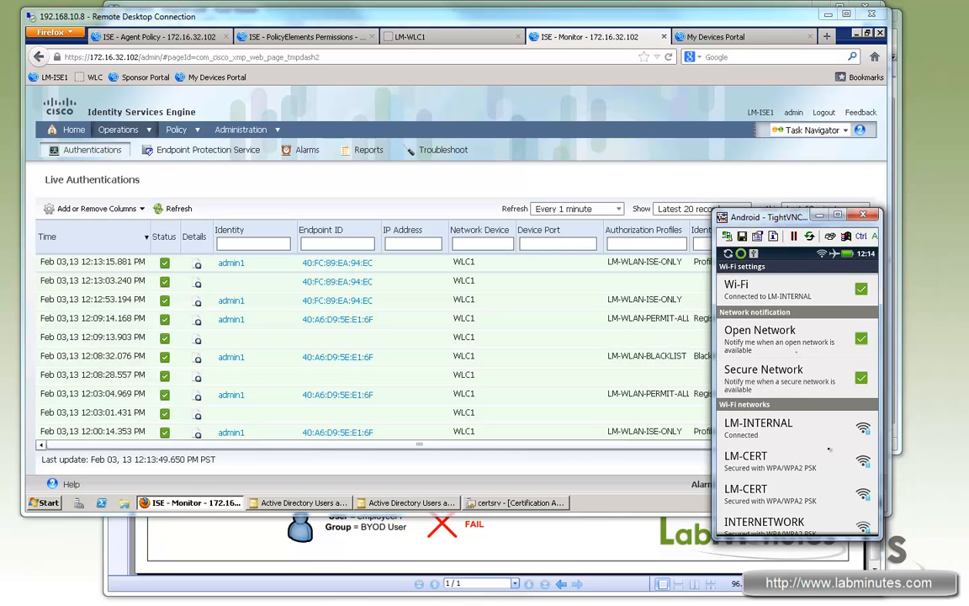
right_click(803, 435)
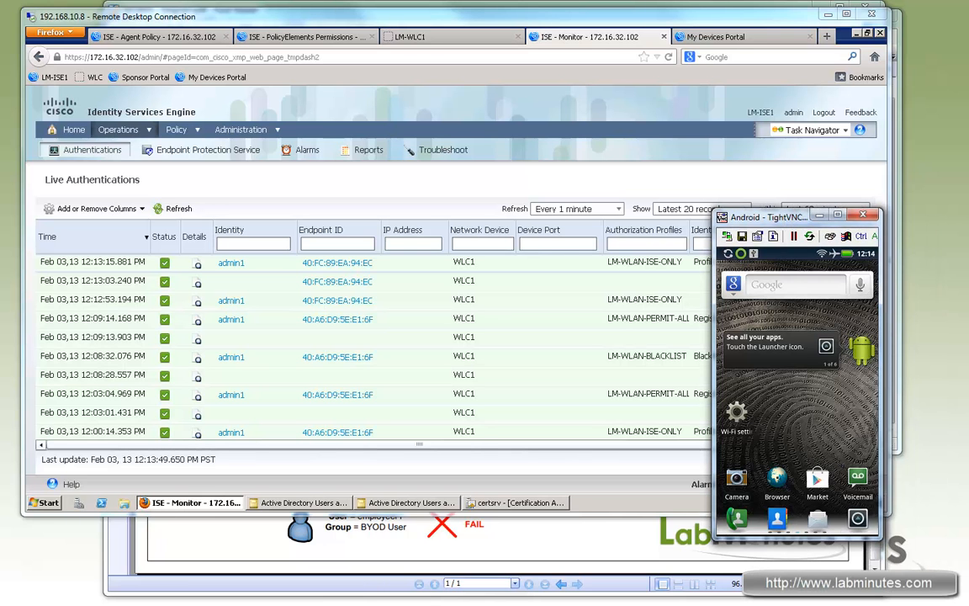
click(777, 478)
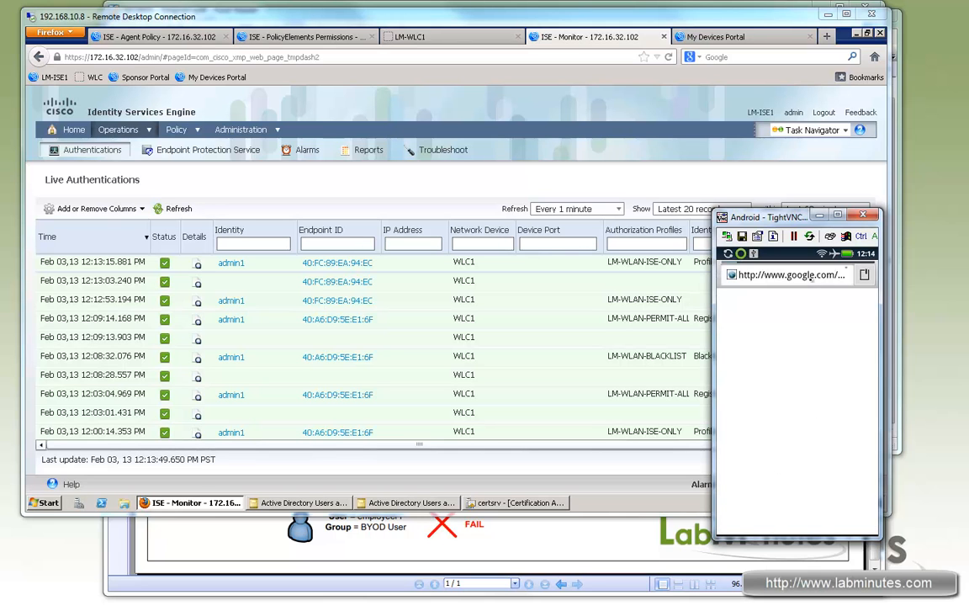
click(804, 274)
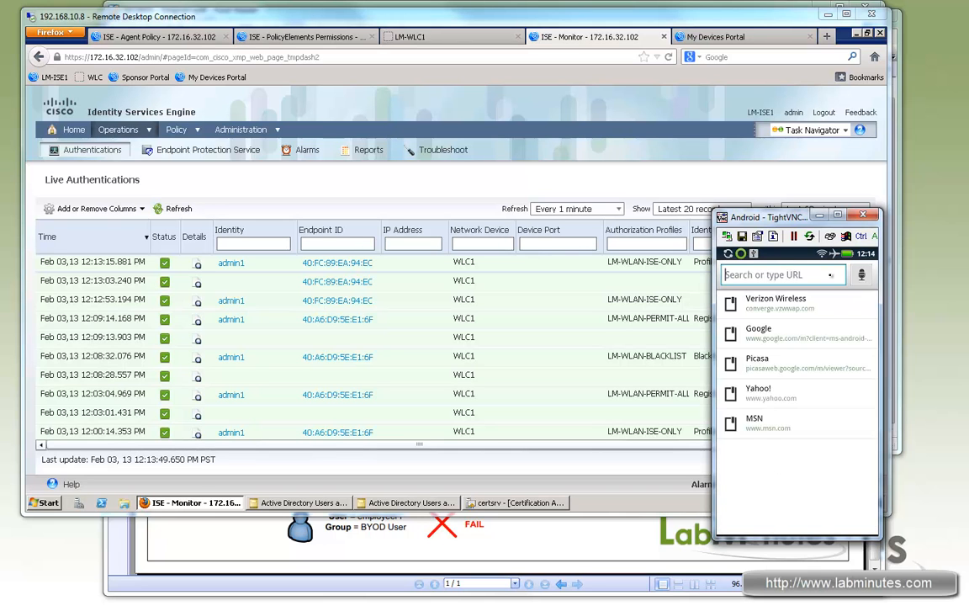
text(c)
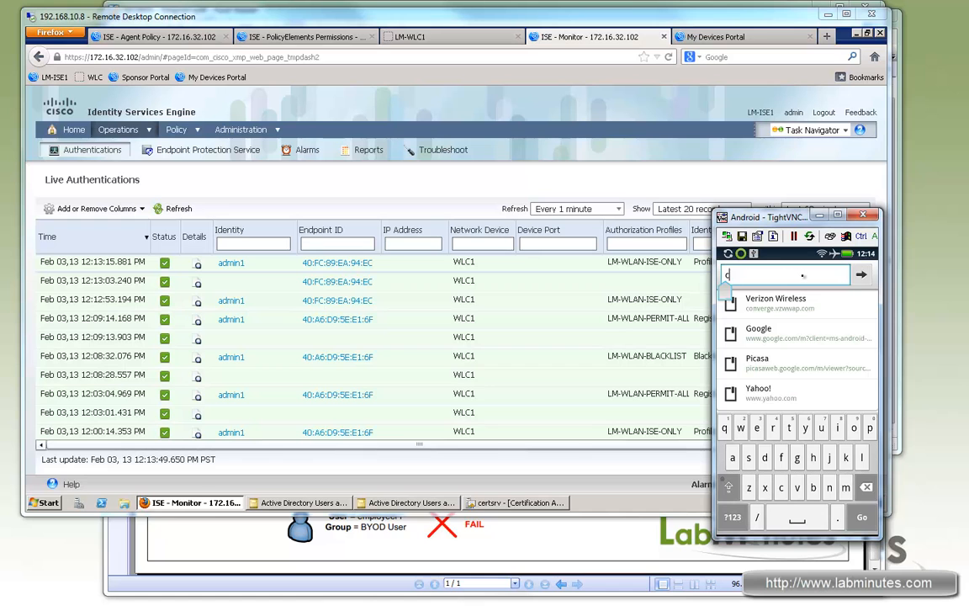
text(isco.com)
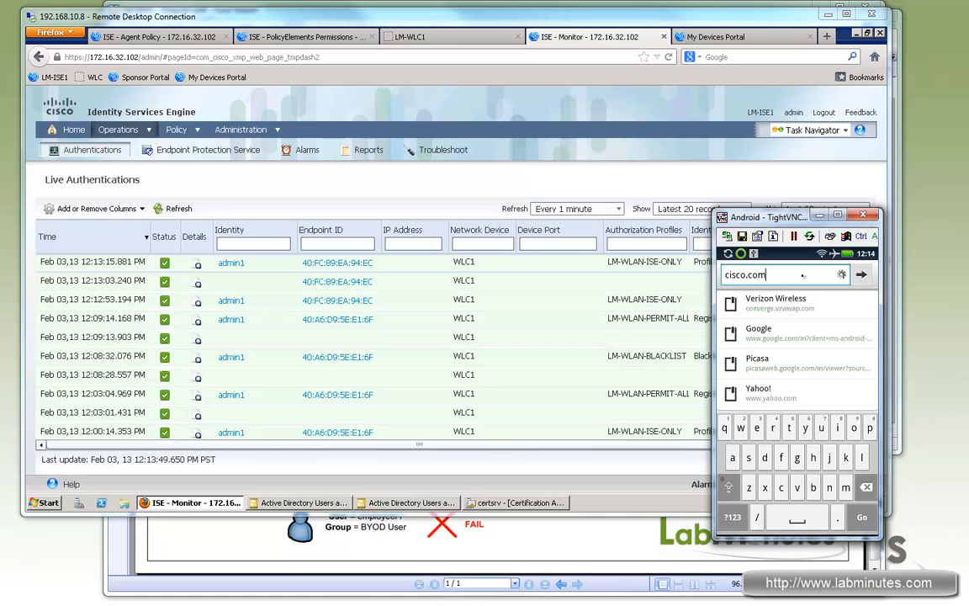
key(Return)
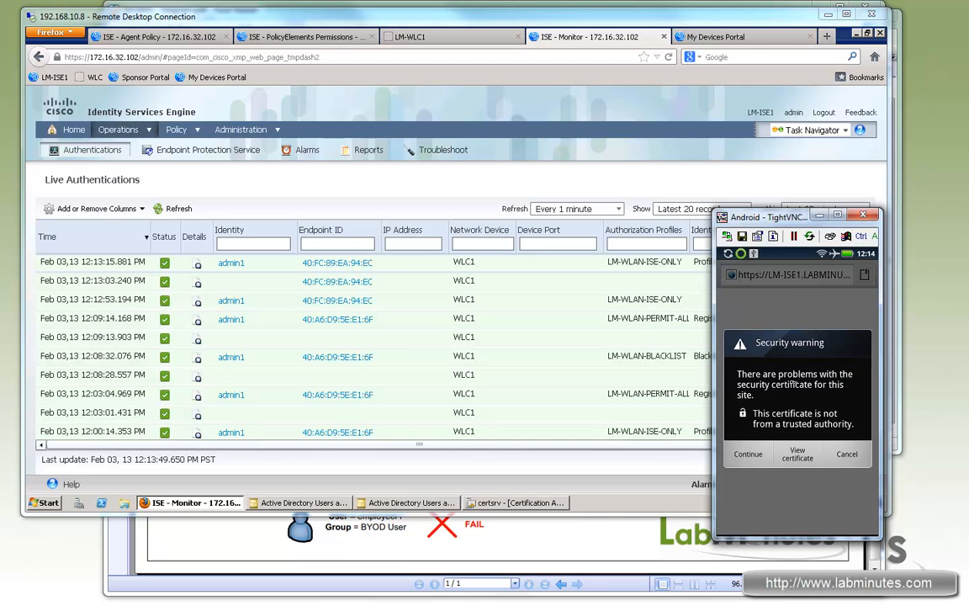
click(747, 454)
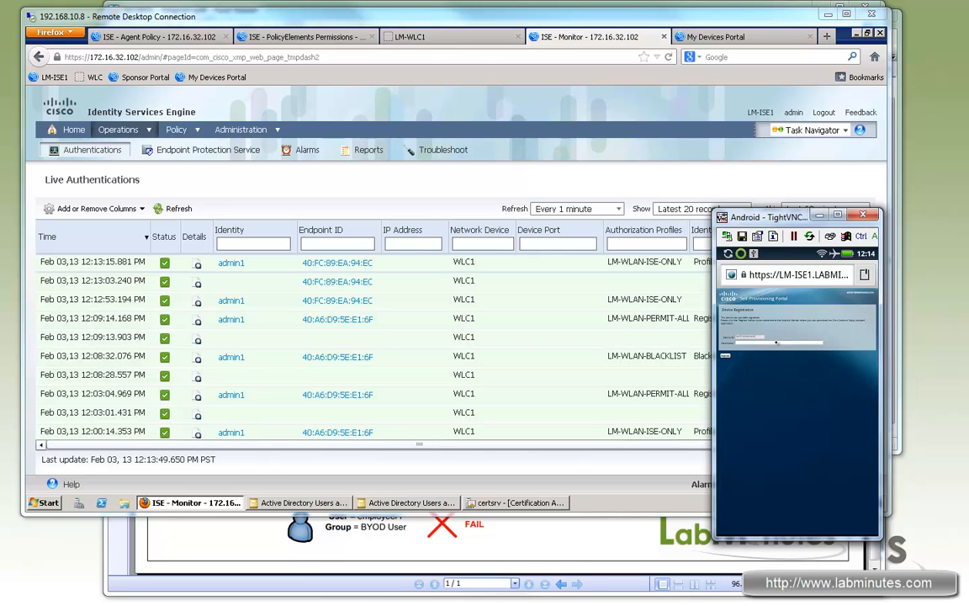
- Register the phone in the Self-Provisioning Portal with the description Android, and dismiss the data connectivity message
click(775, 342)
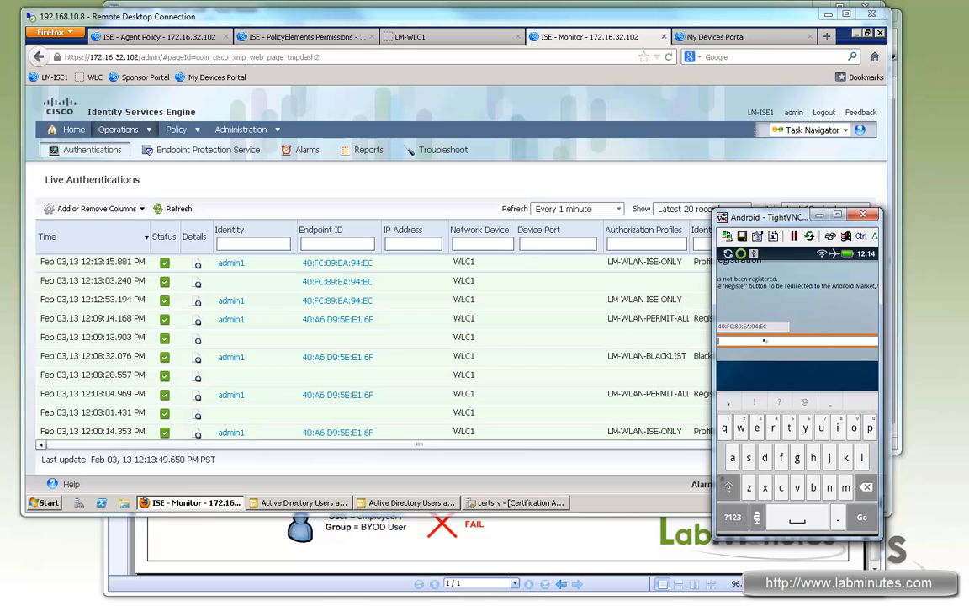
click(733, 457)
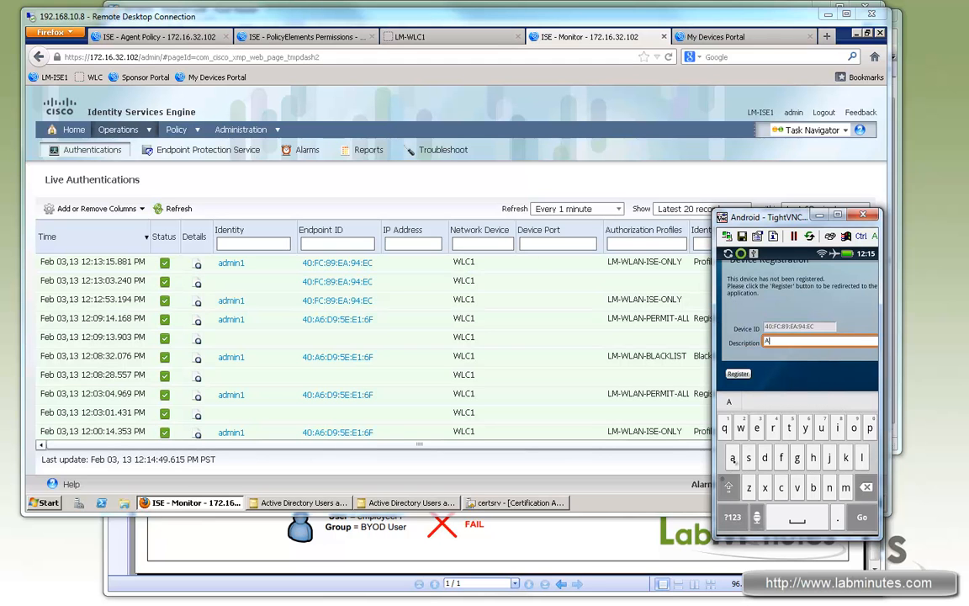
text(ndroid)
click(738, 373)
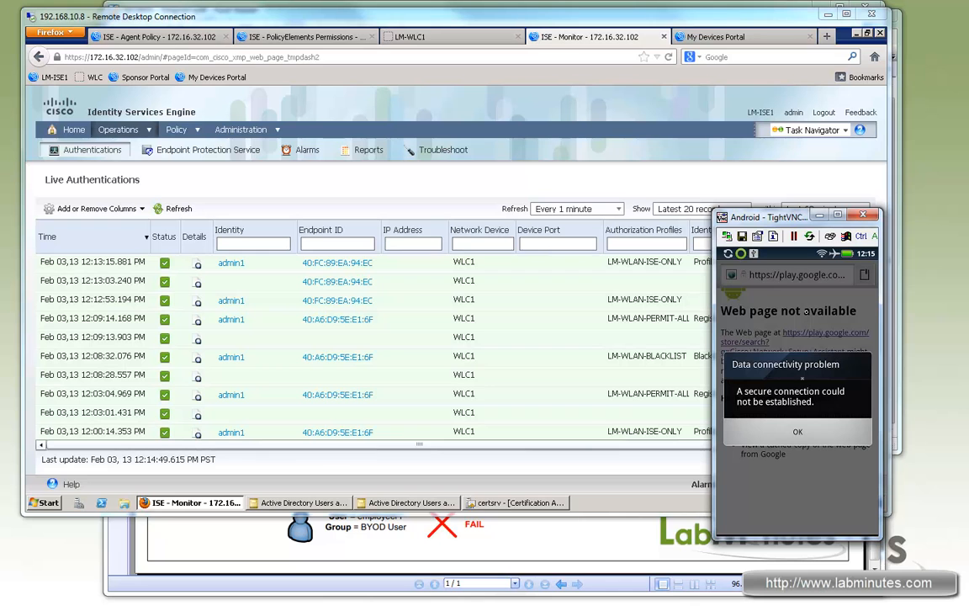
click(797, 432)
click(789, 432)
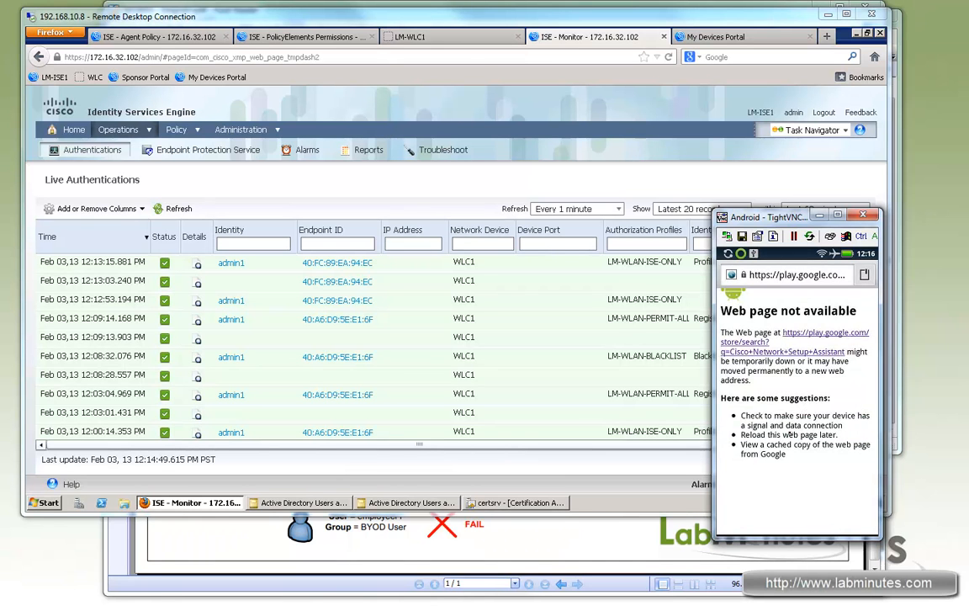
- Leave the browser and launch Network Setup Assistant from the Android phone's full app list
right_click(790, 404)
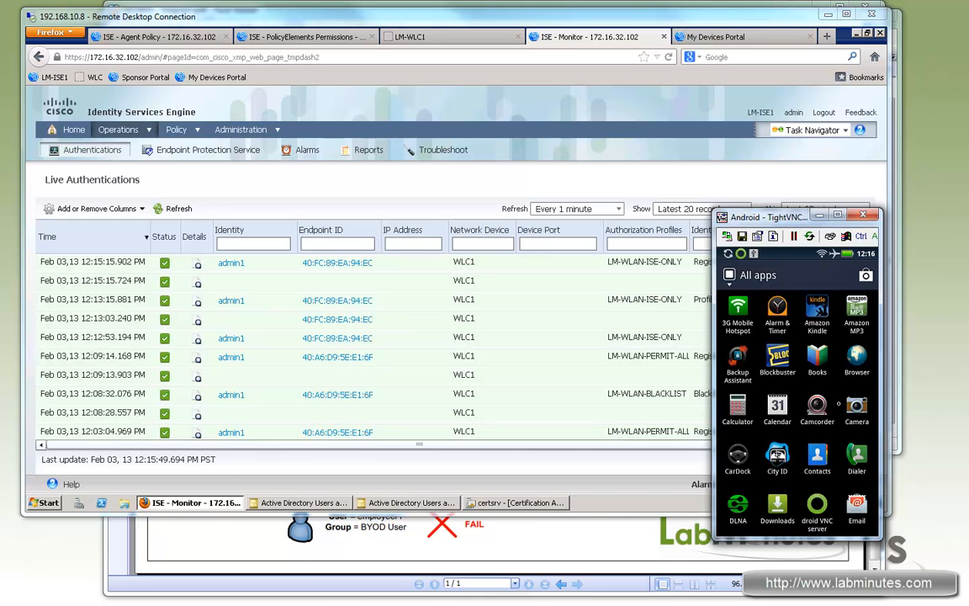
drag(846, 322, 846, 294)
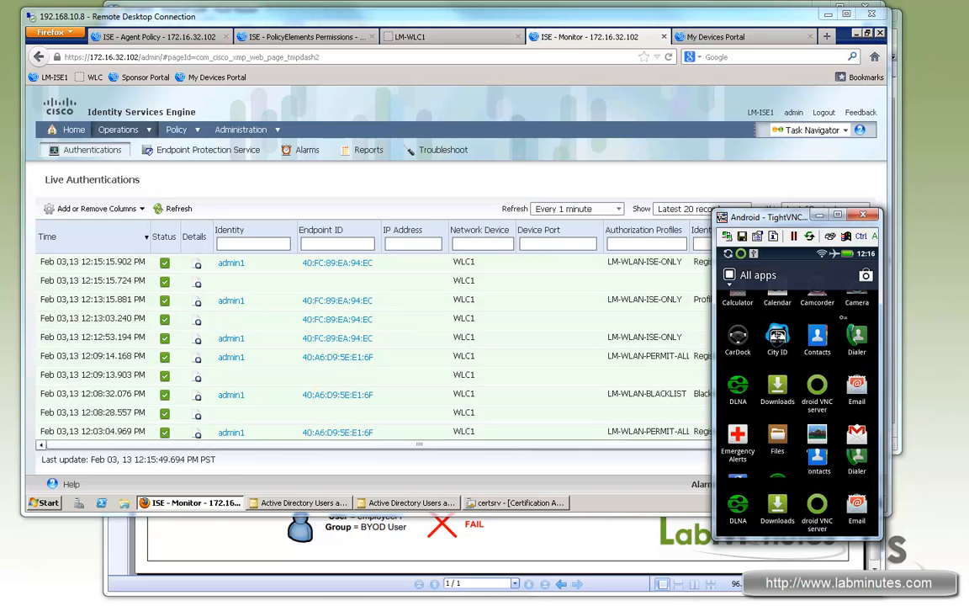
drag(833, 447, 831, 376)
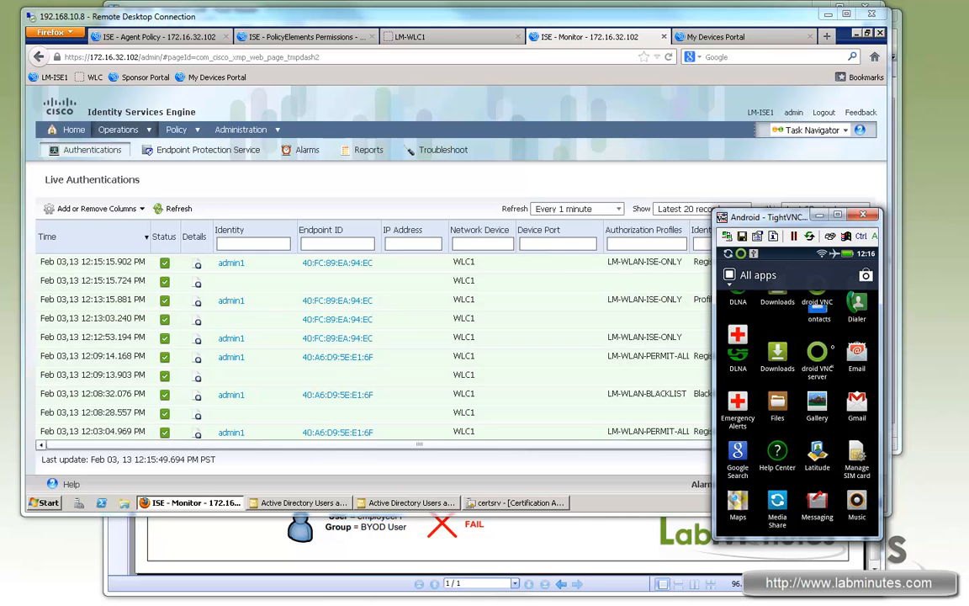
drag(857, 425, 854, 395)
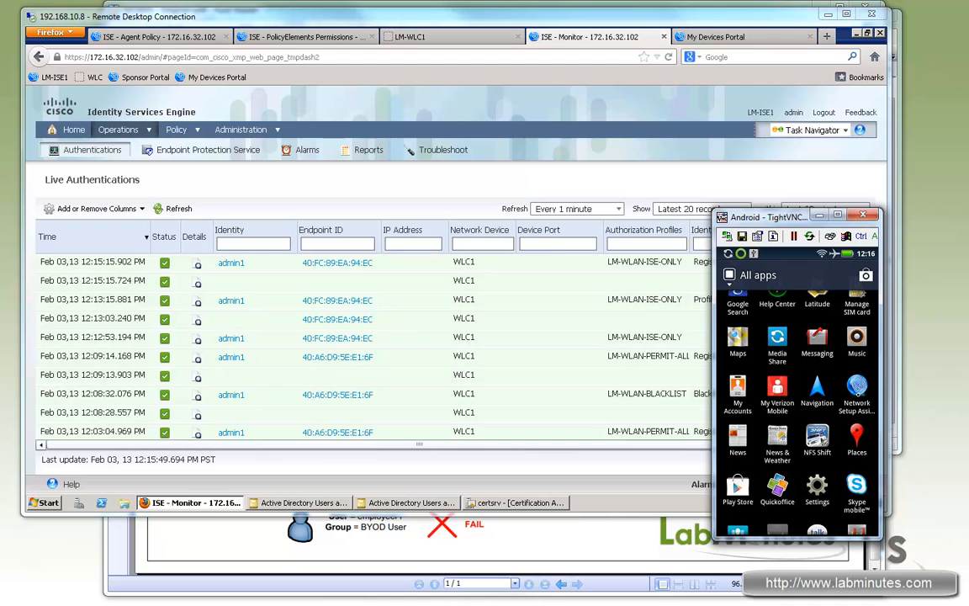
click(856, 400)
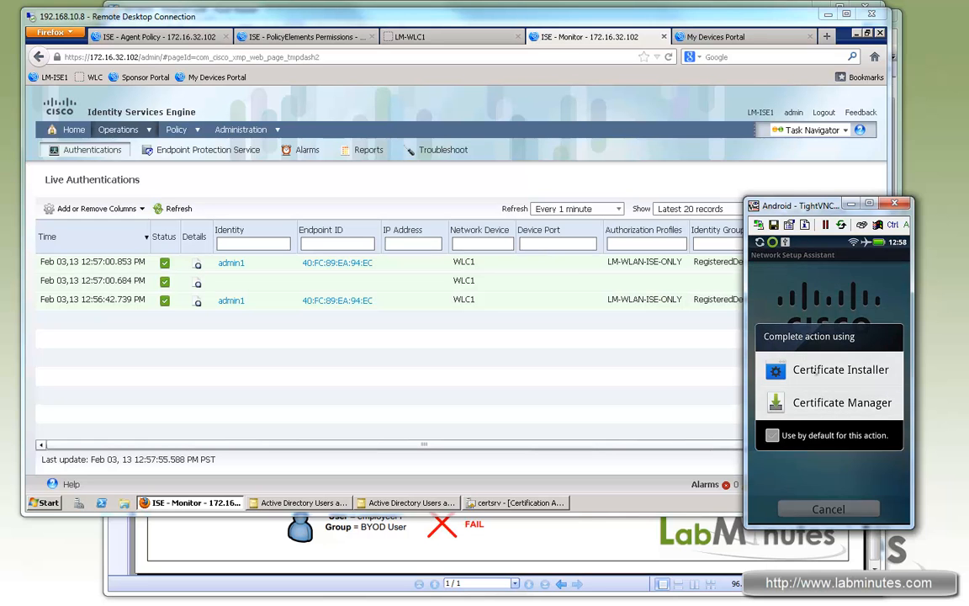
- Install the admin1 user certificate and the iseca CA certificate on the Android phone with Certificate Installer
click(815, 369)
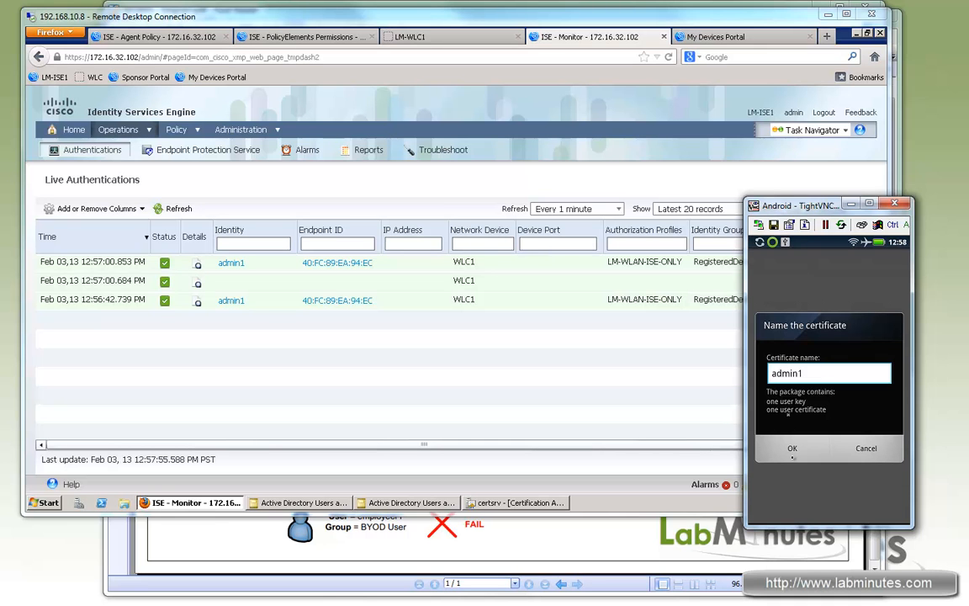
click(792, 448)
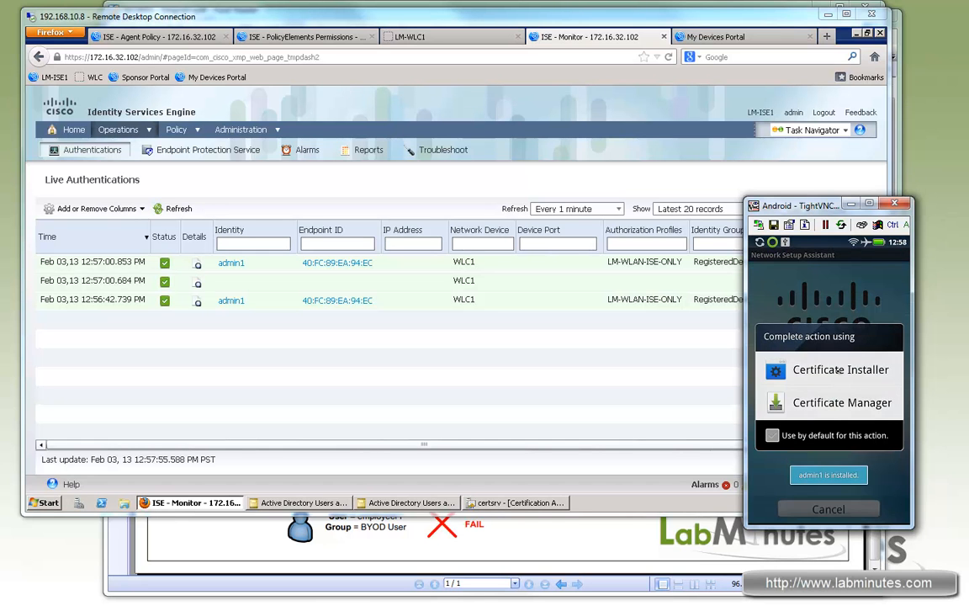
click(839, 370)
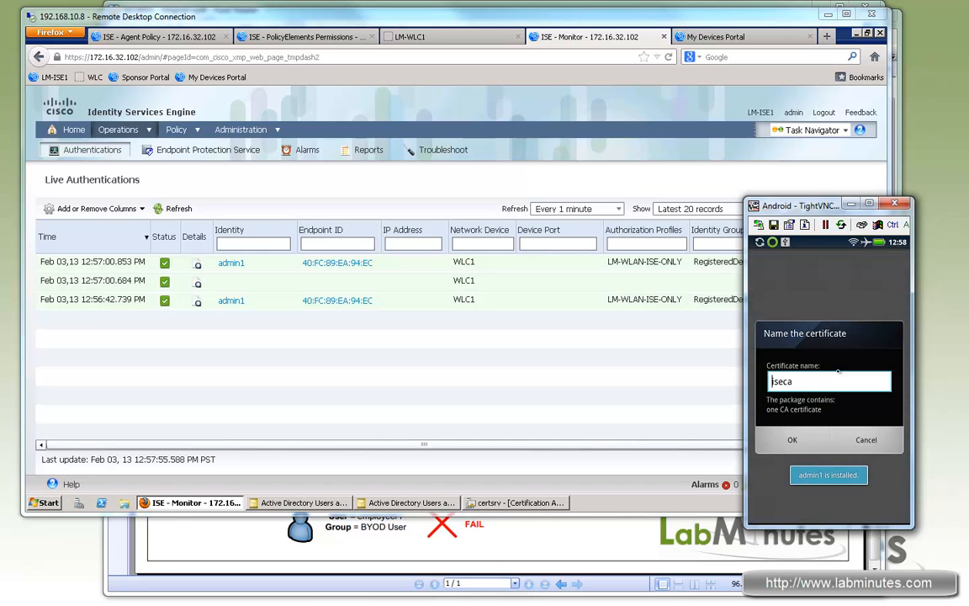
click(814, 382)
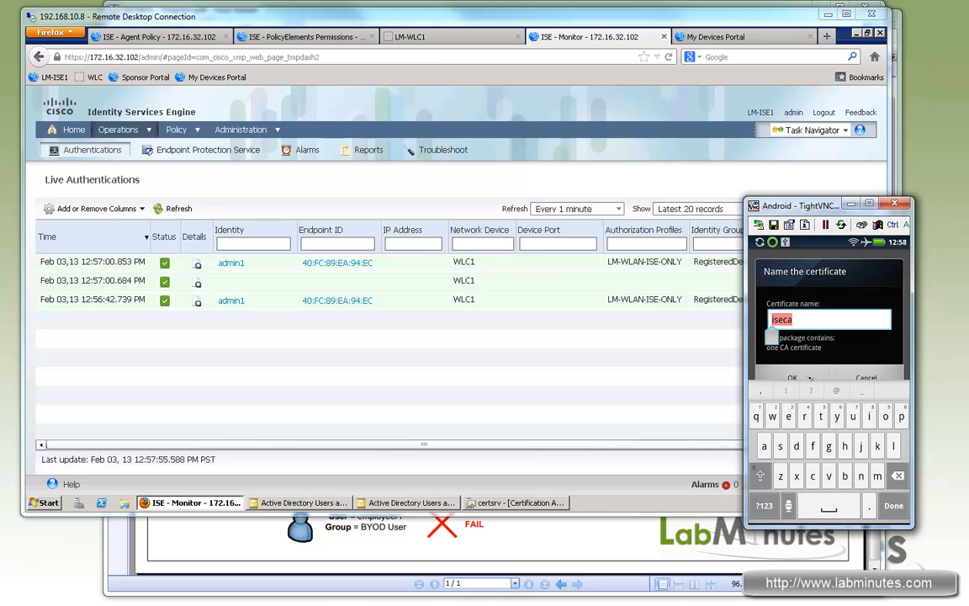
click(809, 377)
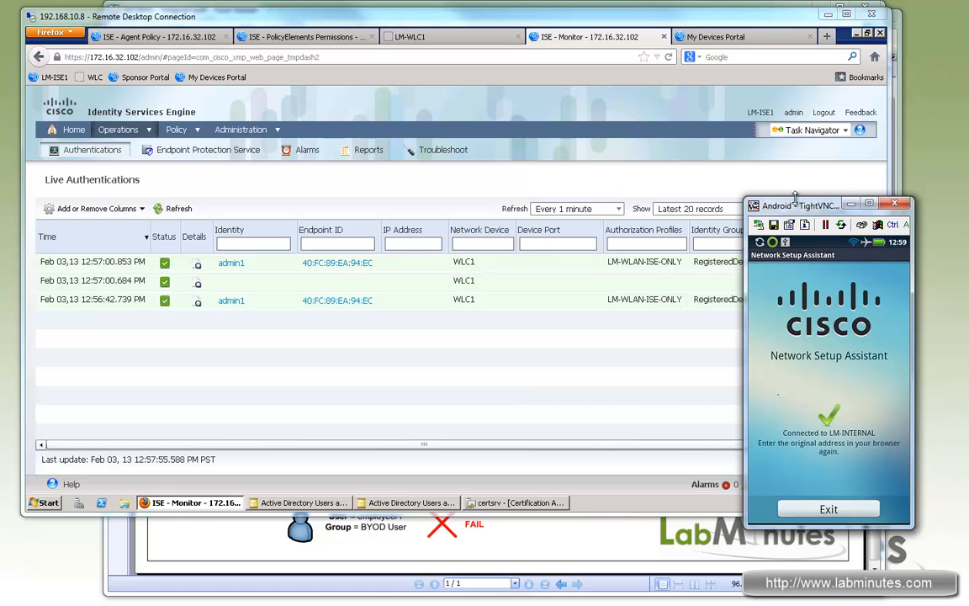
- Refresh ISE Live Authentications and check the authorization profile of the Android phone's newest records
click(158, 191)
click(161, 208)
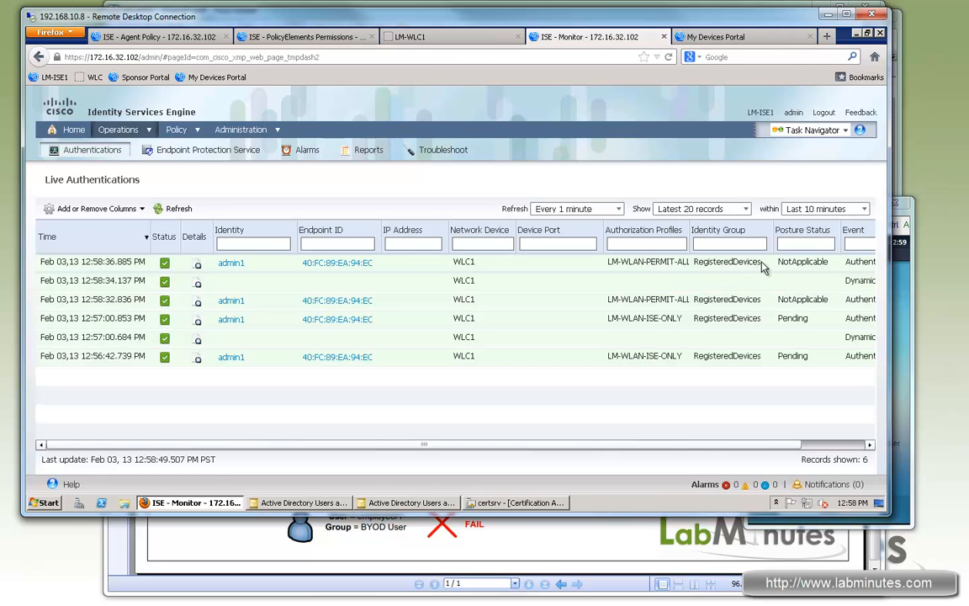
click(913, 217)
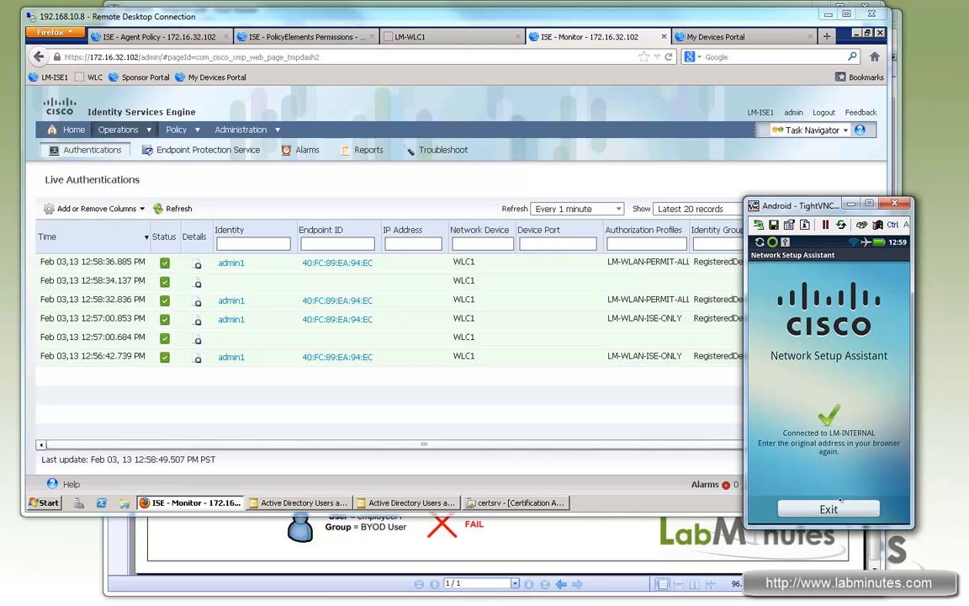
- Exit Network Setup Assistant on the Android phone and reload the Google Play search page in its browser
click(840, 502)
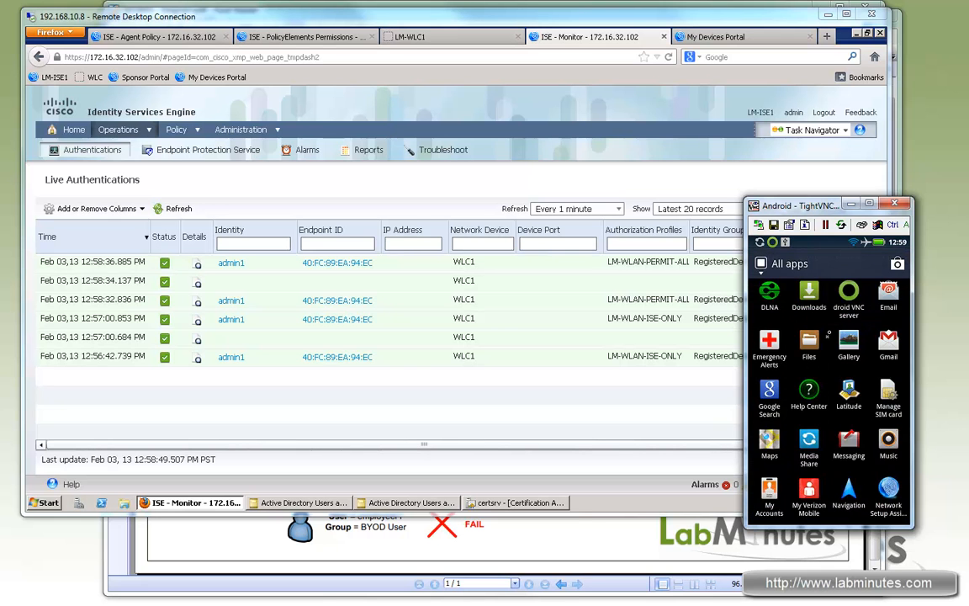
right_click(829, 333)
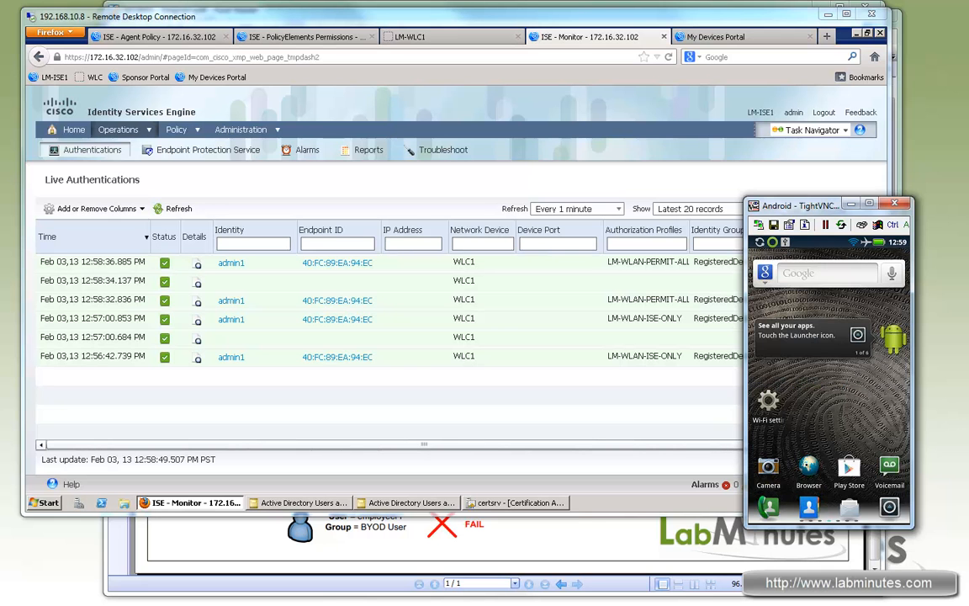
click(808, 466)
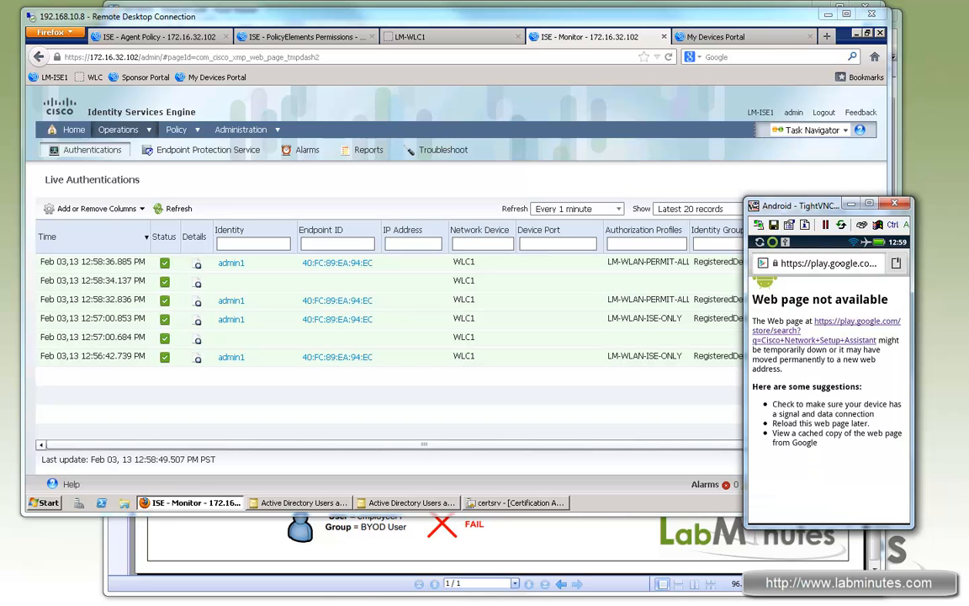
click(837, 262)
click(841, 264)
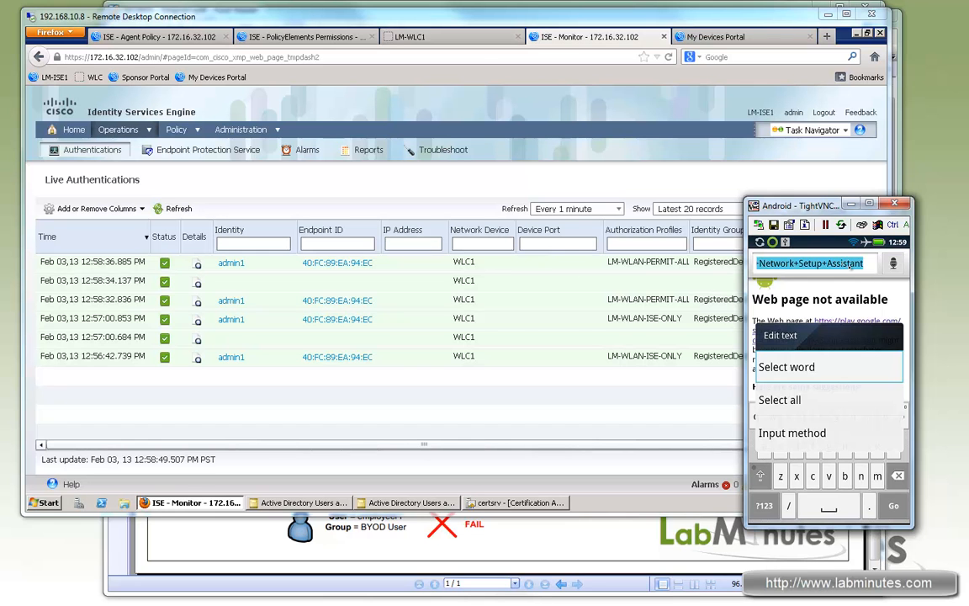
key(Return)
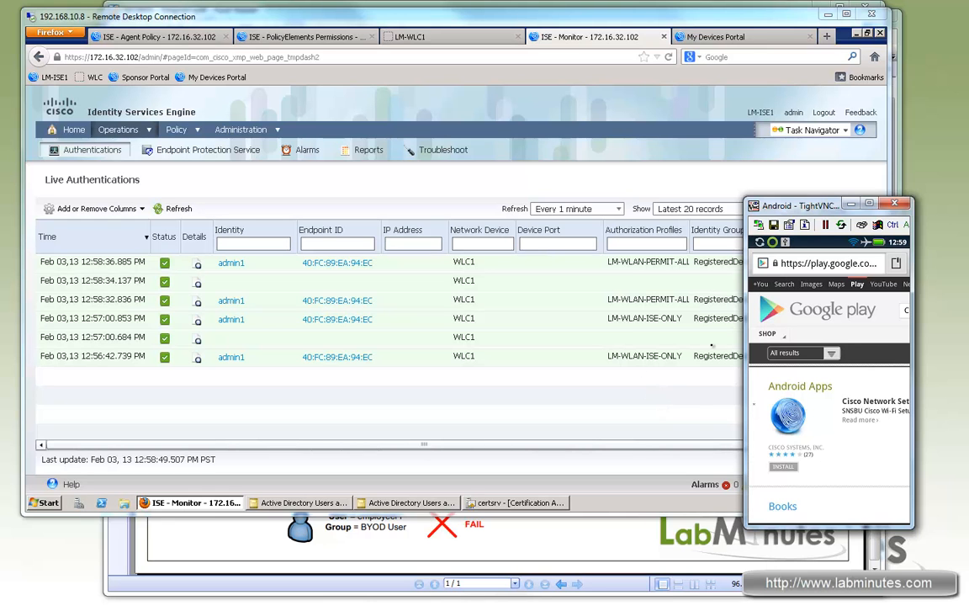
- Log in to the My Devices Portal in Firefox as admin1 with the account password
click(685, 184)
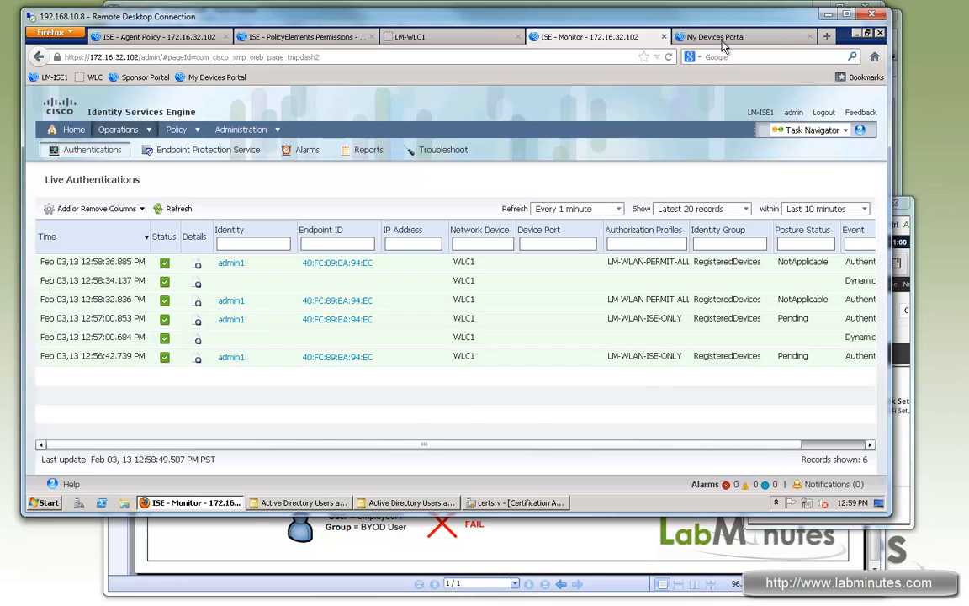
click(721, 40)
click(507, 290)
text(admin)
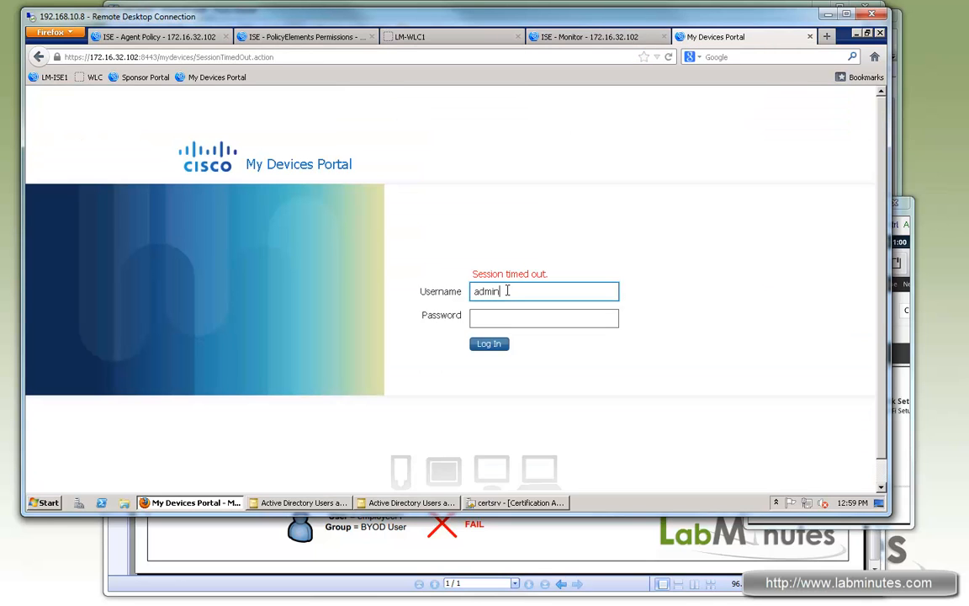
text(1)
key(Tab)
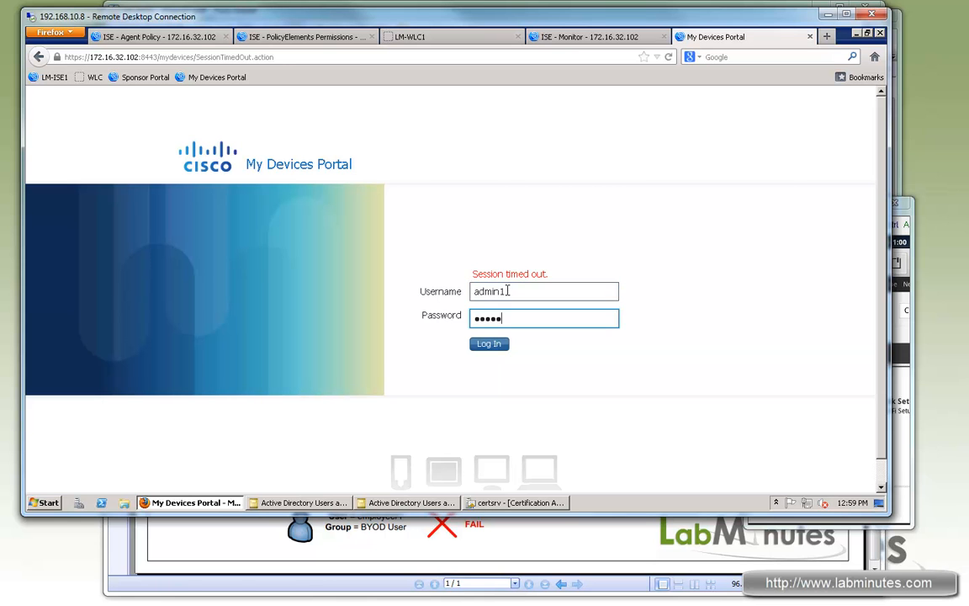
key(Return)
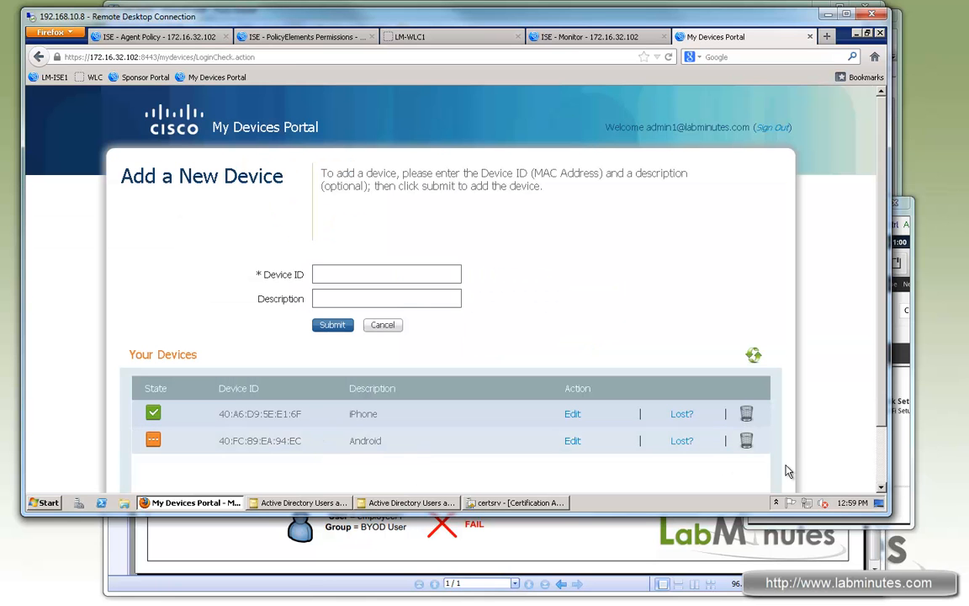
- Mark the Android device as lost in the My Devices Portal, and refresh the records in ISE Live Authentications
click(682, 443)
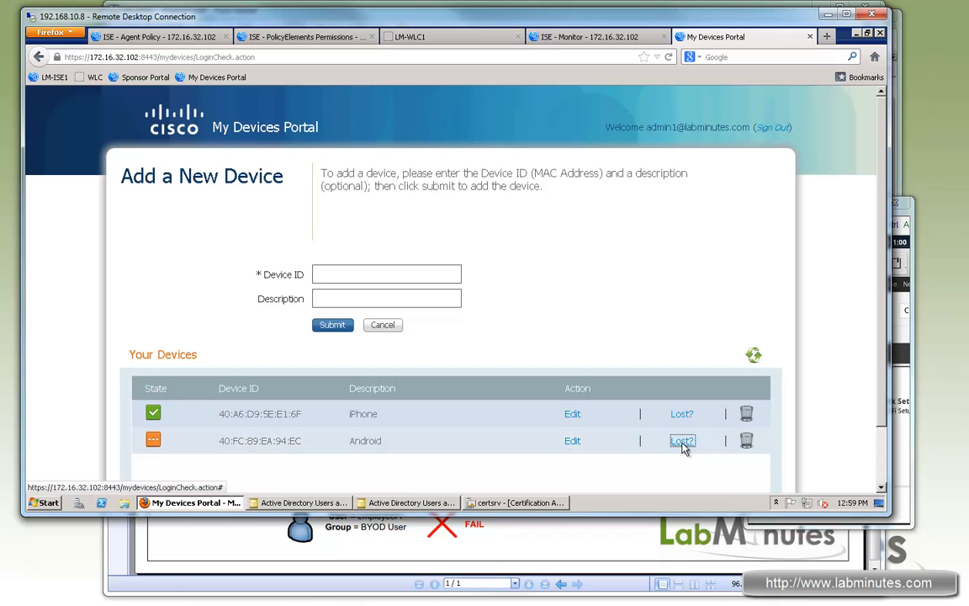
click(461, 149)
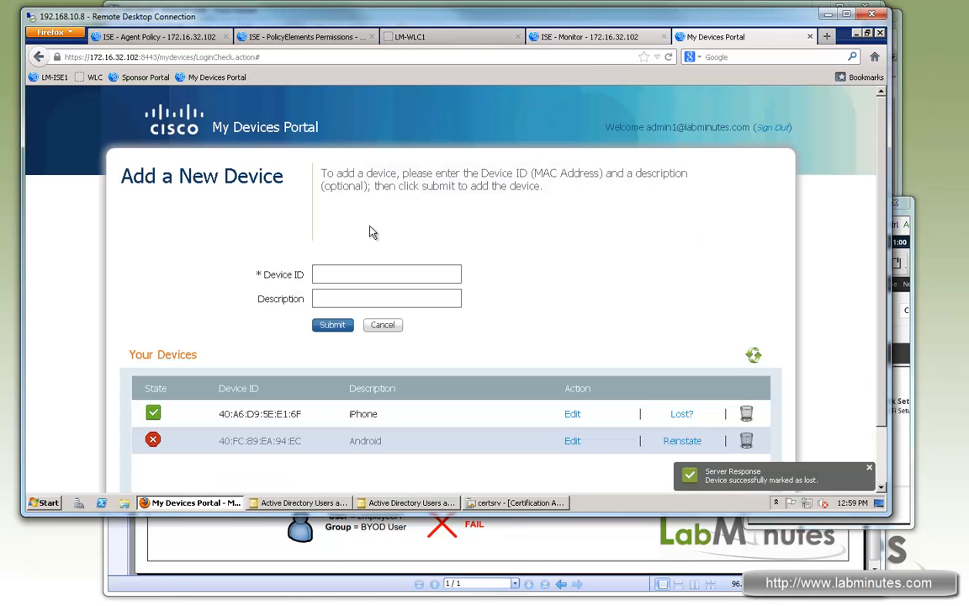
key(ctrl+shift+Tab)
click(174, 210)
click(177, 210)
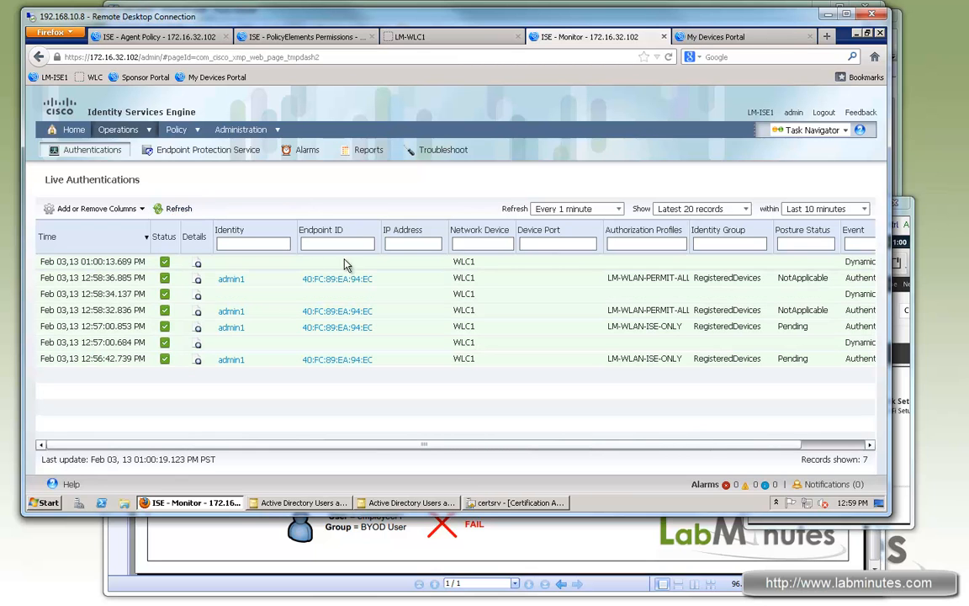
- Load cisco.com in the Android phone's browser to test access for the device marked as lost
click(911, 262)
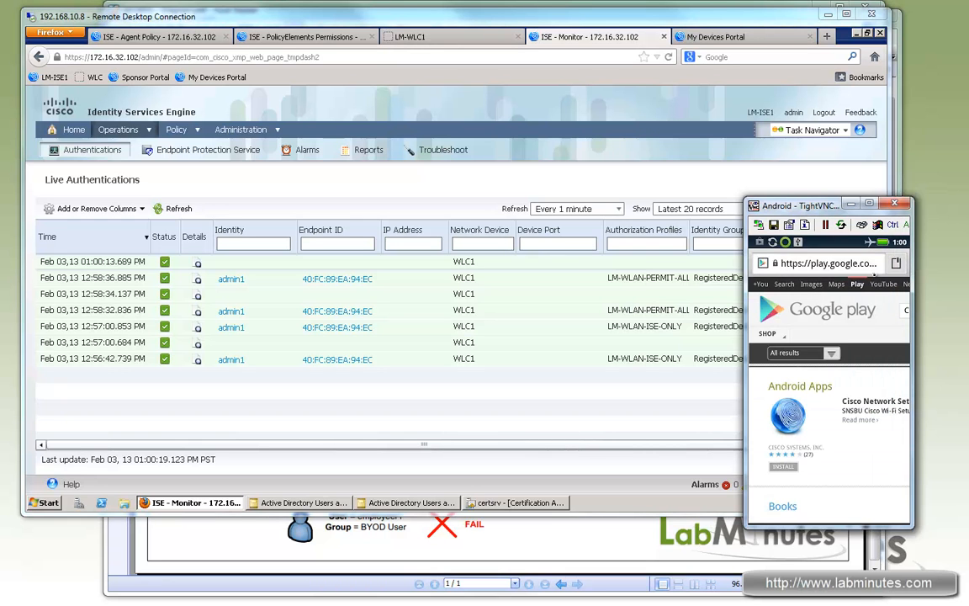
click(828, 263)
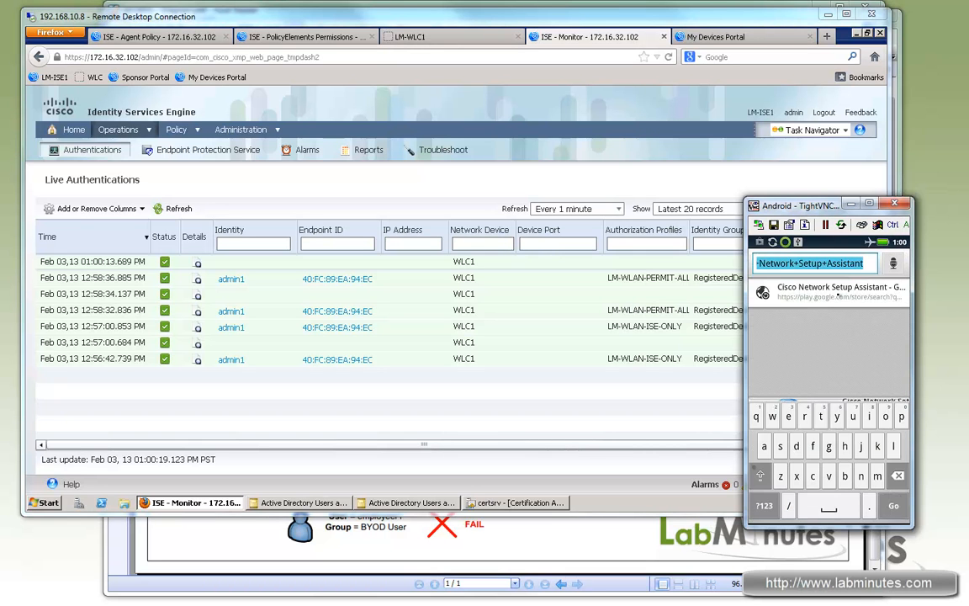
text(cisco.com)
key(Return)
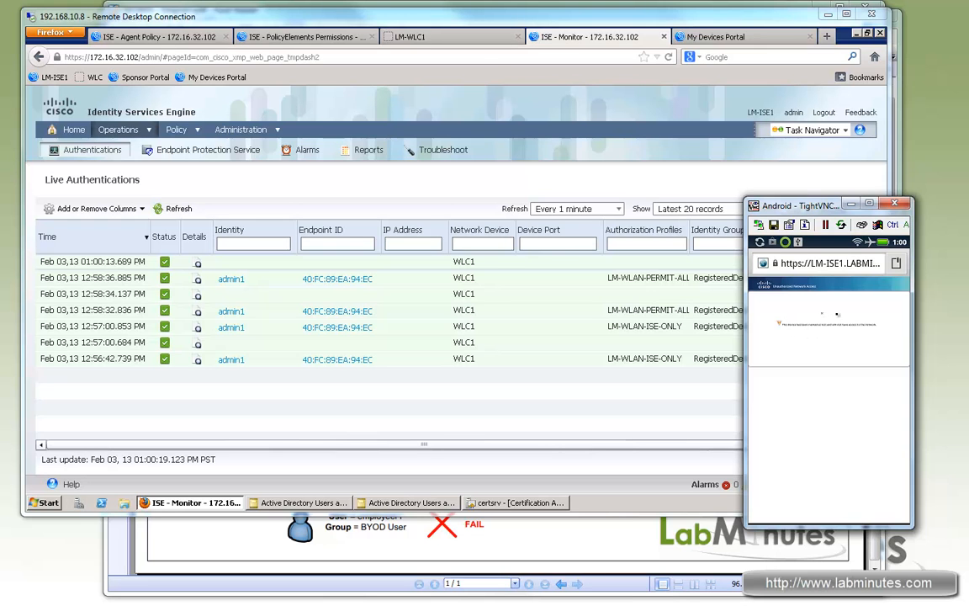
- Reinstate the Android device in the My Devices Portal, and refresh ISE Live Authentications to check its new records
click(715, 37)
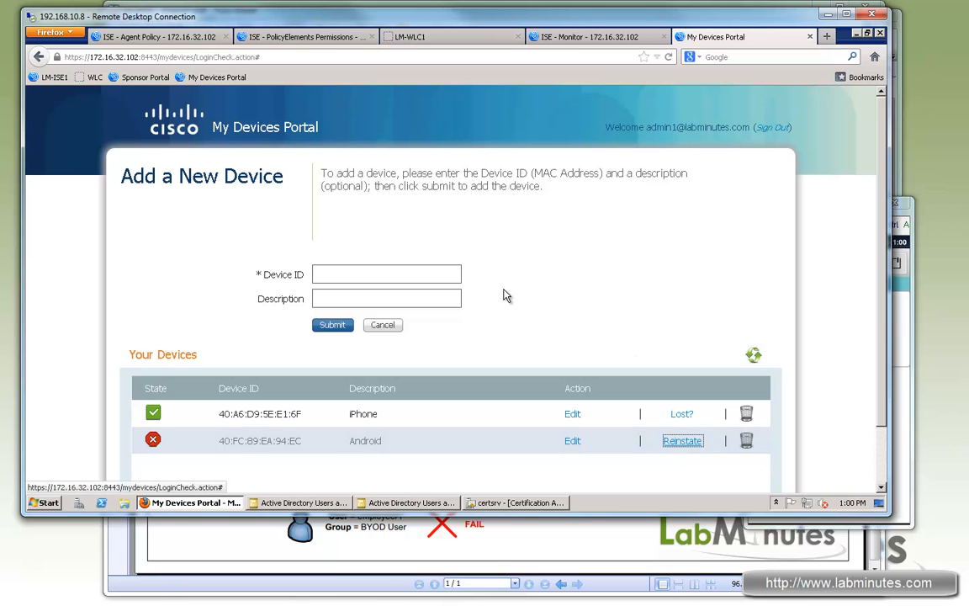
click(681, 440)
click(509, 147)
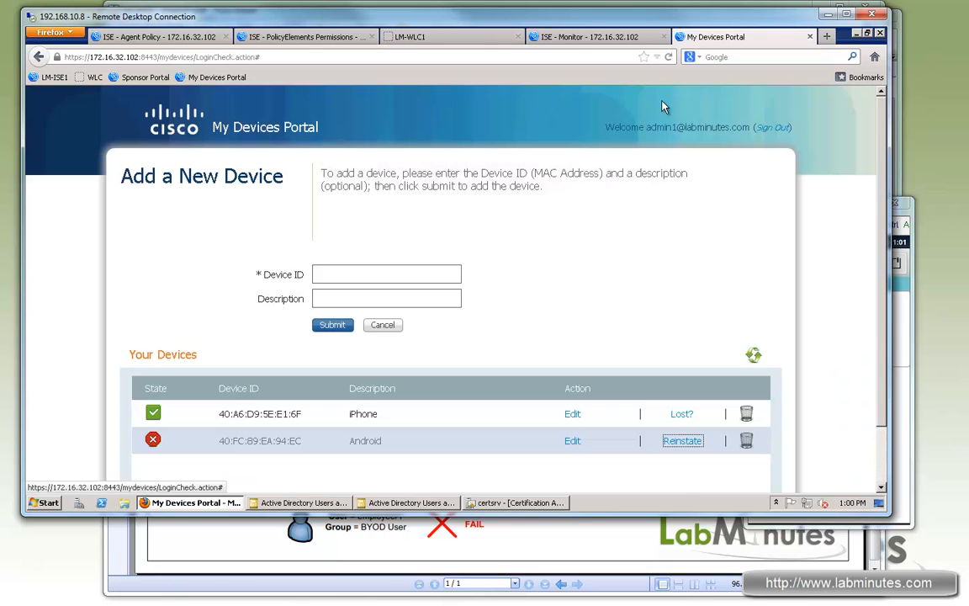
click(577, 37)
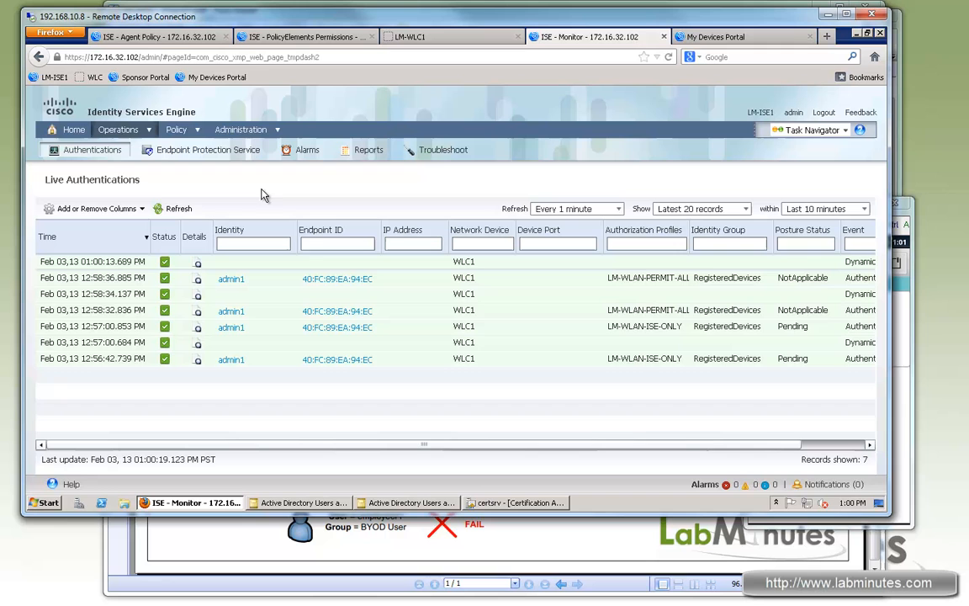
click(177, 210)
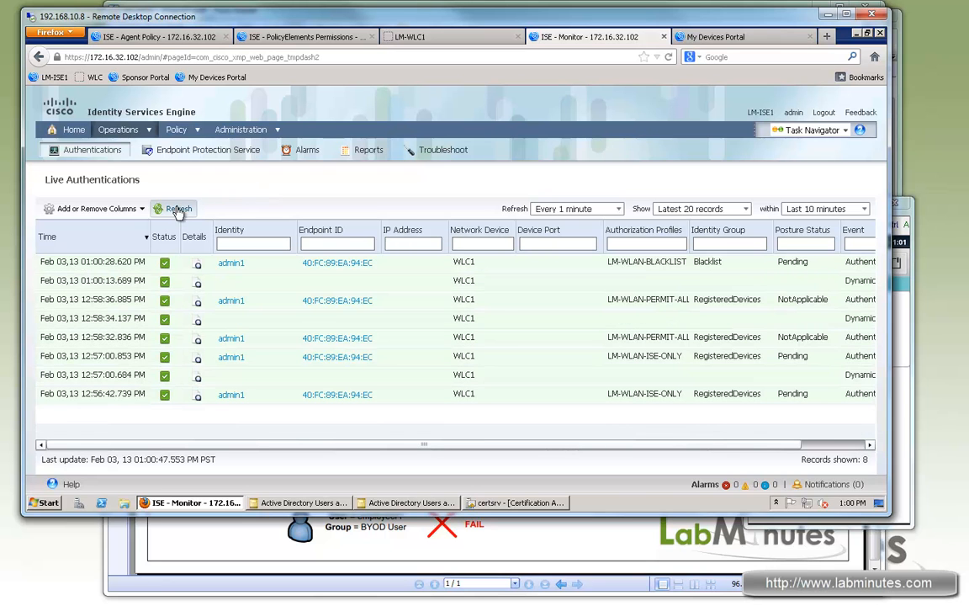
click(178, 210)
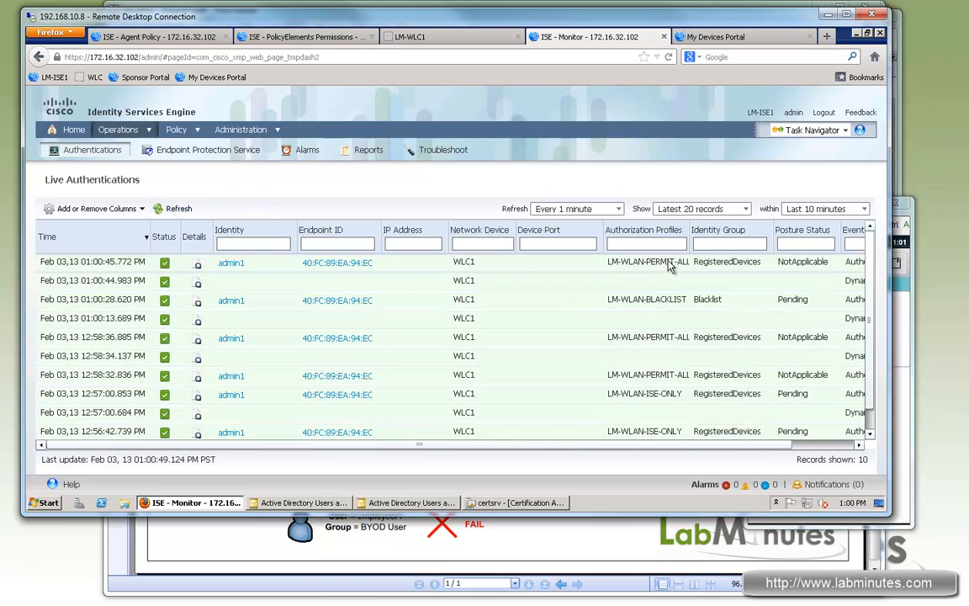
- Load cisco.com again in the Android phone's browser to test access for the reinstated device
click(912, 293)
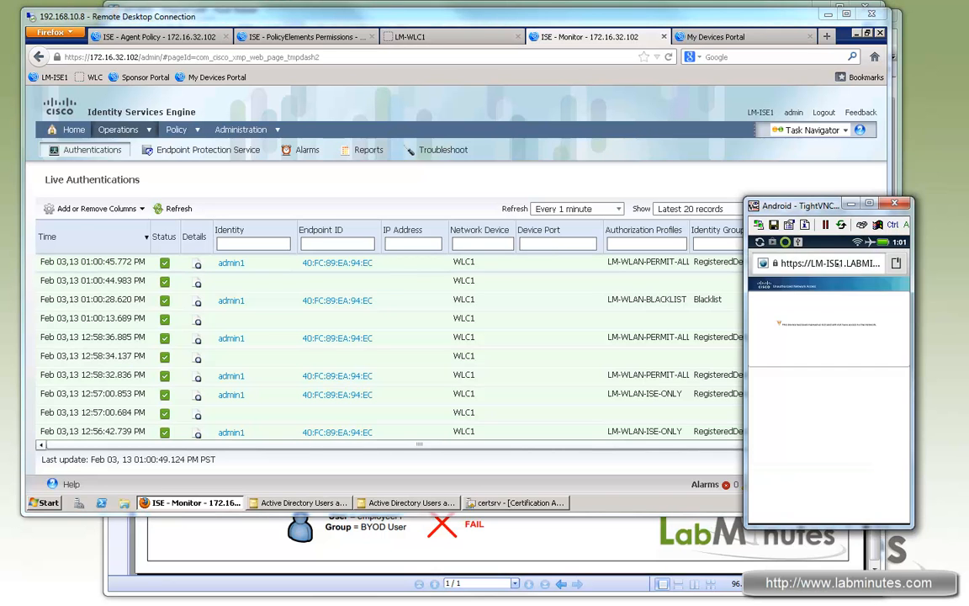
click(817, 262)
text(cisco.com)
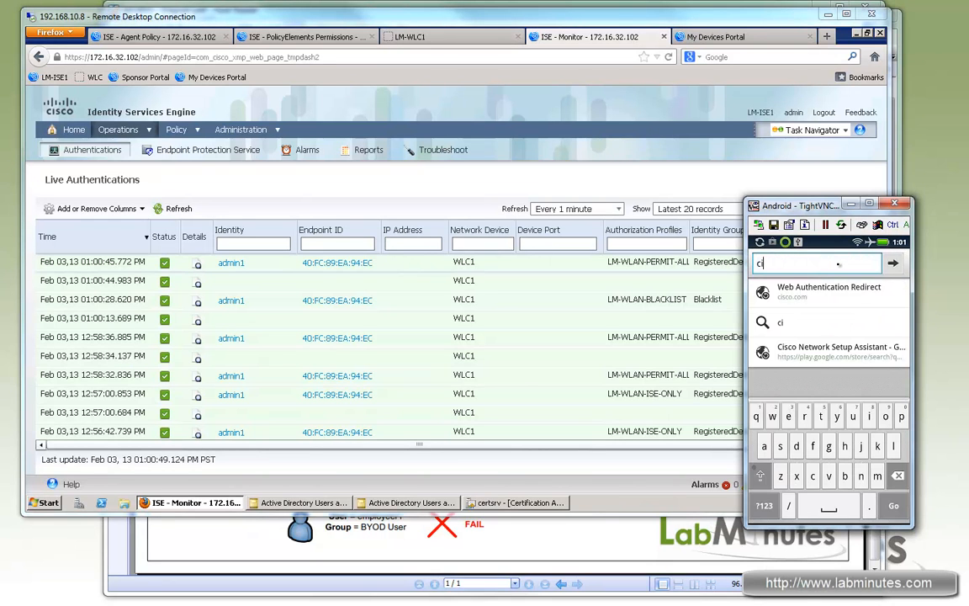
key(Return)
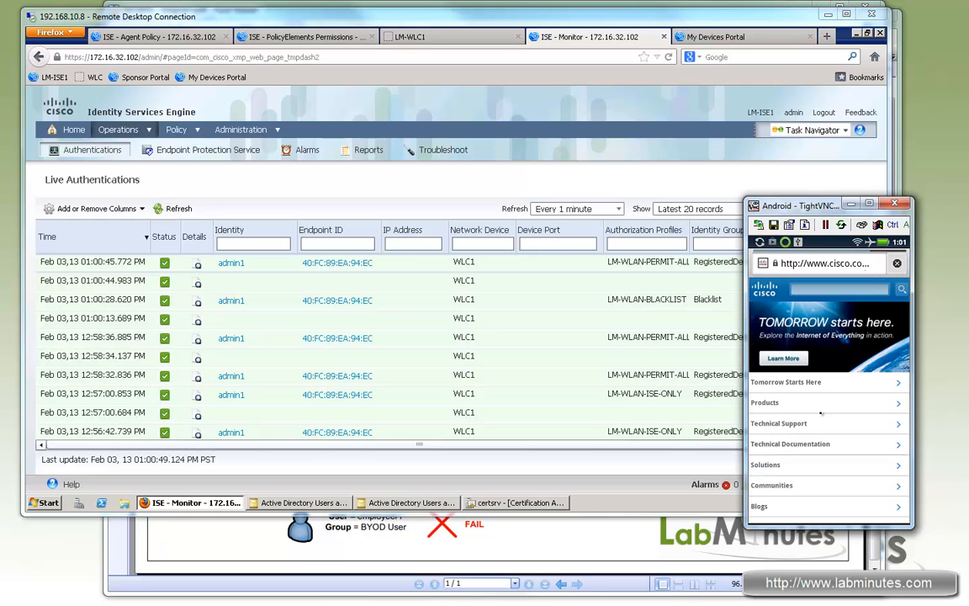
click(873, 268)
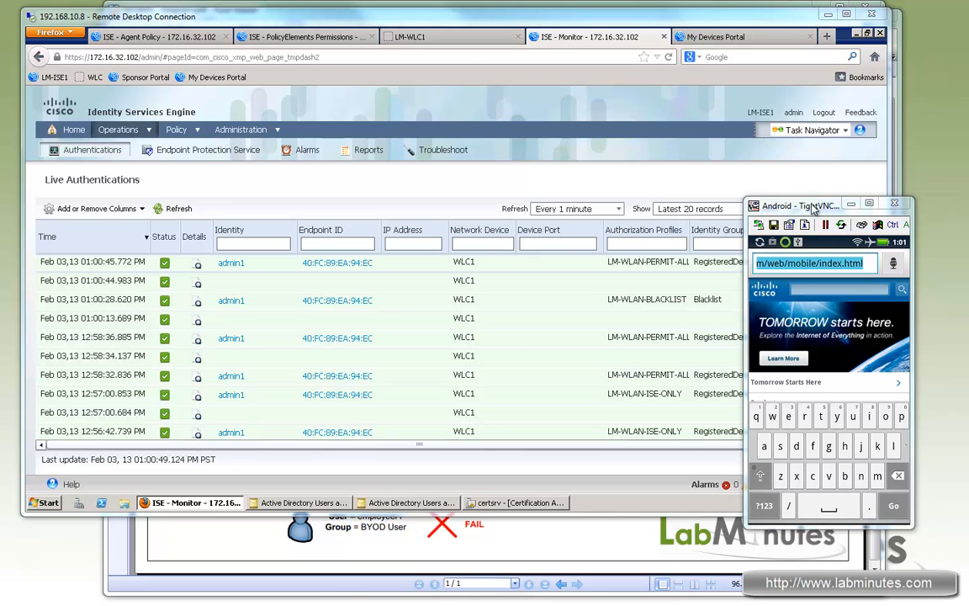
- Switch to the LM-WIN7-NONCORP PC and join the LM-INTERNAL wireless network with the labminutes employee user name and account password
drag(814, 209, 967, 210)
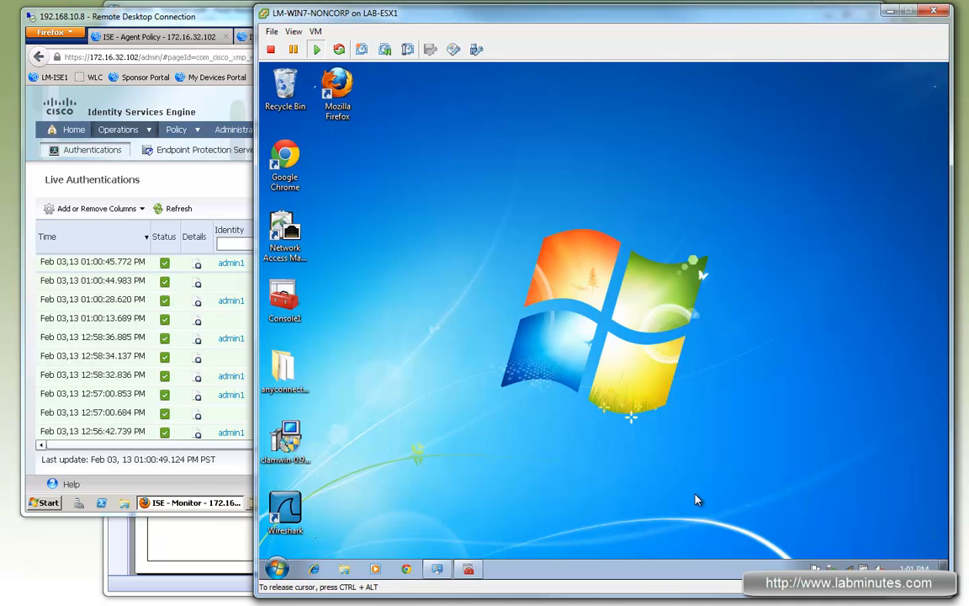
click(859, 565)
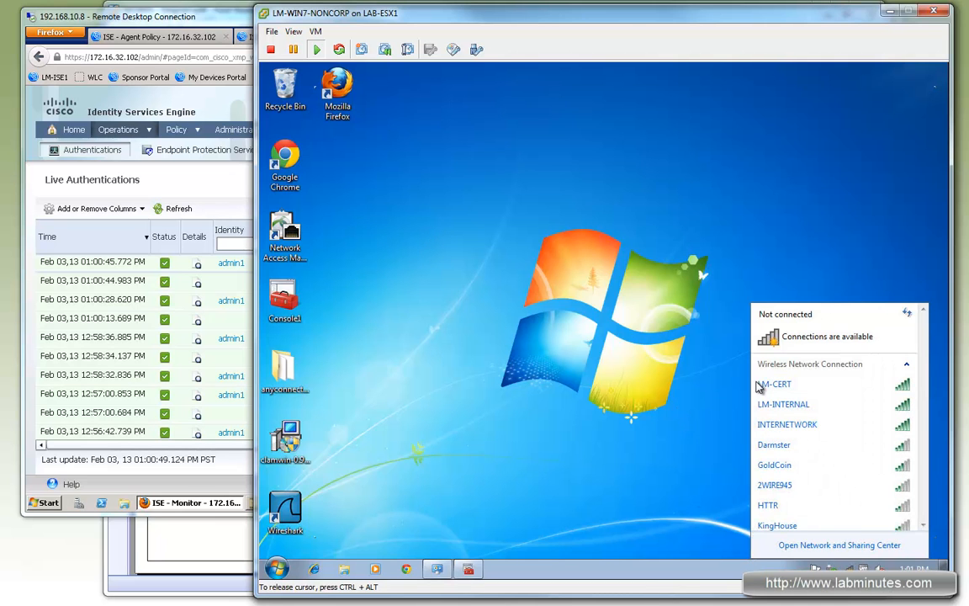
click(820, 407)
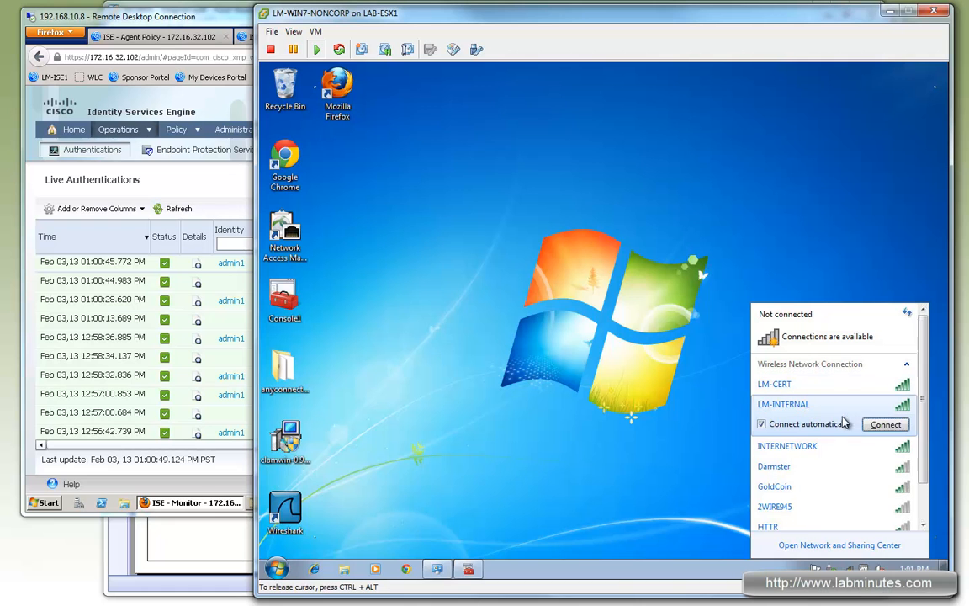
click(885, 425)
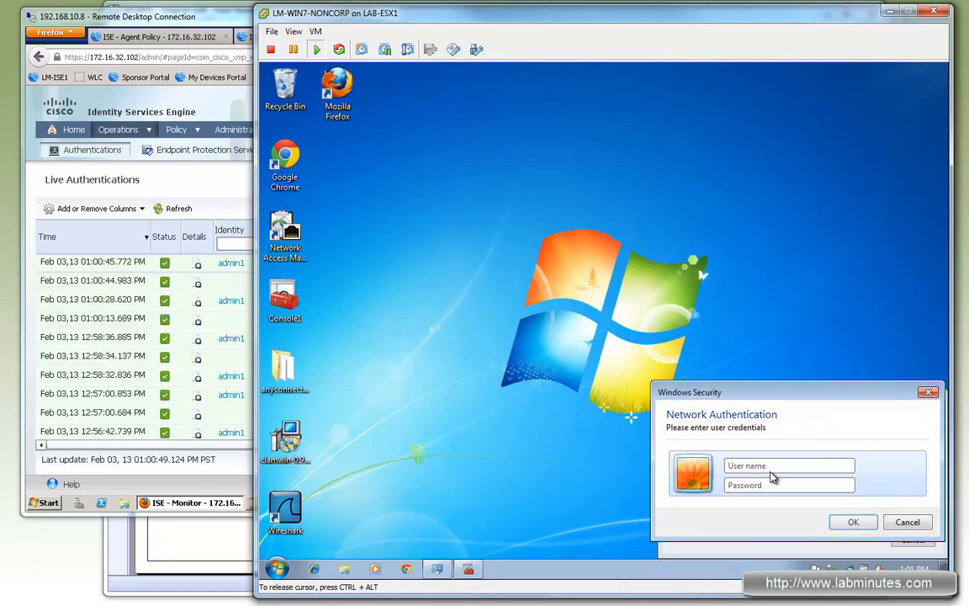
click(770, 464)
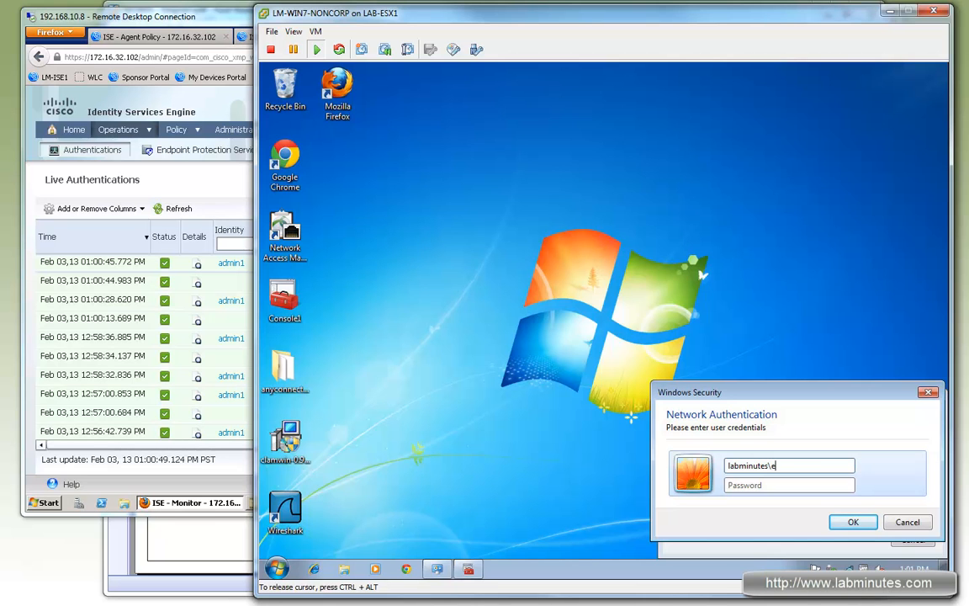
key(Tab)
text(cisco)
click(845, 522)
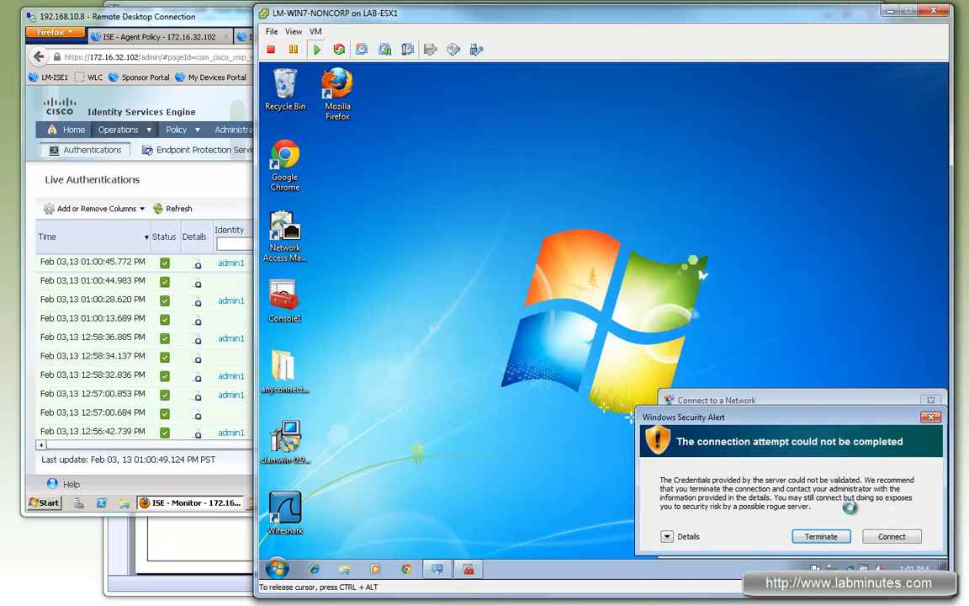
- Examine the Radius server and root CA in the security alert's details, and continue connecting to LM-INTERNAL despite the warning
click(666, 536)
drag(780, 454, 732, 455)
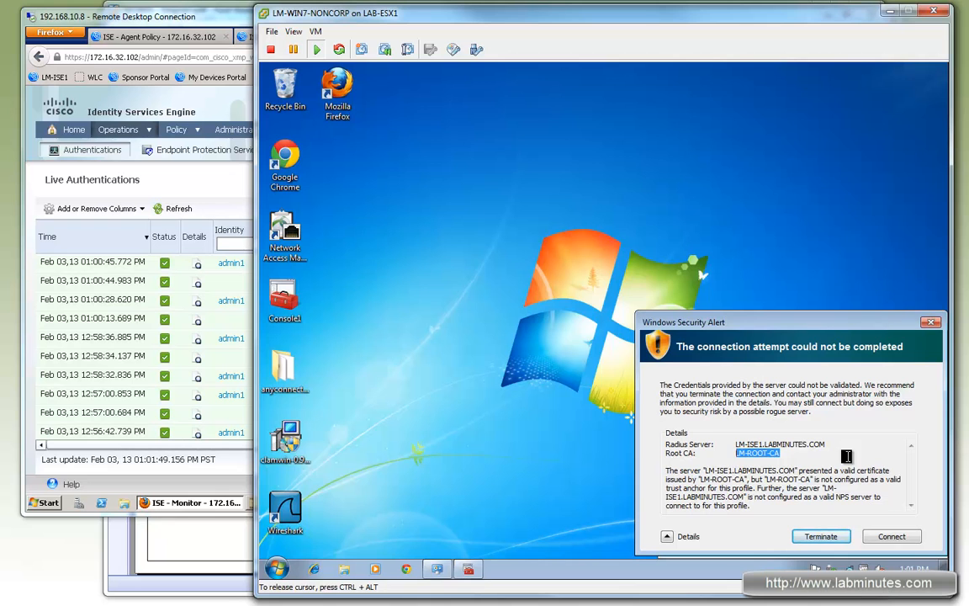
drag(810, 446, 735, 454)
click(739, 476)
drag(779, 452, 734, 451)
click(788, 454)
drag(742, 449, 736, 448)
drag(738, 449, 775, 454)
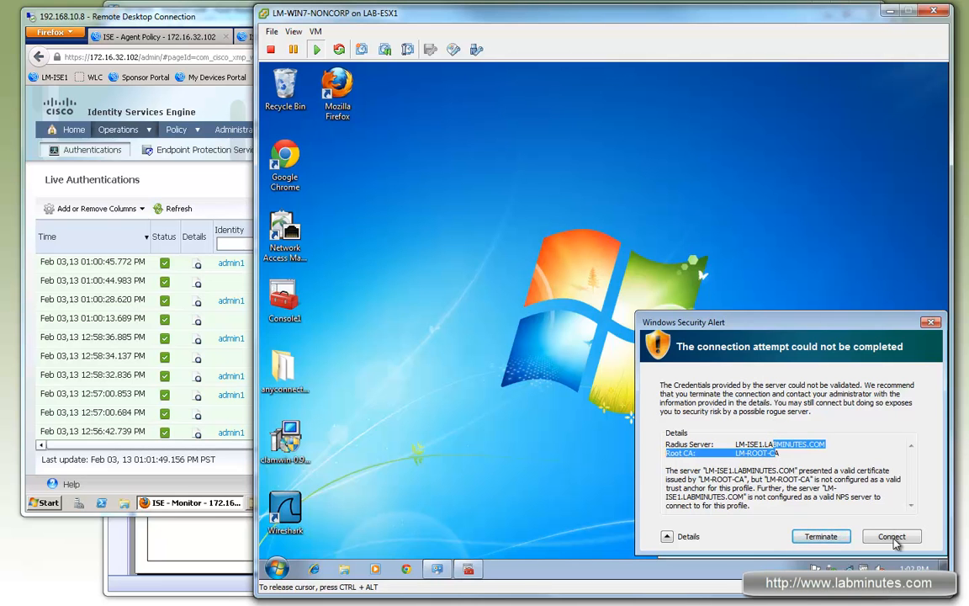
click(893, 541)
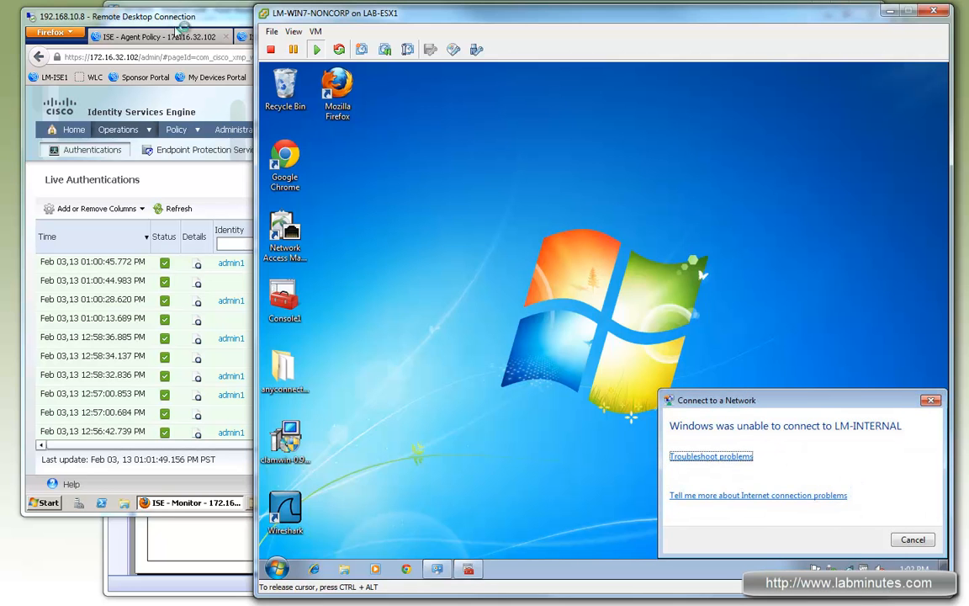
- Refresh ISE Live Authentications to check the employee record's failure reason, and compare the user's group membership in the network diagram
click(187, 221)
click(176, 208)
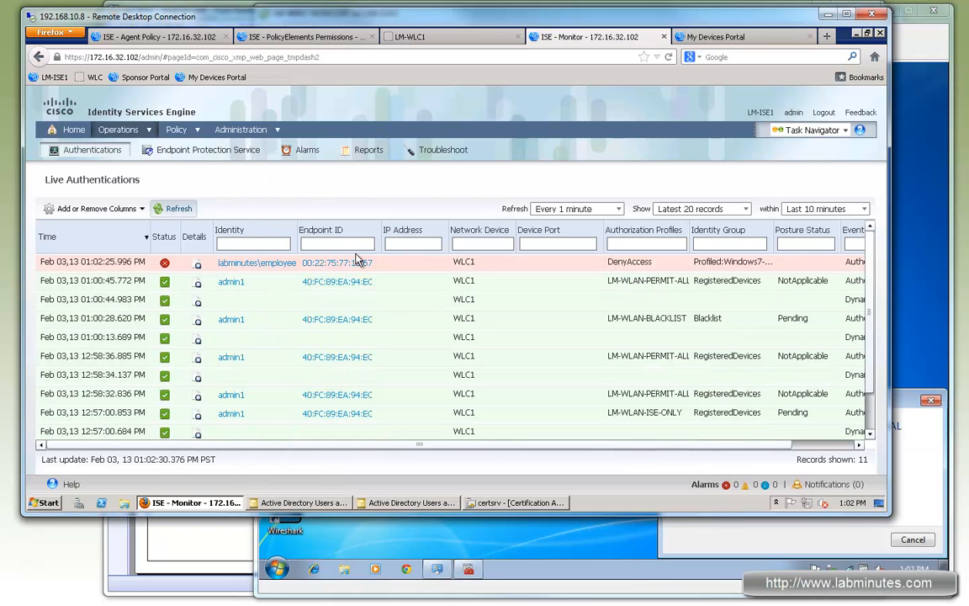
drag(753, 445, 859, 449)
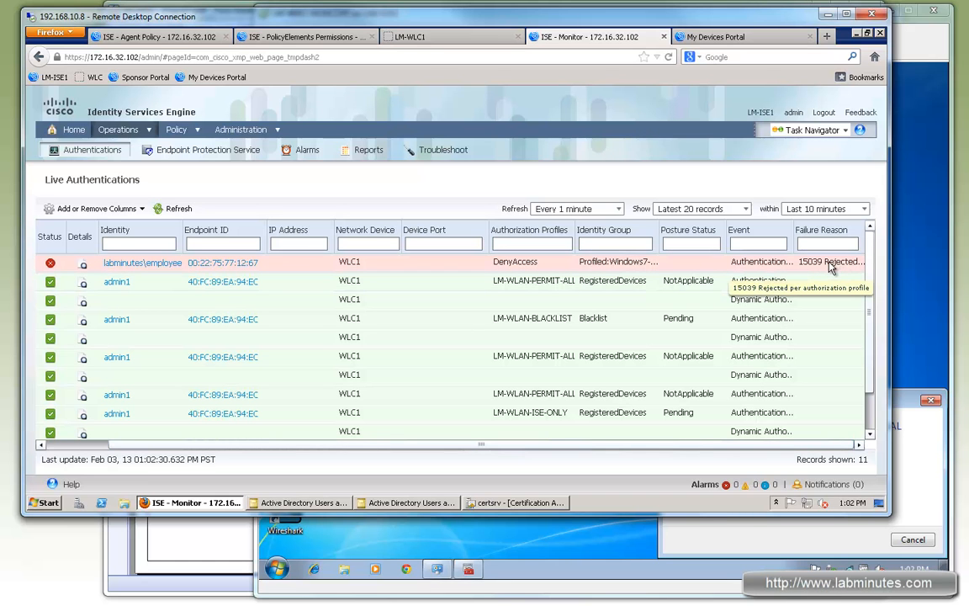
click(233, 548)
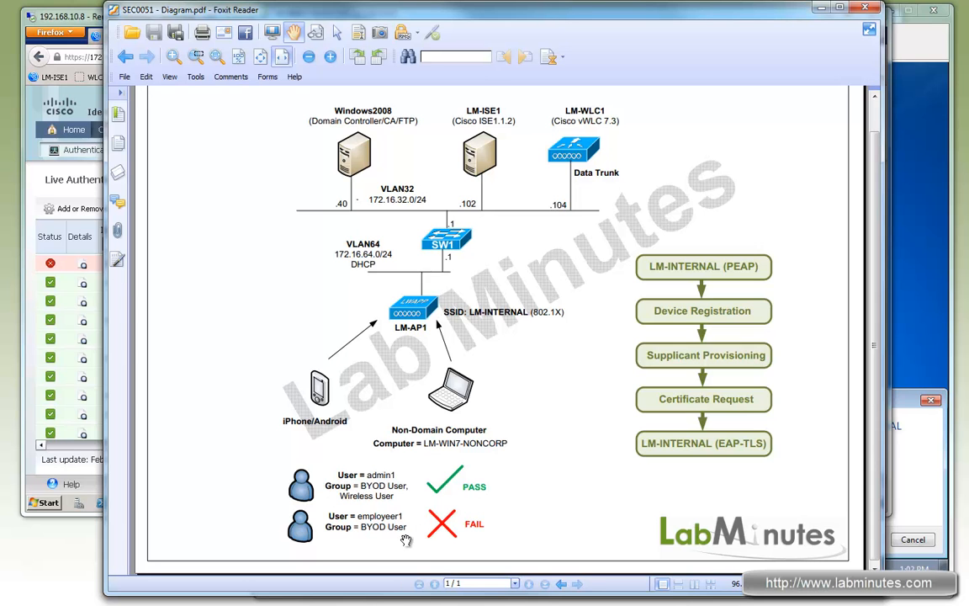
click(98, 24)
click(906, 41)
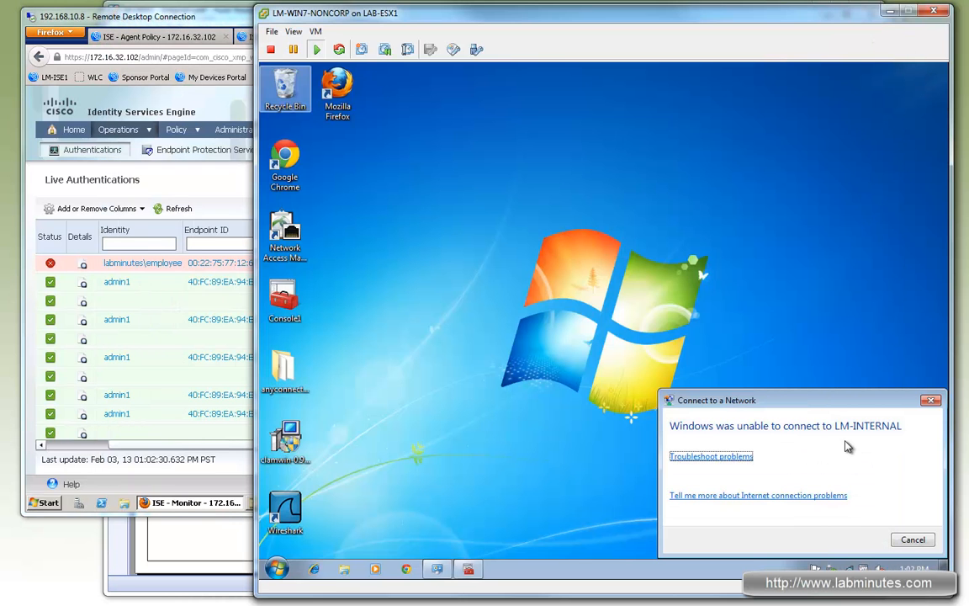
- Connect the Windows PC to LM-INTERNAL again as labminutes\admin1 with the account password, accepting the unvalidated server certificate
click(913, 539)
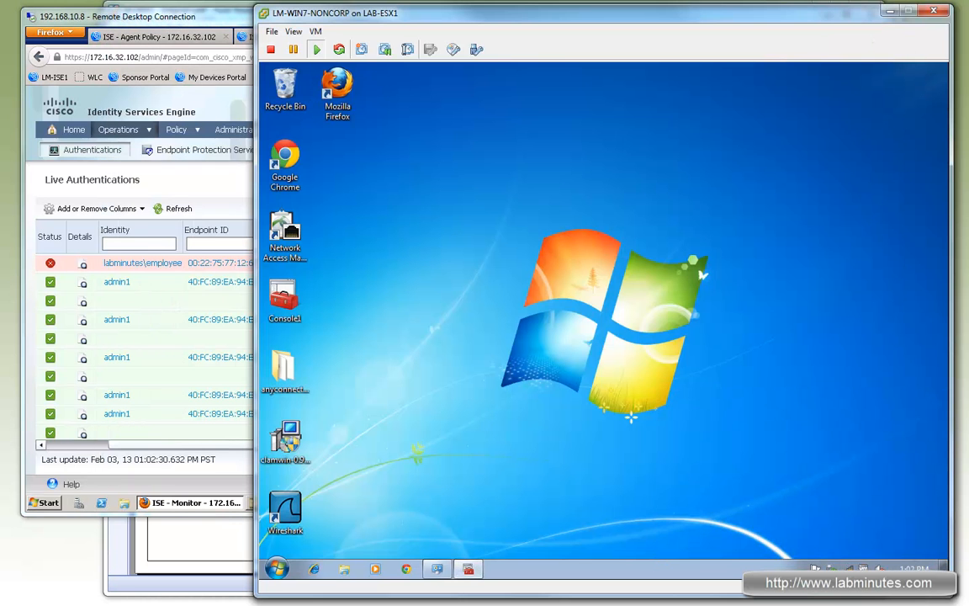
click(848, 569)
click(844, 385)
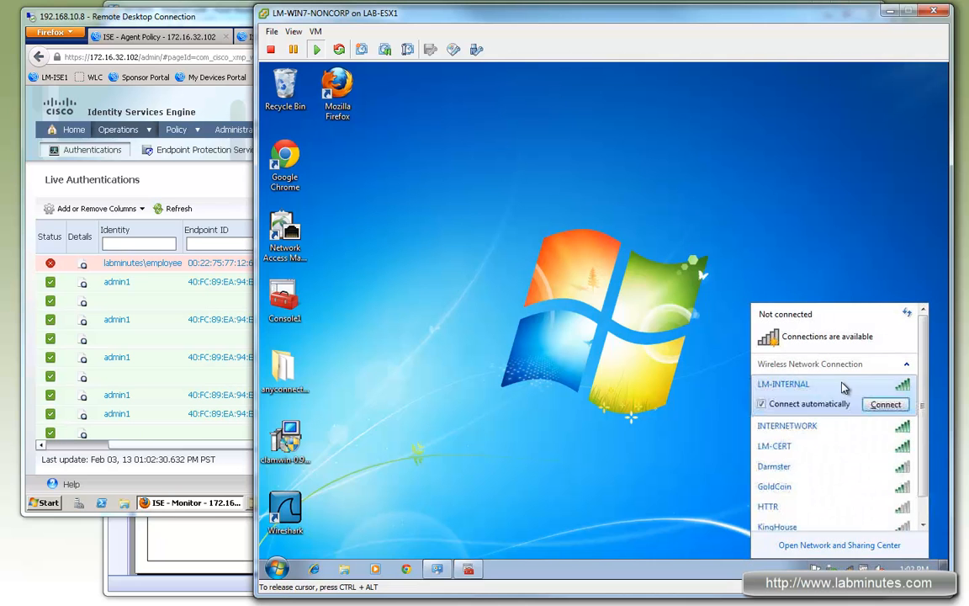
click(884, 404)
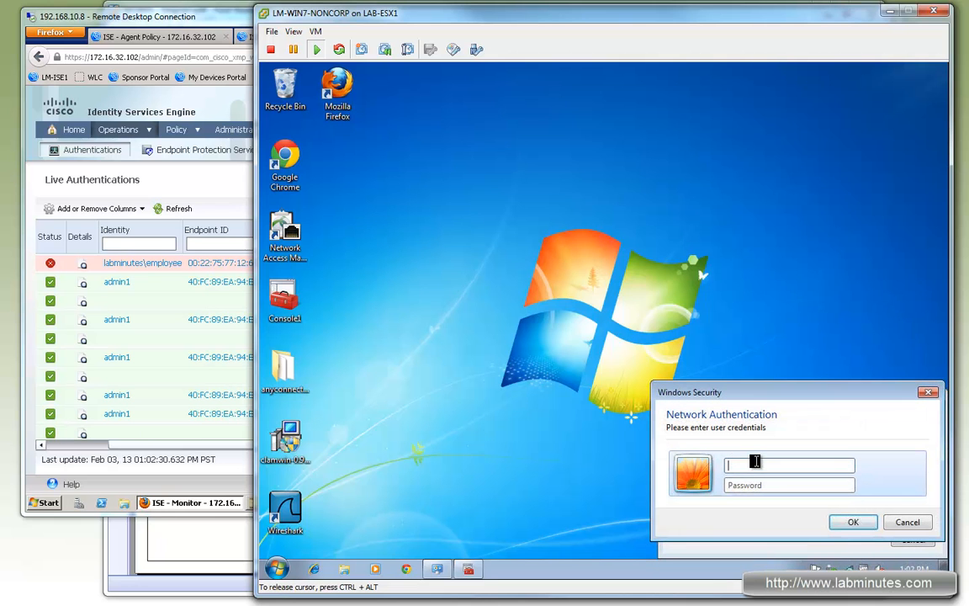
text(l)
text(inutes\admin1)
key(Tab)
text(cisco)
click(852, 522)
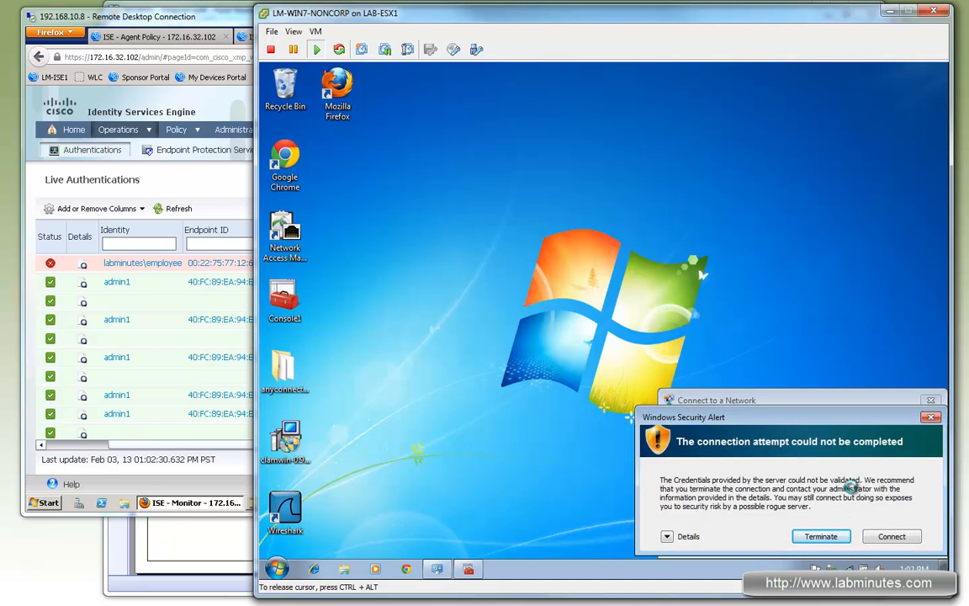
click(890, 539)
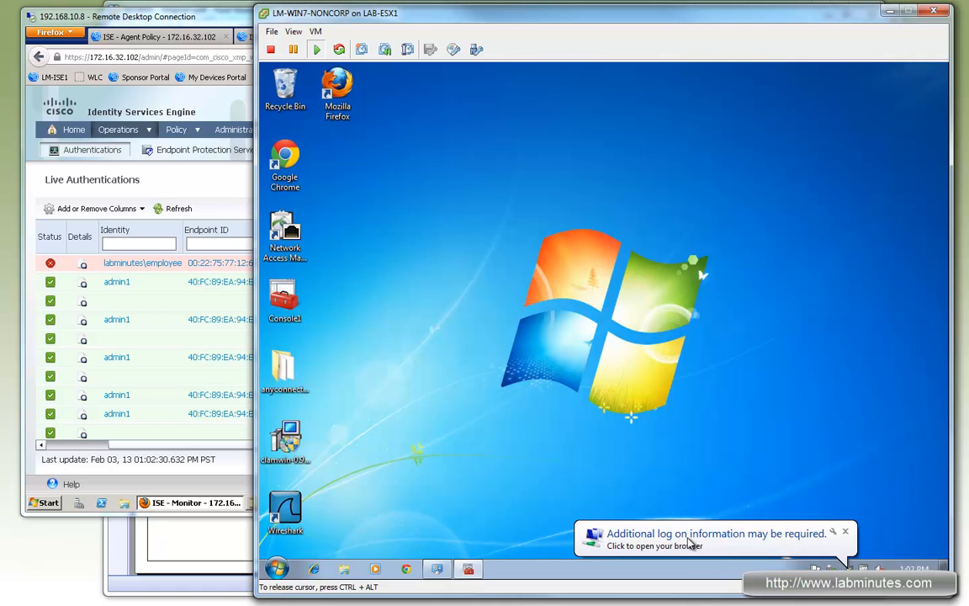
- Open the Self-Provisioning Portal from the log-on notification, review the device ID, and register the PC as LM-WIN7-NONCORP wireless
click(730, 546)
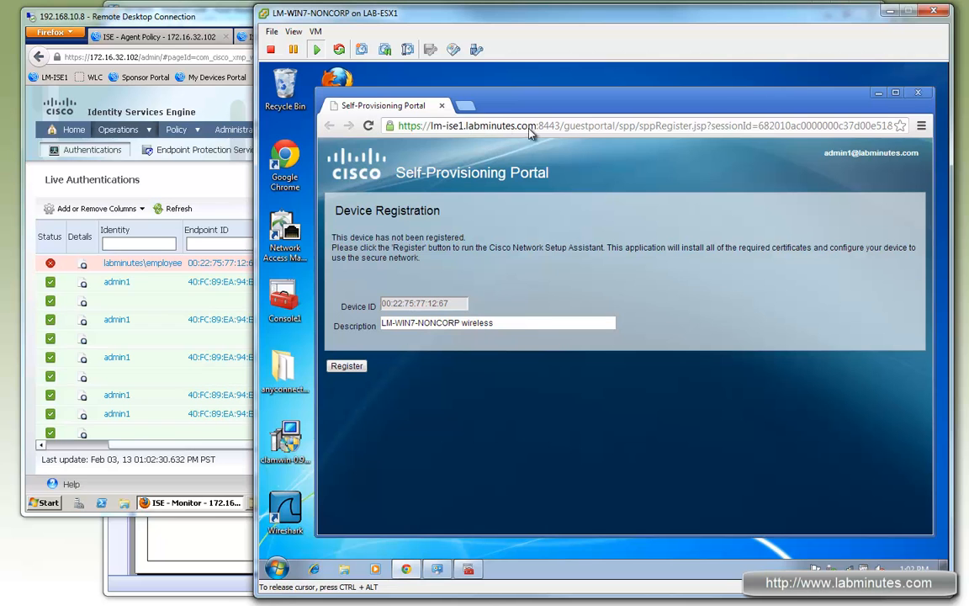
drag(742, 246, 540, 245)
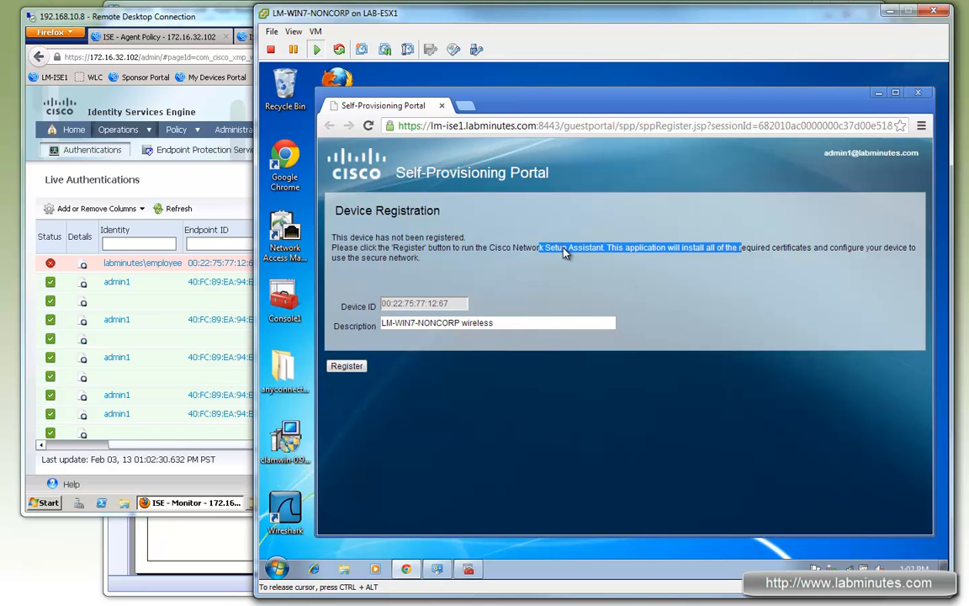
click(394, 301)
triple_click(395, 302)
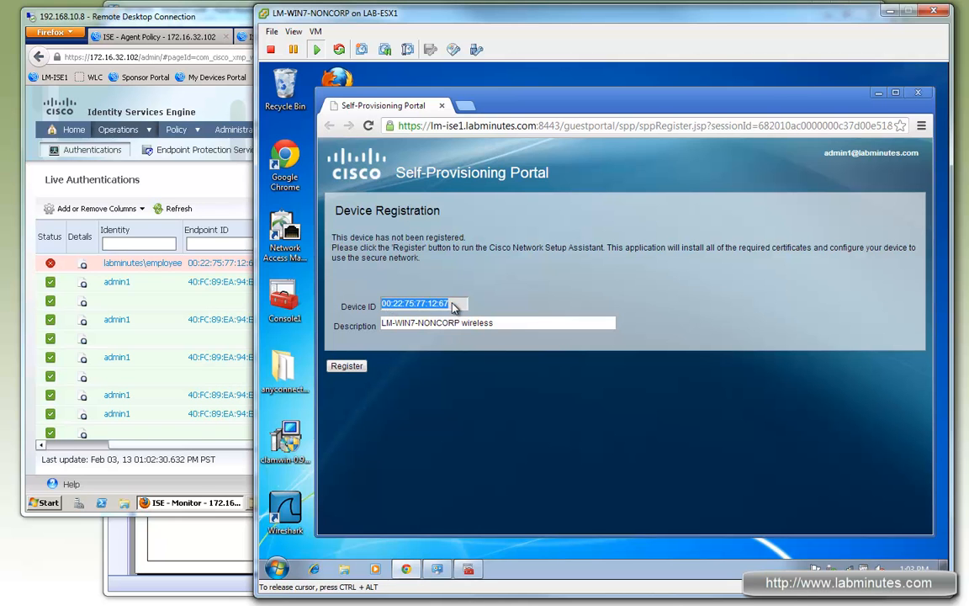
drag(496, 323, 380, 323)
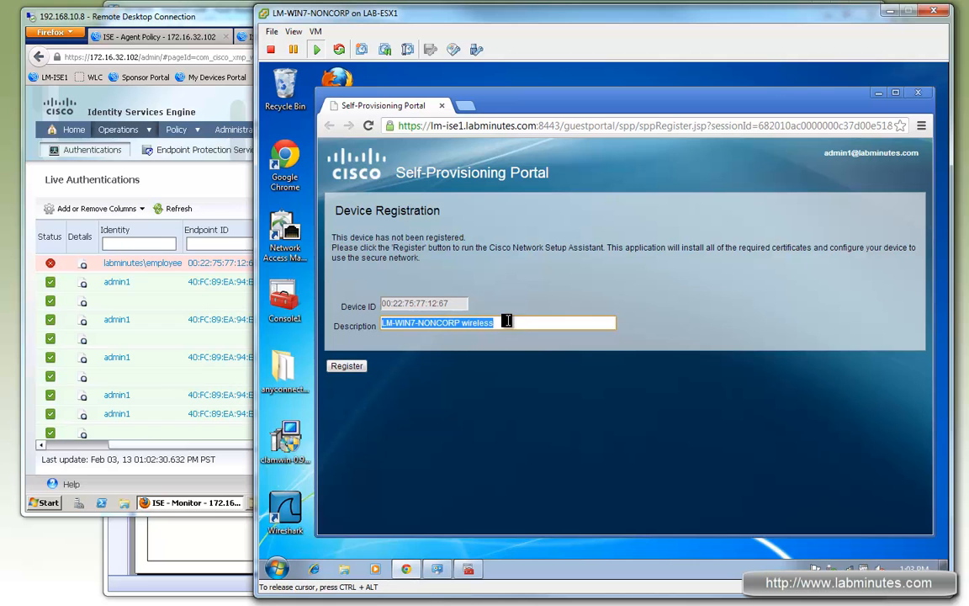
click(509, 326)
drag(497, 323, 385, 323)
click(457, 364)
drag(515, 322, 386, 322)
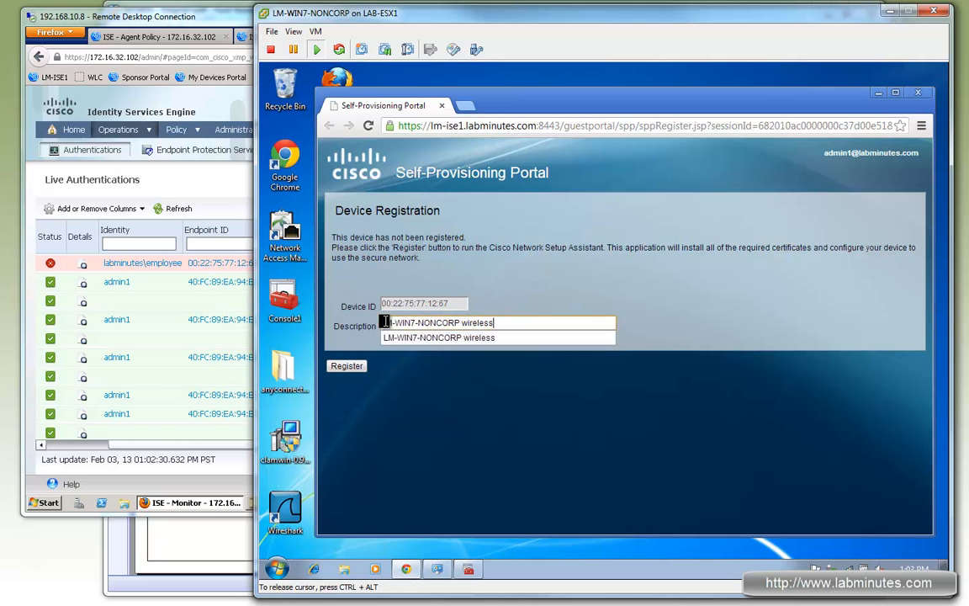
click(467, 431)
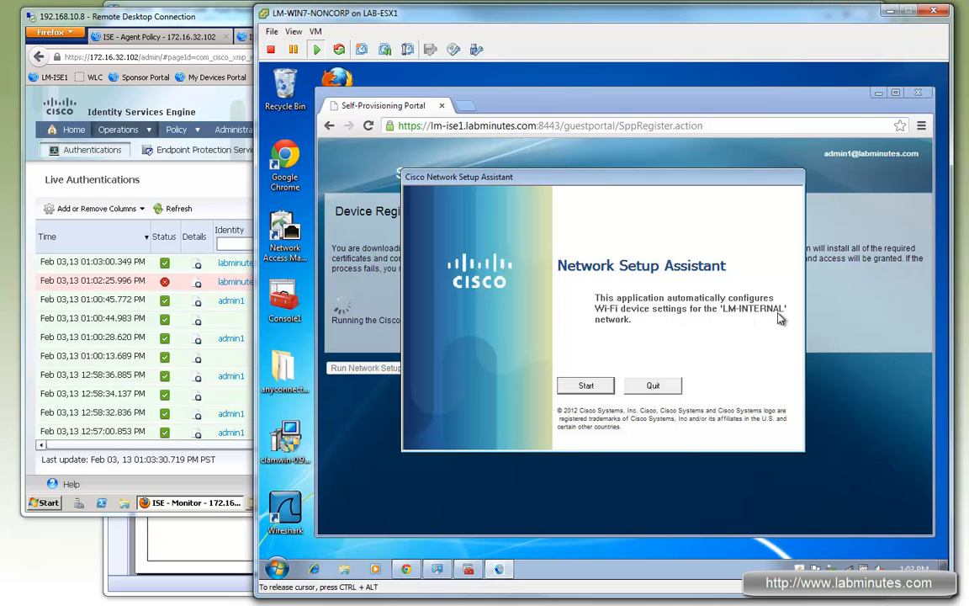
- Run the Network Setup Assistant for LM-INTERNAL, allowing it to delete and reinstall the LM-ROOT-CA certificate, and exit it
click(588, 387)
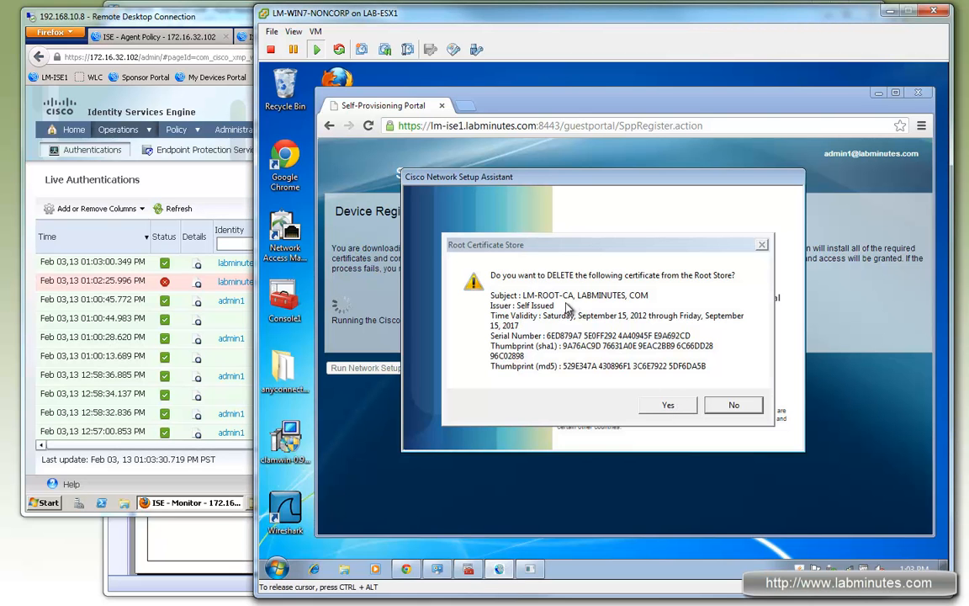
click(668, 405)
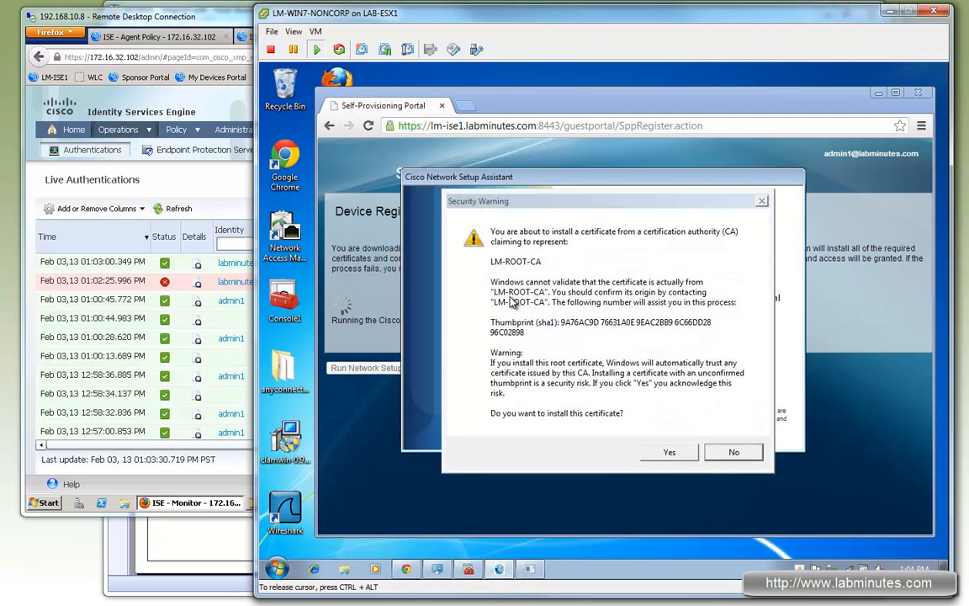
click(669, 453)
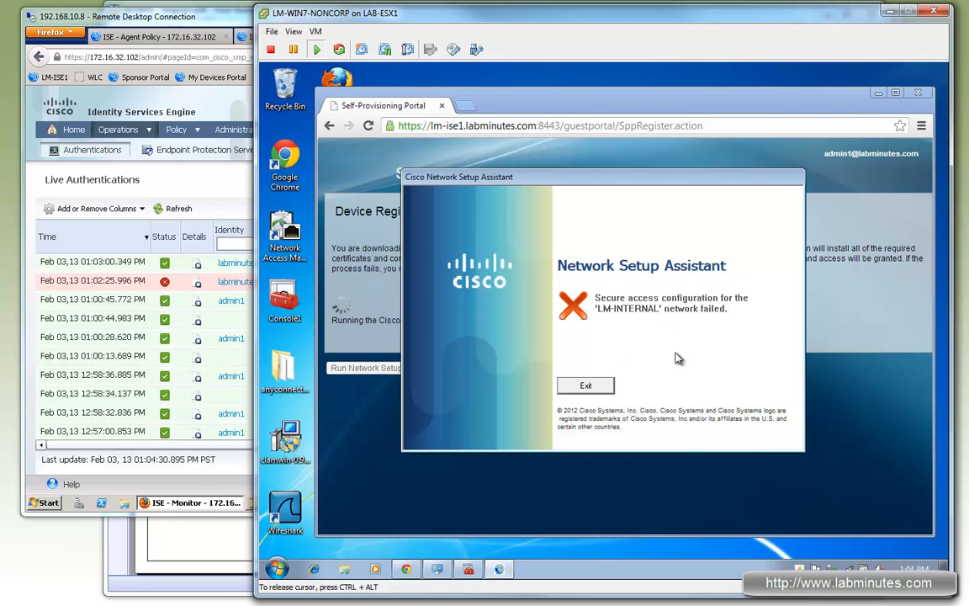
click(585, 385)
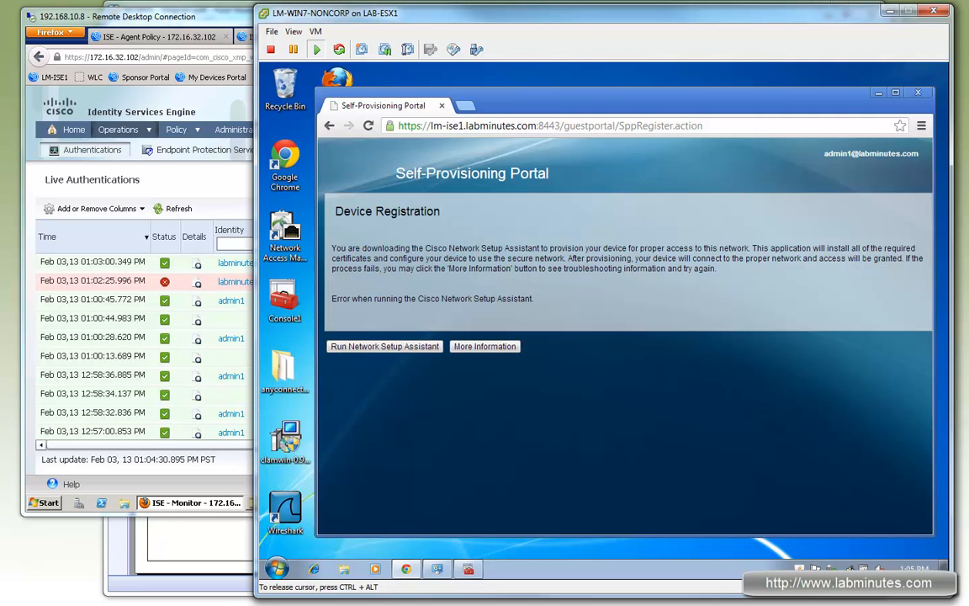
- Check the PC's LM-INTERNAL connection status, and open the list of managed wireless networks through the Network and Sharing Center
click(848, 568)
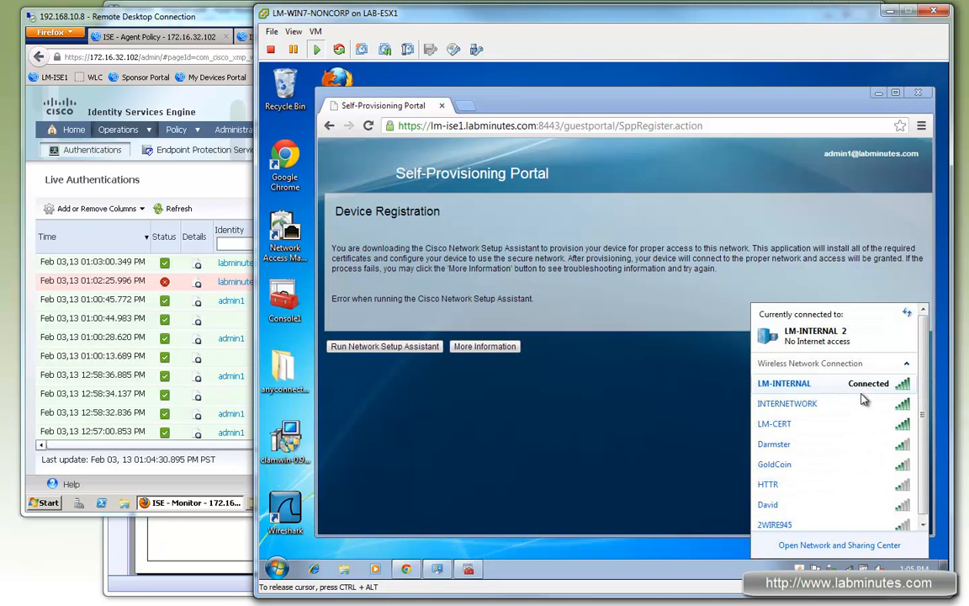
mouse_move(850, 387)
click(837, 545)
click(461, 256)
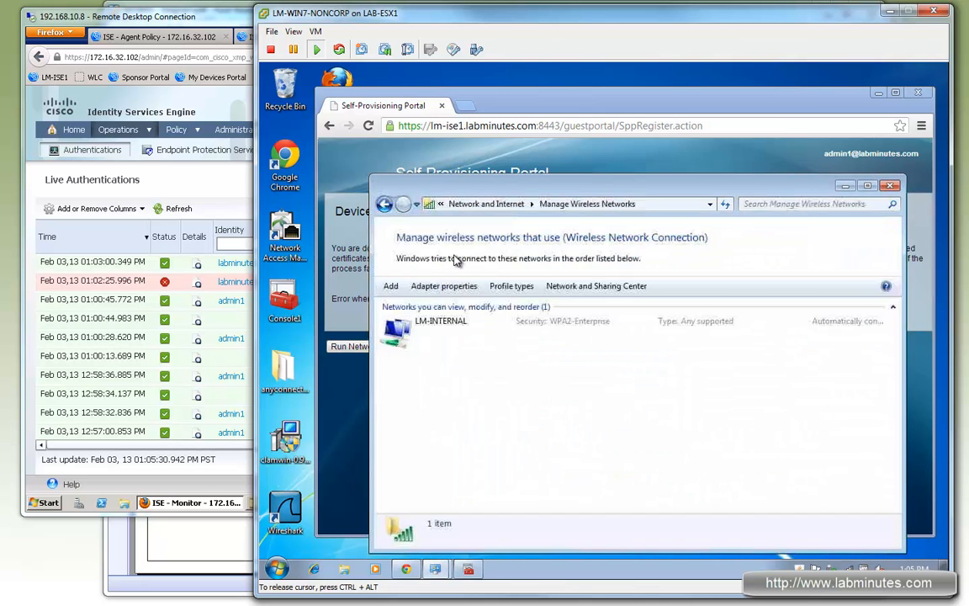